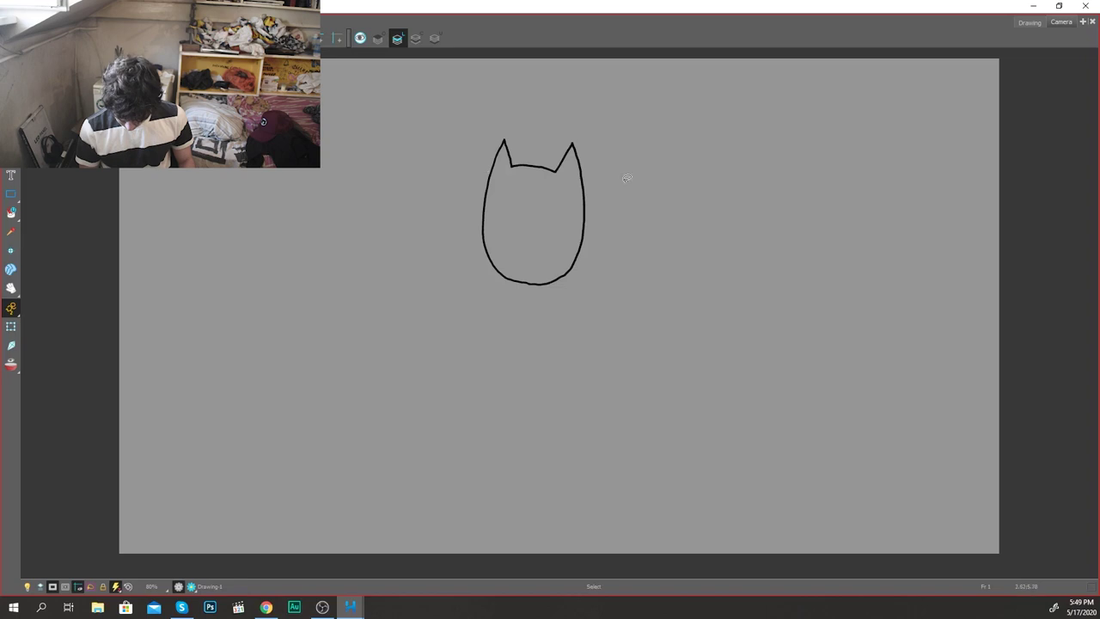
# Step: Delete the existing head outline and draw a larger cat-eared head, closing its line at the chin
pyautogui.press('Delete')
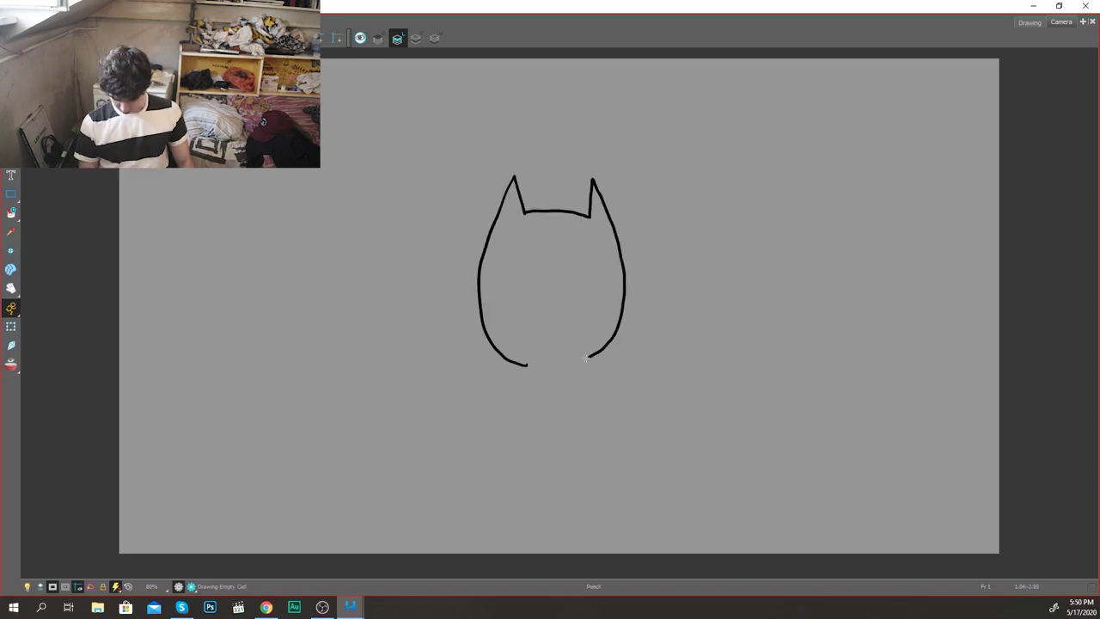
pyautogui.moveTo(587, 356); pyautogui.dragTo(527, 364)
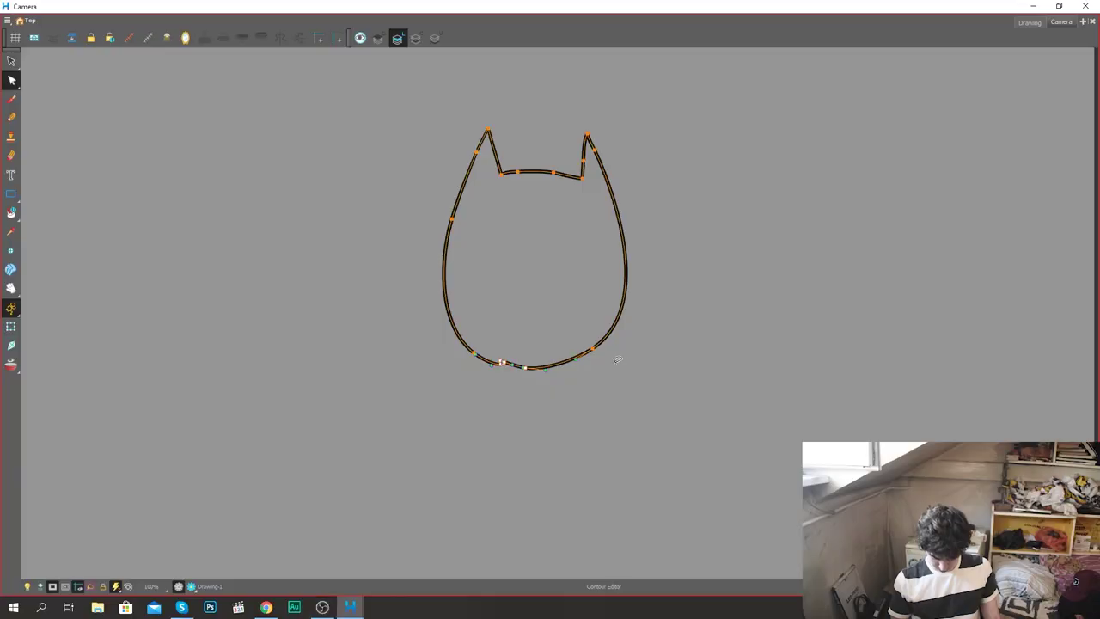
# Step: Delete the surplus contour points where the two line ends overlap at the chin
pyautogui.scroll(3, 524, 309)
pyautogui.moveTo(523, 310)
pyautogui.mouseDown()
pyautogui.moveTo(567, 419)
pyautogui.moveTo(567, 397)
pyautogui.mouseUp()
pyautogui.click(459, 413)
pyautogui.scroll(2, 464, 407)
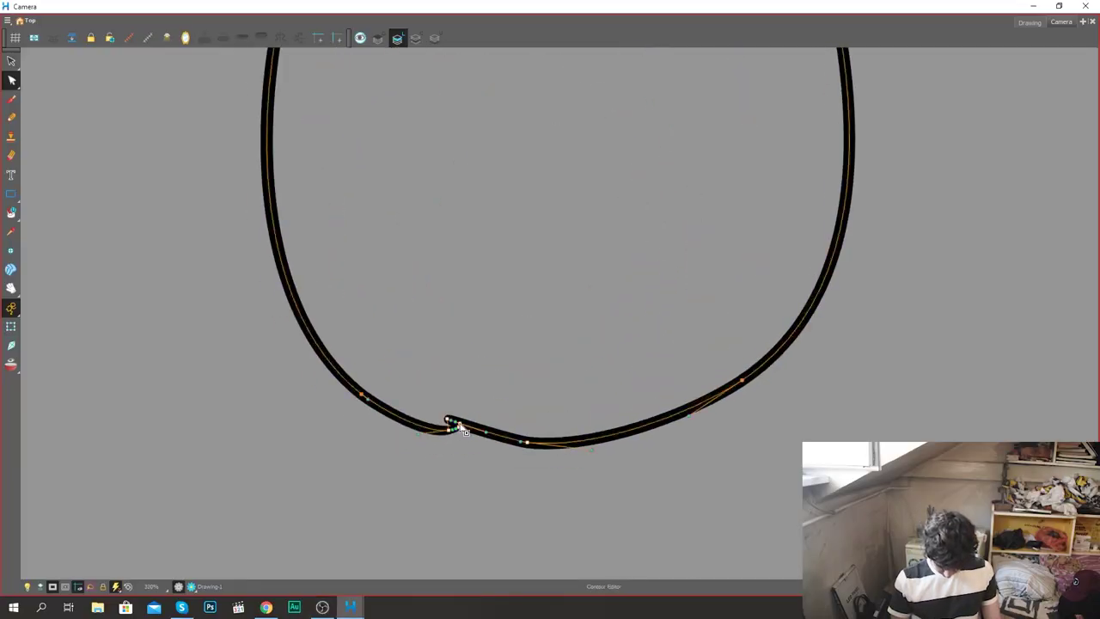
pyautogui.moveTo(450, 424); pyautogui.dragTo(487, 459)
pyautogui.hotkey('ctrl', 'z')
pyautogui.press('Delete')
pyautogui.click(487, 461)
pyautogui.press('Delete')
pyautogui.click(489, 446)
pyautogui.press('Delete')
pyautogui.click(522, 444)
# Step: Reshape the chin by lowering its bottom point and adjusting the curve handles and the lower-right jaw point
pyautogui.moveTo(519, 442); pyautogui.dragTo(441, 456)
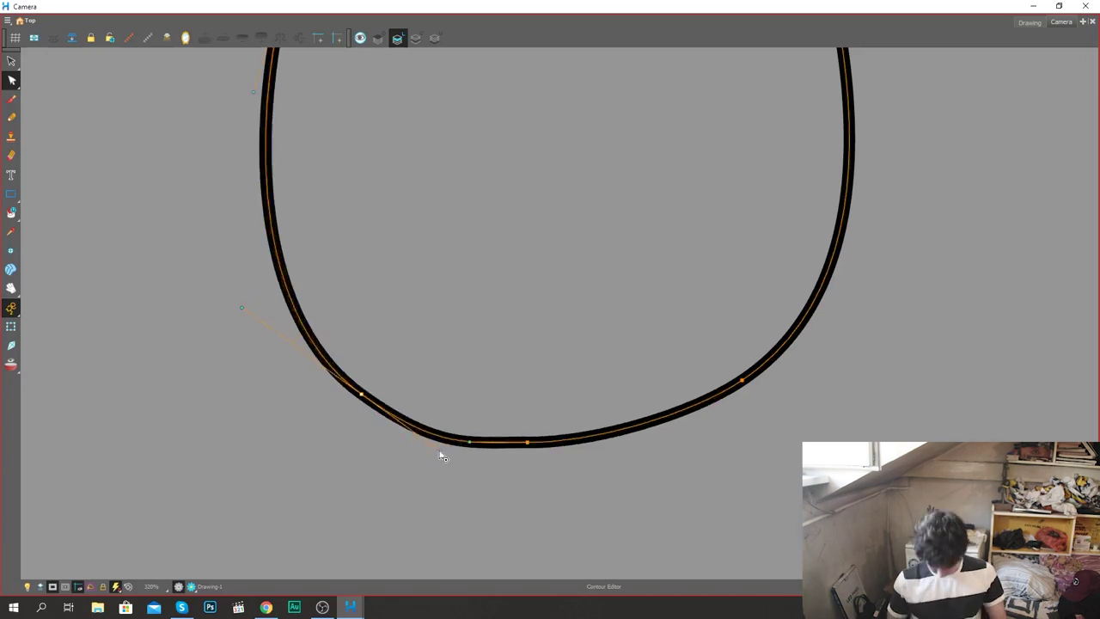
pyautogui.moveTo(527, 443); pyautogui.dragTo(530, 459)
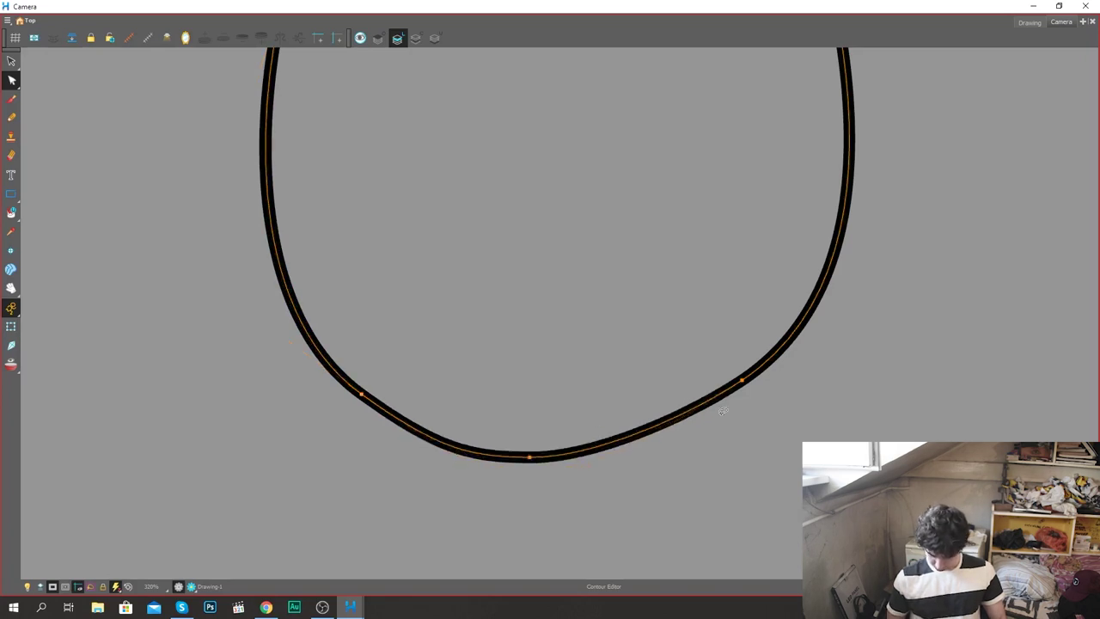
pyautogui.moveTo(741, 381); pyautogui.dragTo(899, 314)
pyautogui.moveTo(954, 275); pyautogui.dragTo(902, 305)
pyautogui.moveTo(764, 402); pyautogui.dragTo(729, 410)
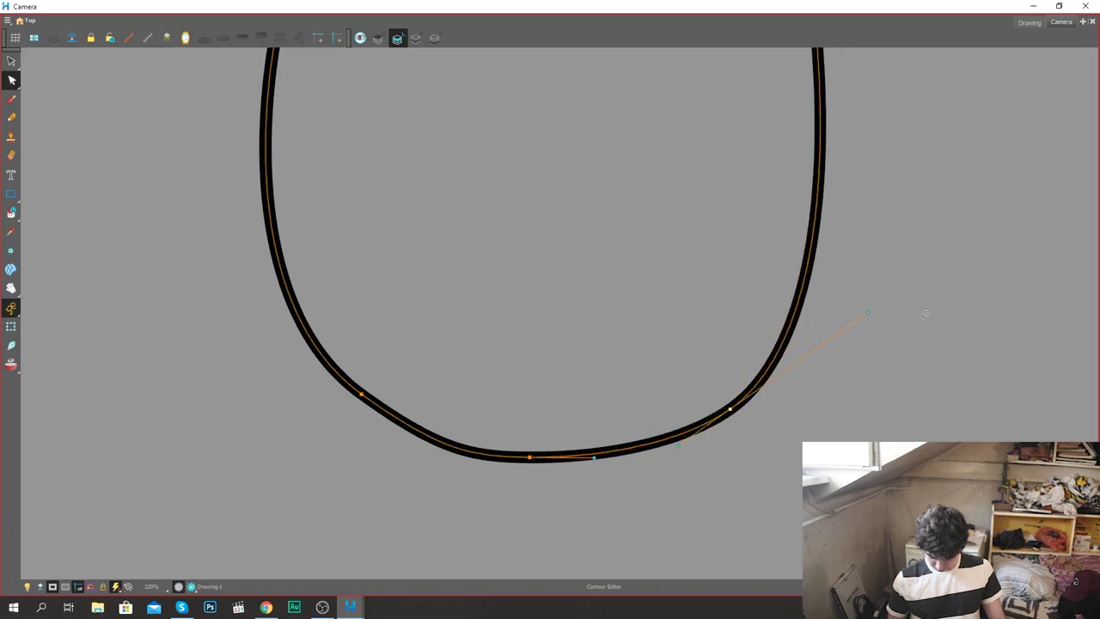
# Step: Remove the extra point on the right ear's inner edge, move its base corner inward and smooth the outer edge
pyautogui.scroll(-3, 914, 314)
pyautogui.moveTo(903, 287); pyautogui.dragTo(779, 395)
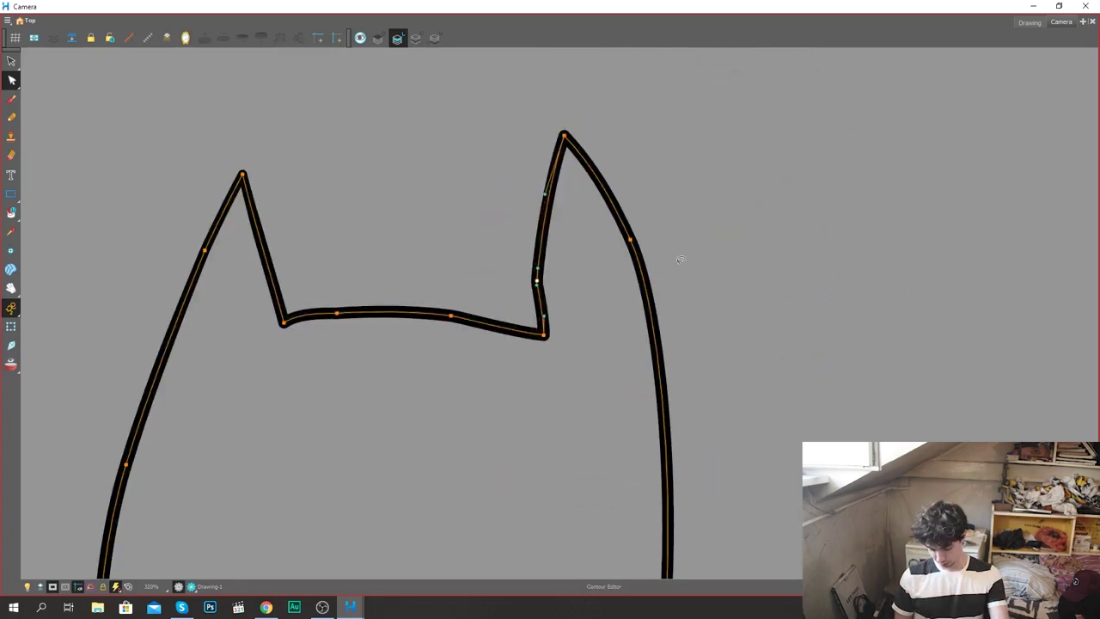
pyautogui.press('Delete')
pyautogui.moveTo(540, 335); pyautogui.dragTo(515, 324)
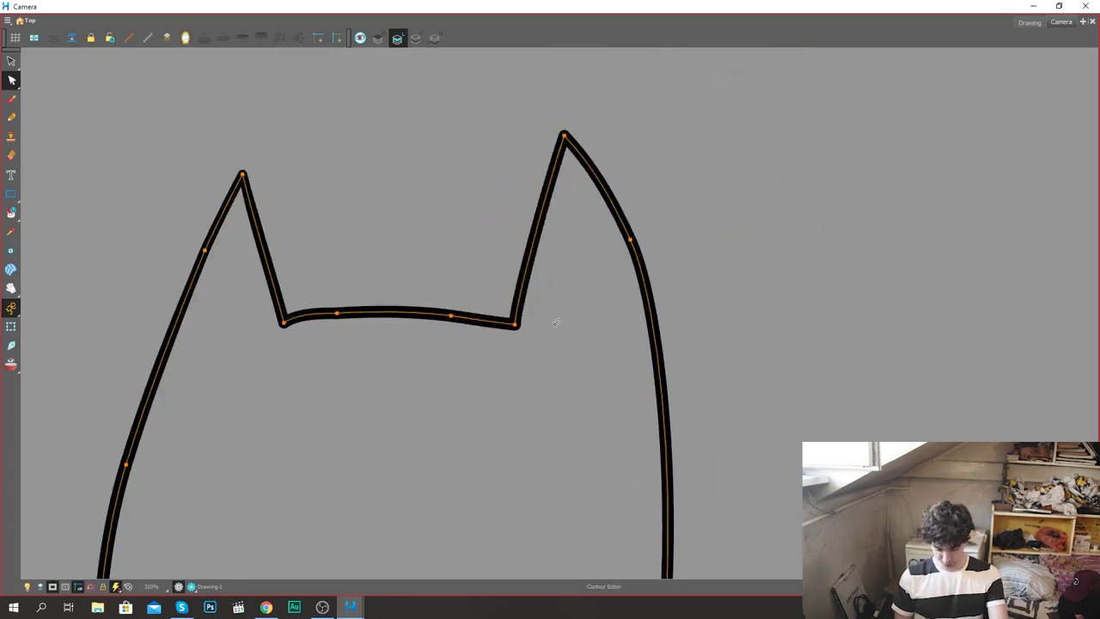
pyautogui.moveTo(630, 239); pyautogui.dragTo(623, 246)
pyautogui.moveTo(611, 209); pyautogui.dragTo(609, 211)
pyautogui.moveTo(667, 354); pyautogui.dragTo(650, 330)
# Step: Reshape the line between the ears into an even arch with a single centred middle point
pyautogui.scroll(4, 481, 311)
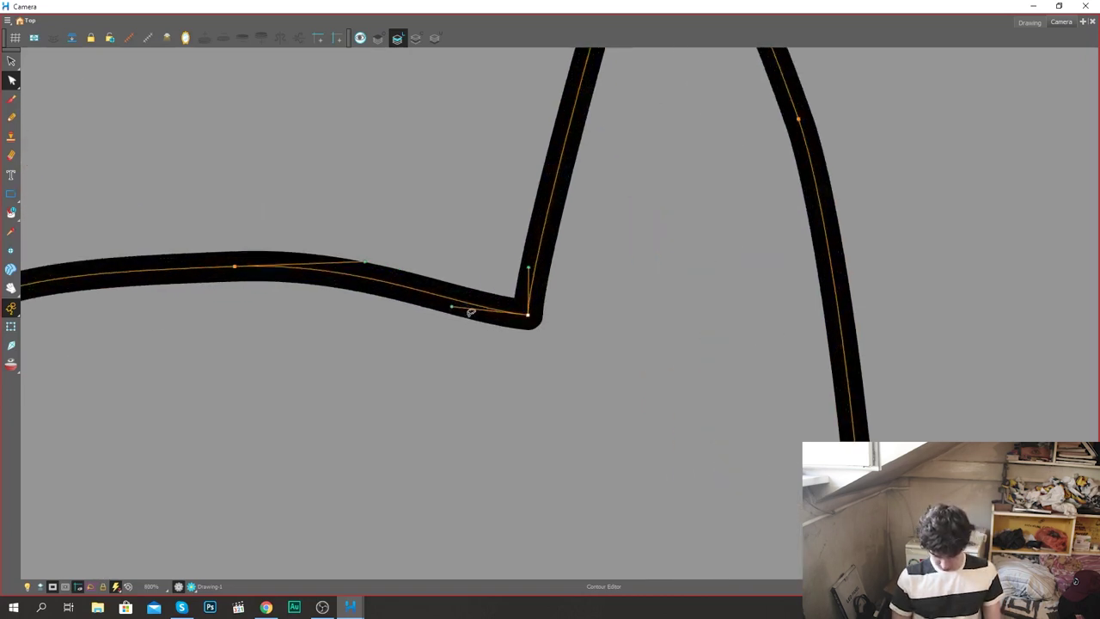
pyautogui.moveTo(514, 335); pyautogui.dragTo(726, 362)
pyautogui.moveTo(211, 442)
pyautogui.mouseDown()
pyautogui.moveTo(454, 351)
pyautogui.moveTo(859, 421)
pyautogui.moveTo(415, 435)
pyautogui.mouseUp()
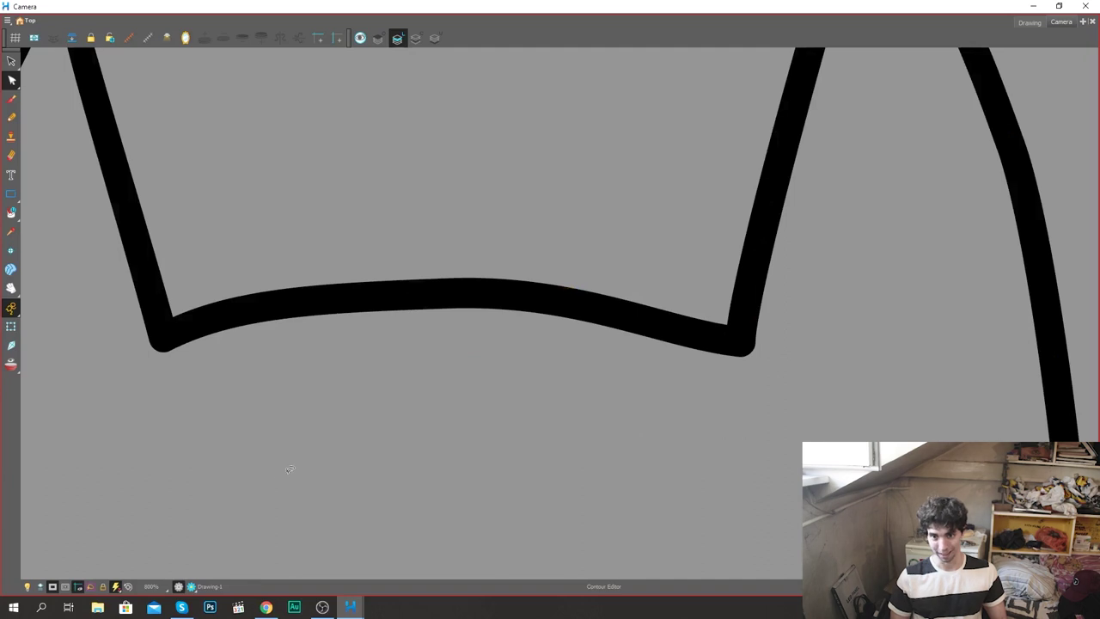
pyautogui.moveTo(345, 413); pyautogui.dragTo(551, 410)
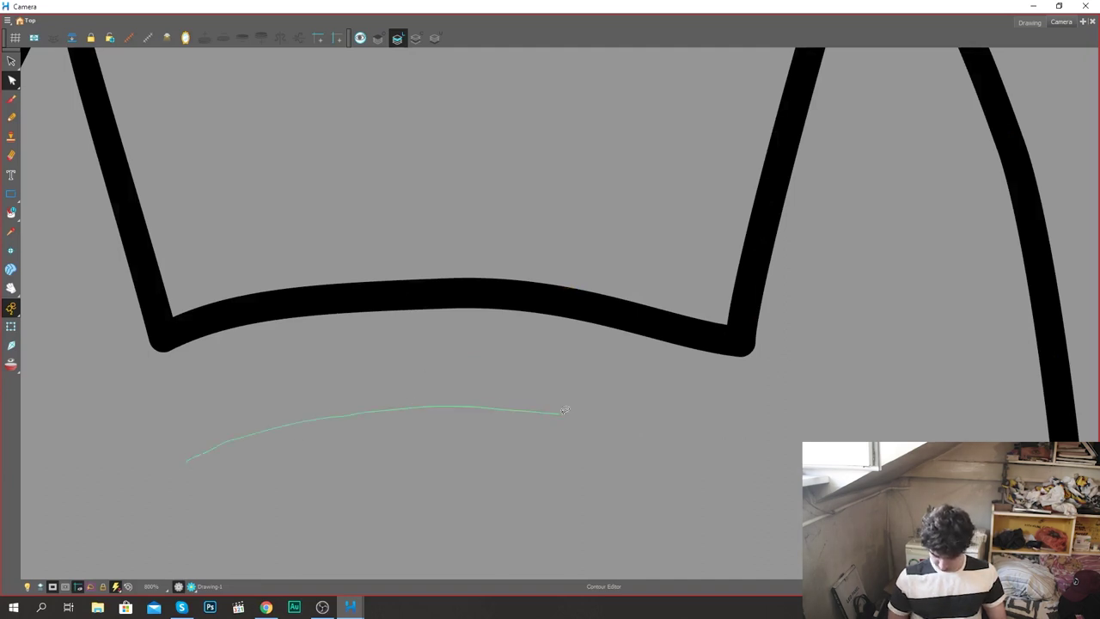
pyautogui.moveTo(733, 458); pyautogui.dragTo(730, 447)
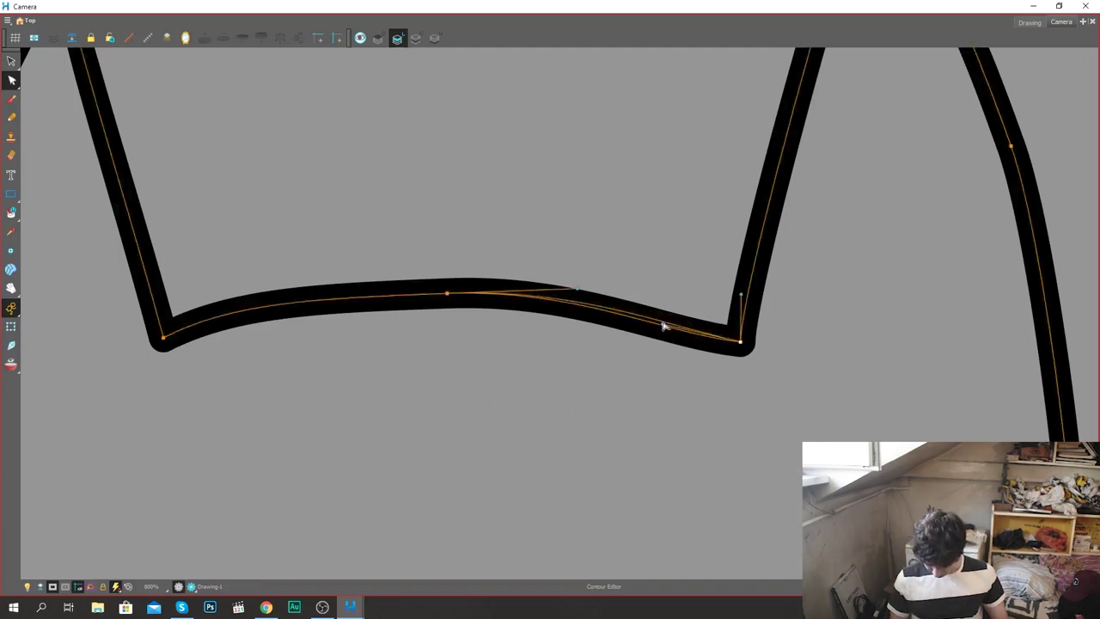
pyautogui.moveTo(667, 324)
pyautogui.mouseDown()
pyautogui.moveTo(663, 343)
pyautogui.moveTo(664, 315)
pyautogui.mouseUp()
pyautogui.moveTo(222, 334)
pyautogui.mouseDown()
pyautogui.moveTo(131, 336)
pyautogui.moveTo(209, 354)
pyautogui.mouseUp()
pyautogui.moveTo(231, 311); pyautogui.dragTo(236, 306)
pyautogui.moveTo(485, 275)
pyautogui.mouseDown()
pyautogui.moveTo(442, 313)
pyautogui.moveTo(450, 275)
pyautogui.mouseUp()
pyautogui.moveTo(586, 276)
pyautogui.mouseDown()
pyautogui.moveTo(594, 260)
pyautogui.moveTo(491, 184)
pyautogui.moveTo(592, 231)
pyautogui.moveTo(419, 165)
pyautogui.moveTo(530, 131)
pyautogui.moveTo(493, 145)
pyautogui.moveTo(503, 160)
pyautogui.mouseUp()
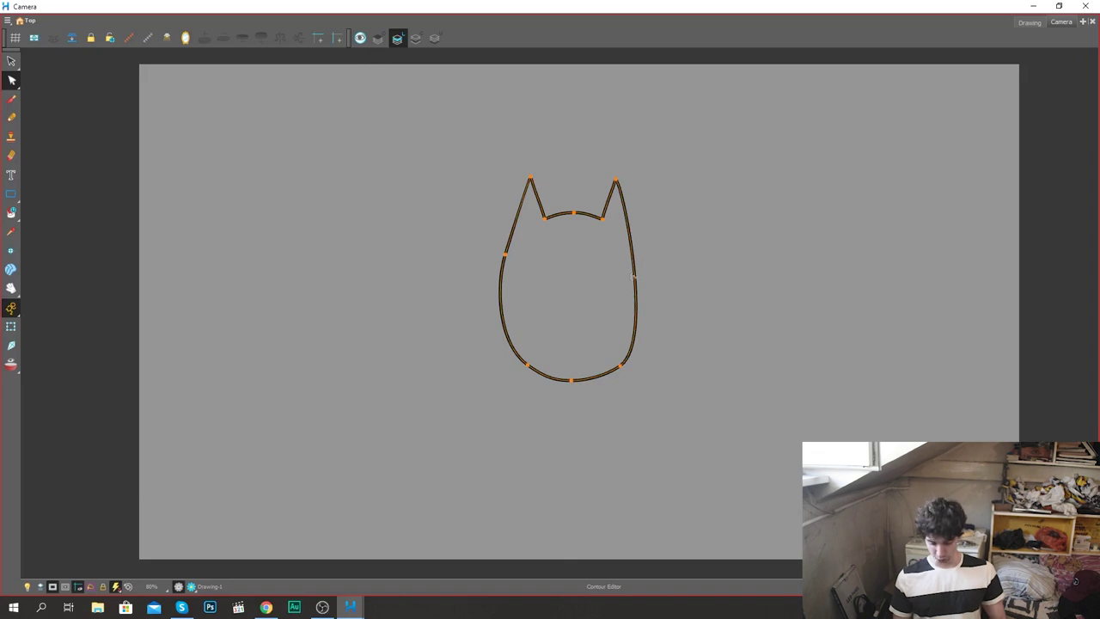
# Step: Bow the right side of the head outline outward so the face is rounder
pyautogui.moveTo(636, 288); pyautogui.dragTo(643, 274)
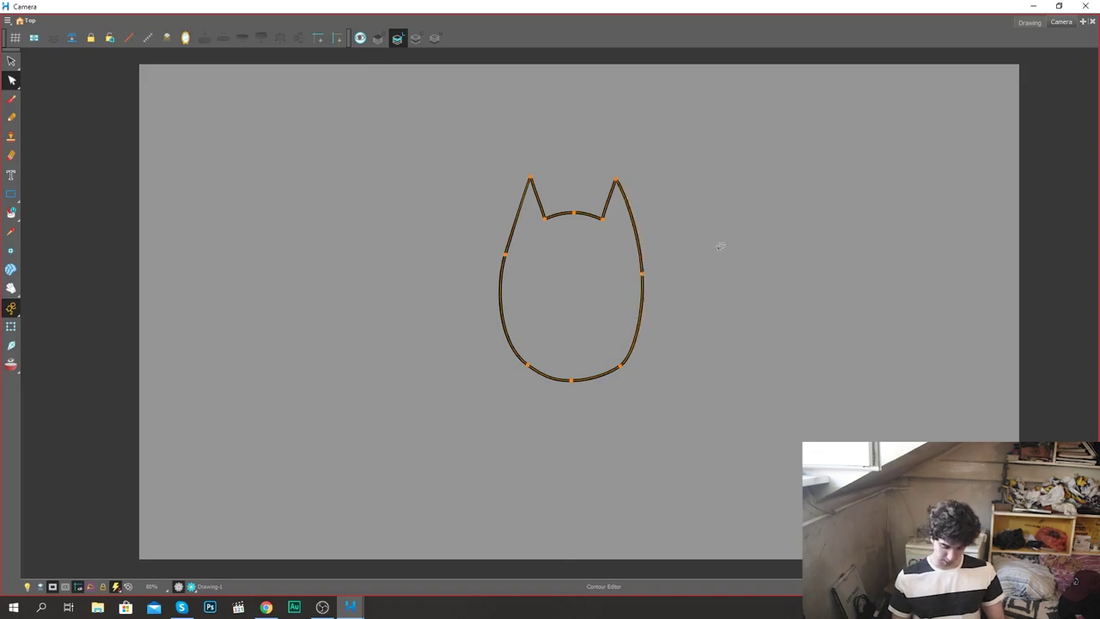
pyautogui.click(700, 277)
pyautogui.scroll(-2, 699, 284)
pyautogui.scroll(3, 699, 282)
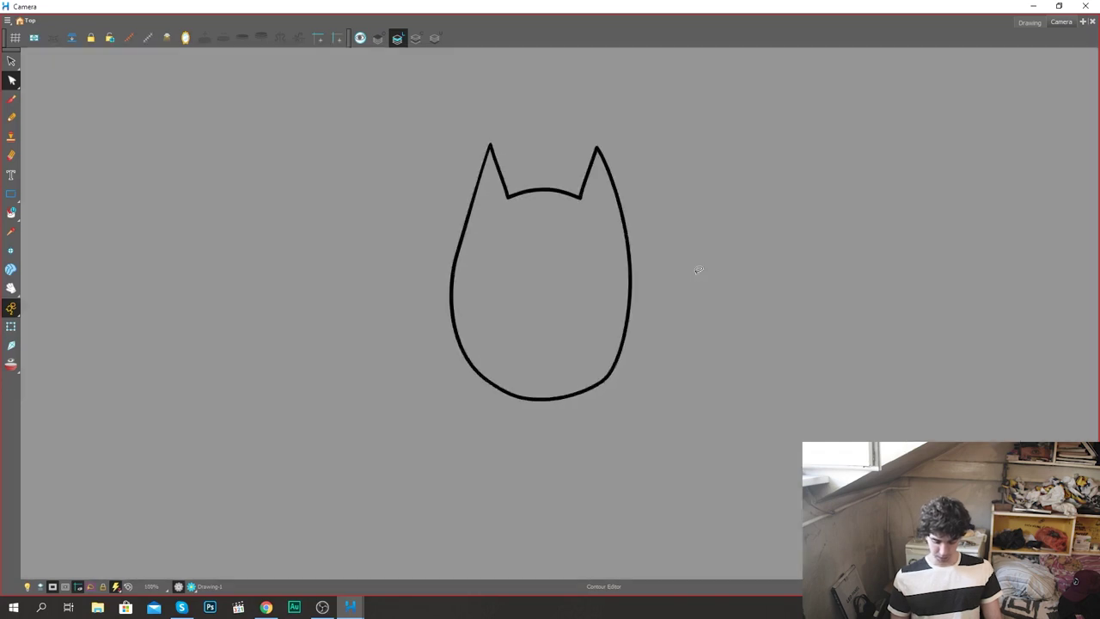
pyautogui.moveTo(679, 315); pyautogui.dragTo(678, 352)
pyautogui.click(469, 289)
pyautogui.click(472, 194)
pyautogui.scroll(1, 648, 304)
# Step: Draw a nose, bushy eyebrows, two eyes with pupils and an open mouth with teeth using the Pencil tool
pyautogui.hotkey('alt', '/')
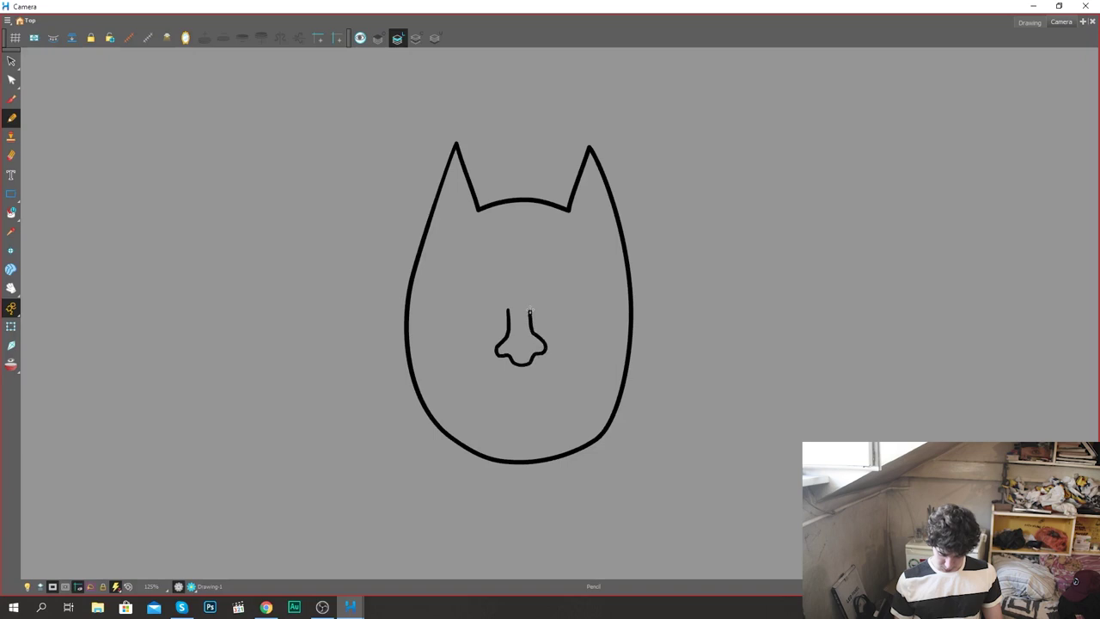
pyautogui.moveTo(533, 270); pyautogui.dragTo(538, 260)
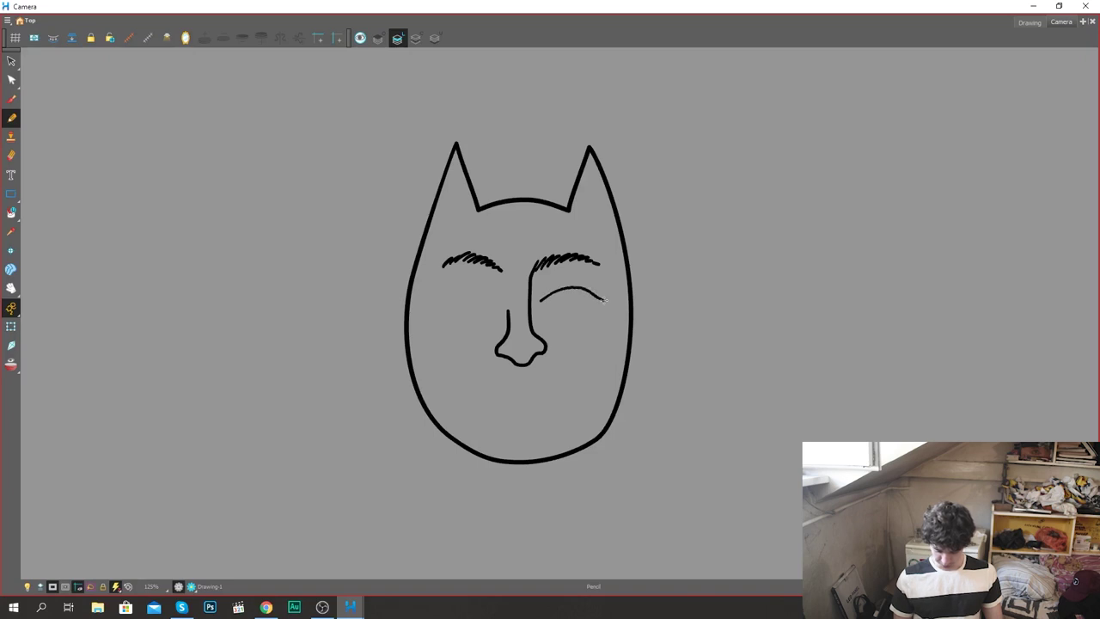
pyautogui.moveTo(555, 307); pyautogui.dragTo(541, 301)
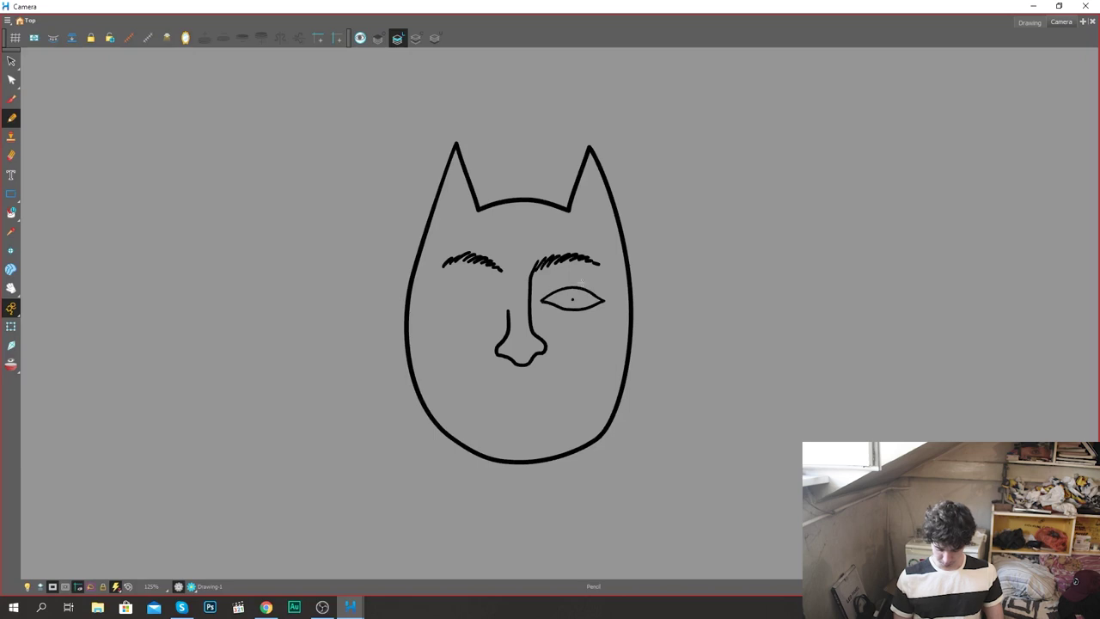
pyautogui.moveTo(440, 314); pyautogui.dragTo(422, 303)
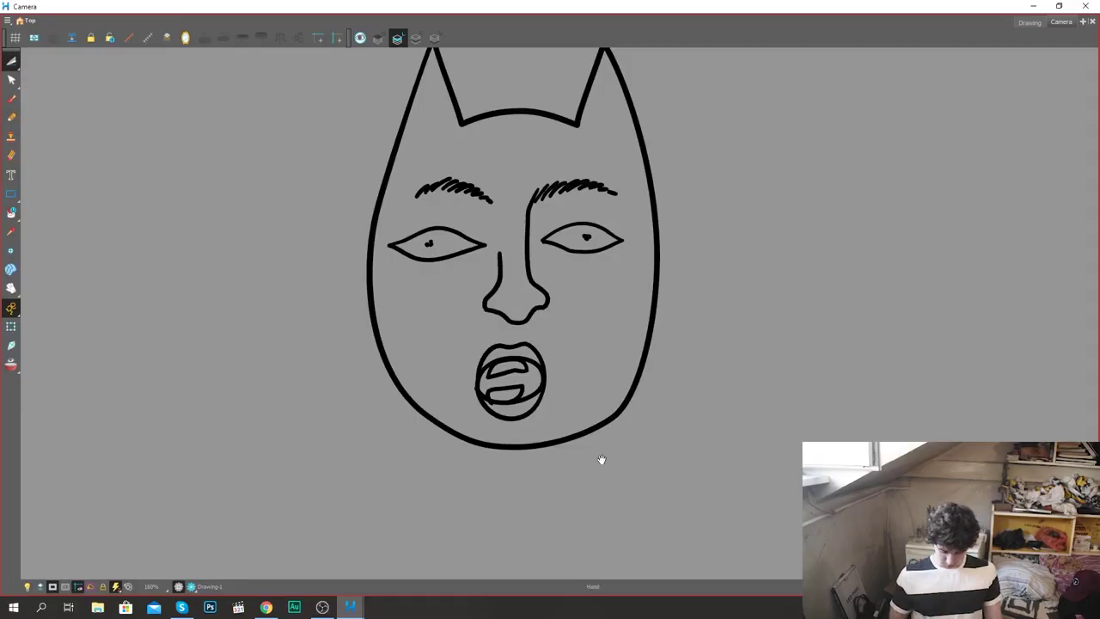
# Step: Cut off the line ends that overshoot at the mouth's left corner and below the lower teeth
pyautogui.scroll(10, 599, 459)
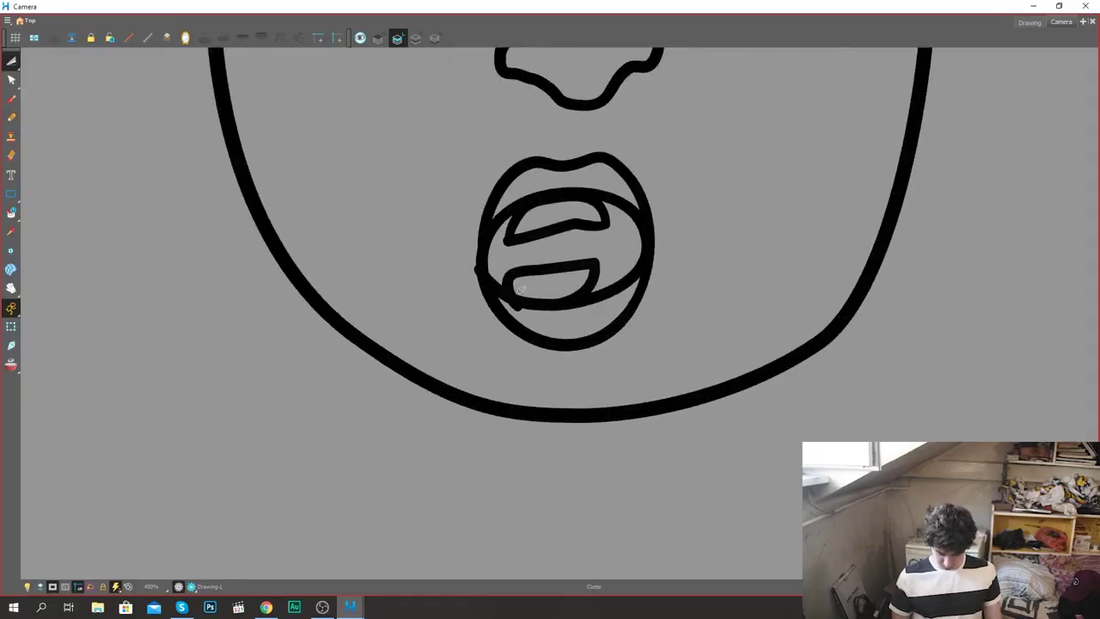
pyautogui.scroll(3, 509, 308)
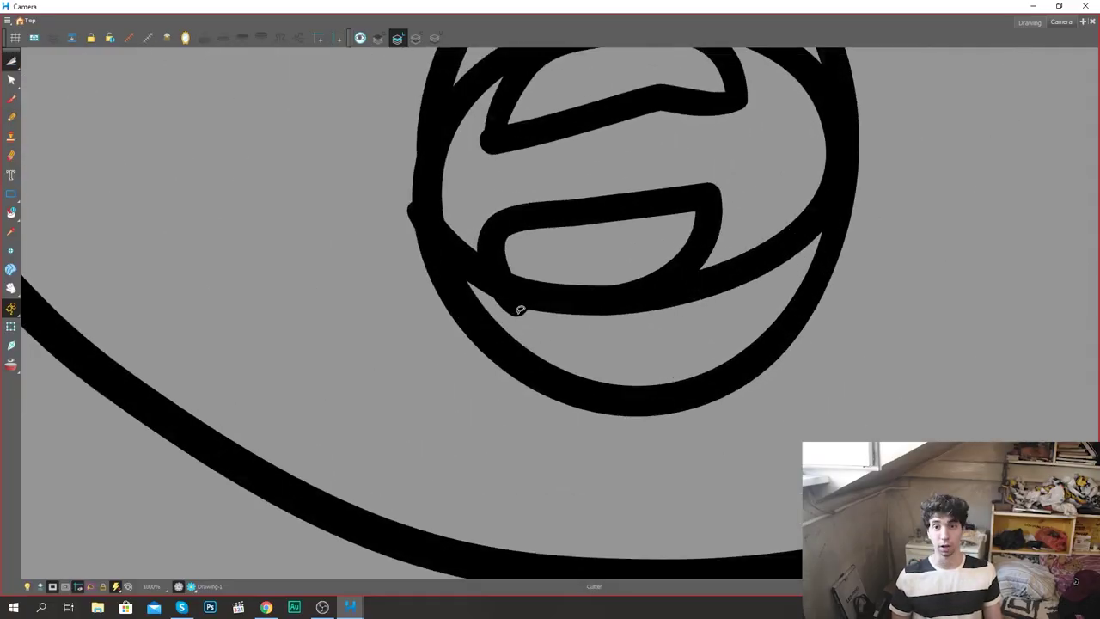
pyautogui.scroll(-5, 528, 314)
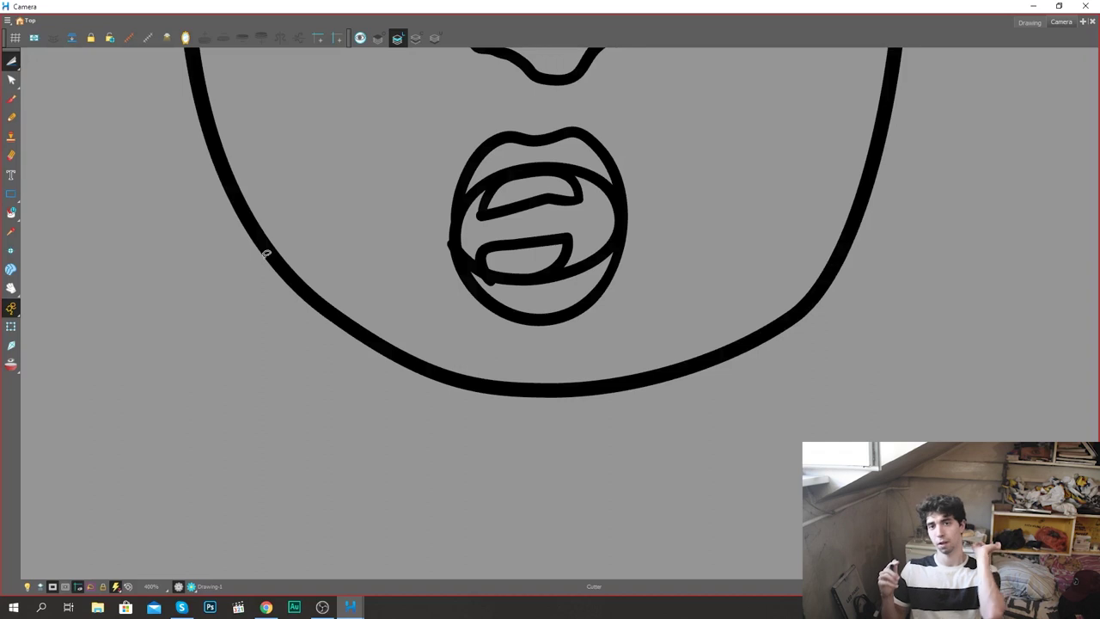
pyautogui.scroll(2, 384, 271)
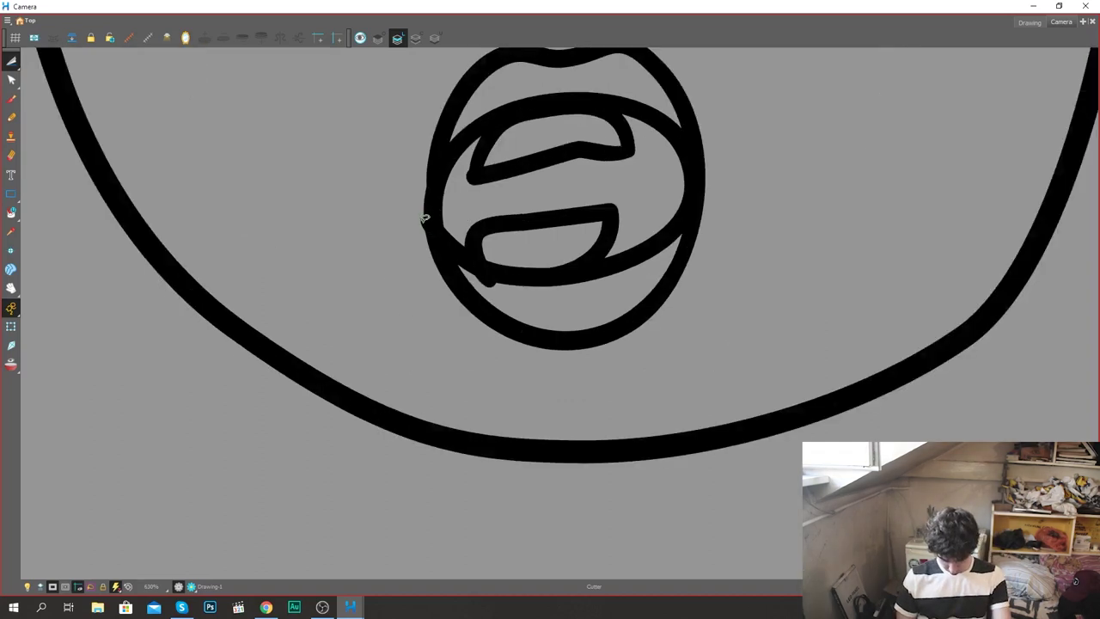
pyautogui.moveTo(423, 214); pyautogui.dragTo(442, 232)
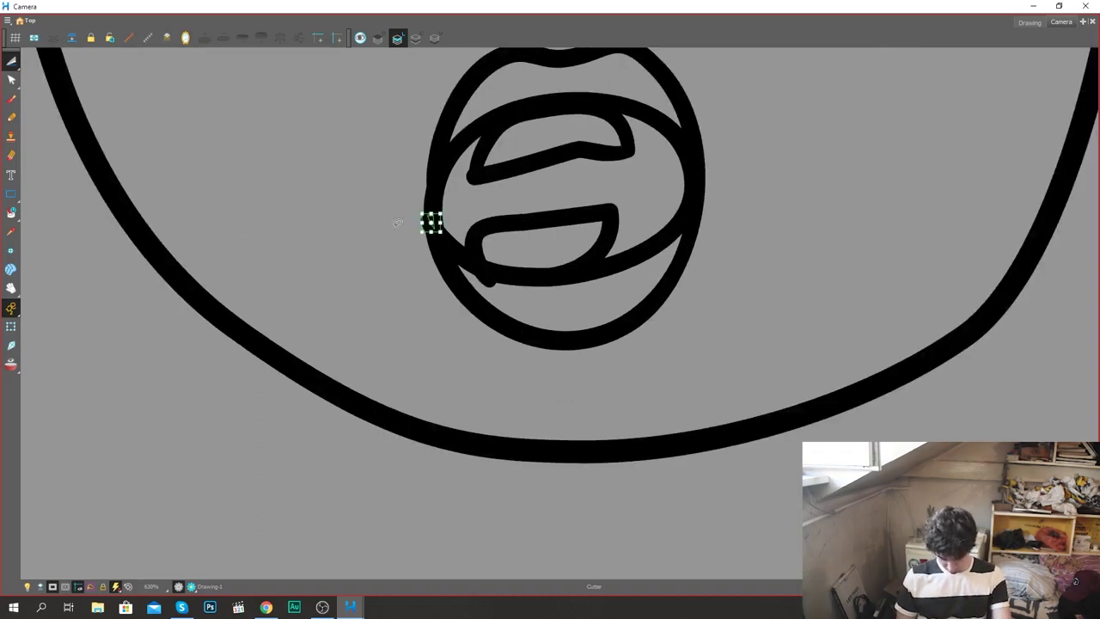
pyautogui.press('Delete')
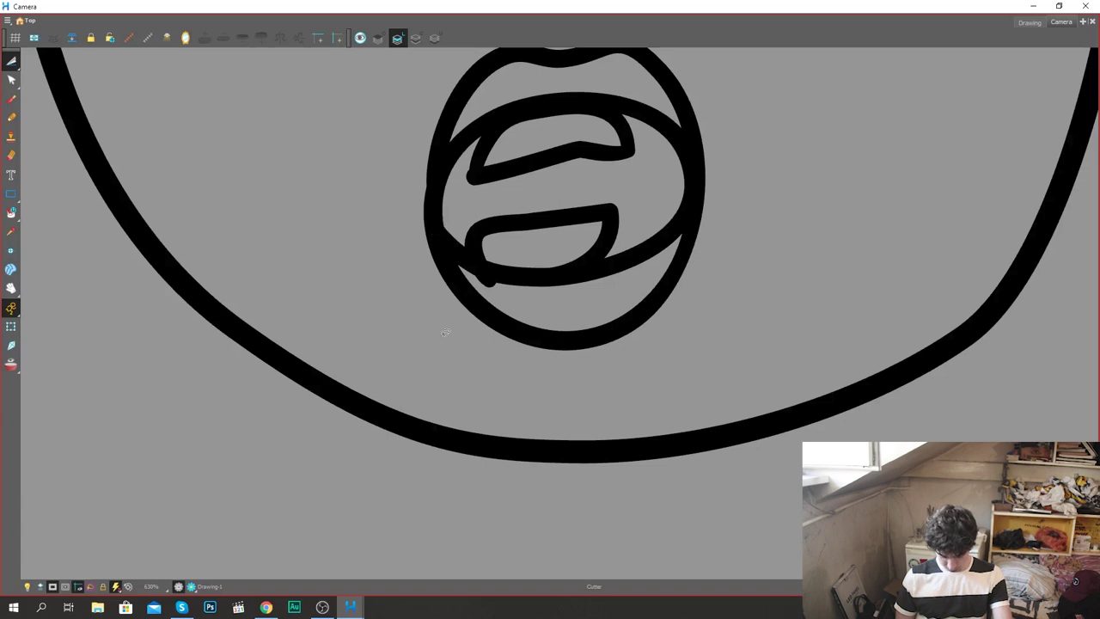
pyautogui.scroll(-5, 837, 255)
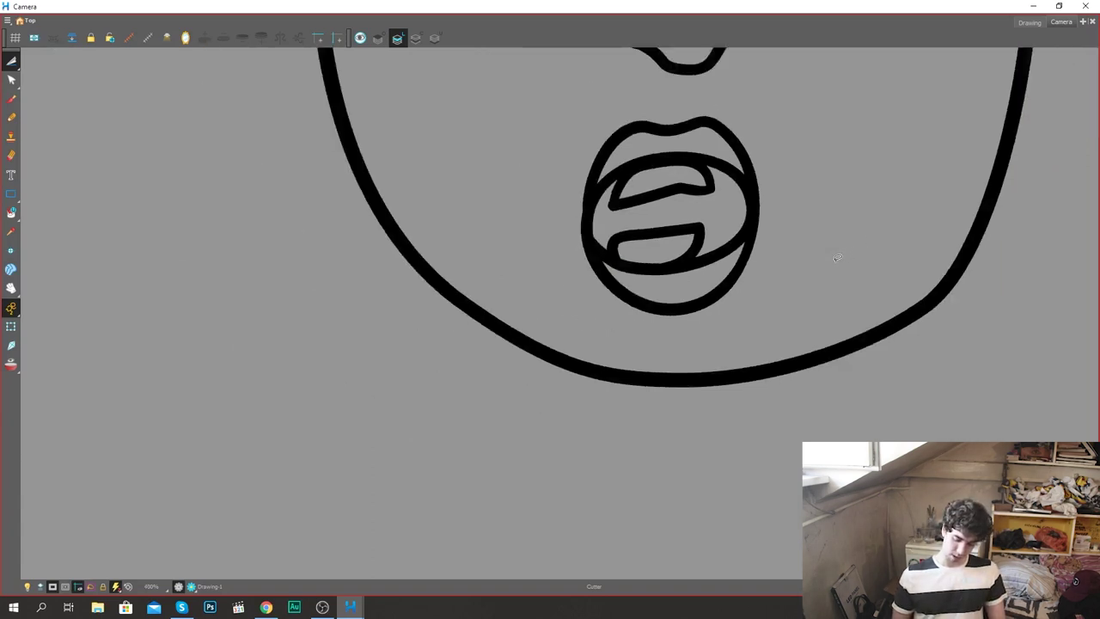
# Step: Show the strokes and examine the centre lines of the ears, eyebrows and mouth for leftover stroke ends
pyautogui.moveTo(883, 211); pyautogui.dragTo(790, 295)
pyautogui.press('k')
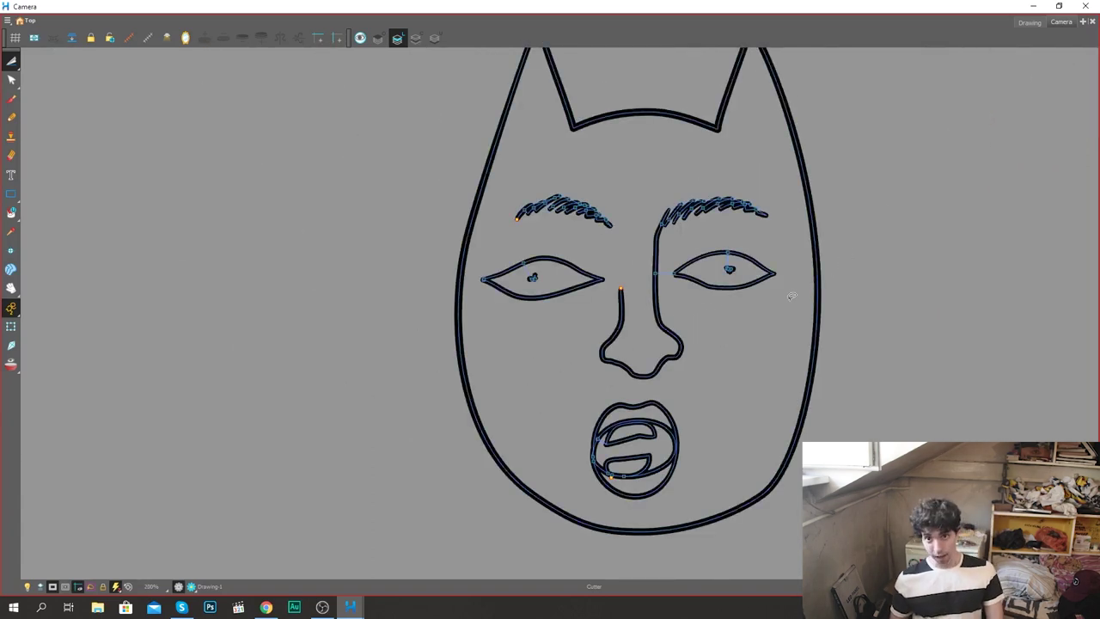
pyautogui.scroll(4, 756, 232)
pyautogui.moveTo(510, 275); pyautogui.dragTo(663, 545)
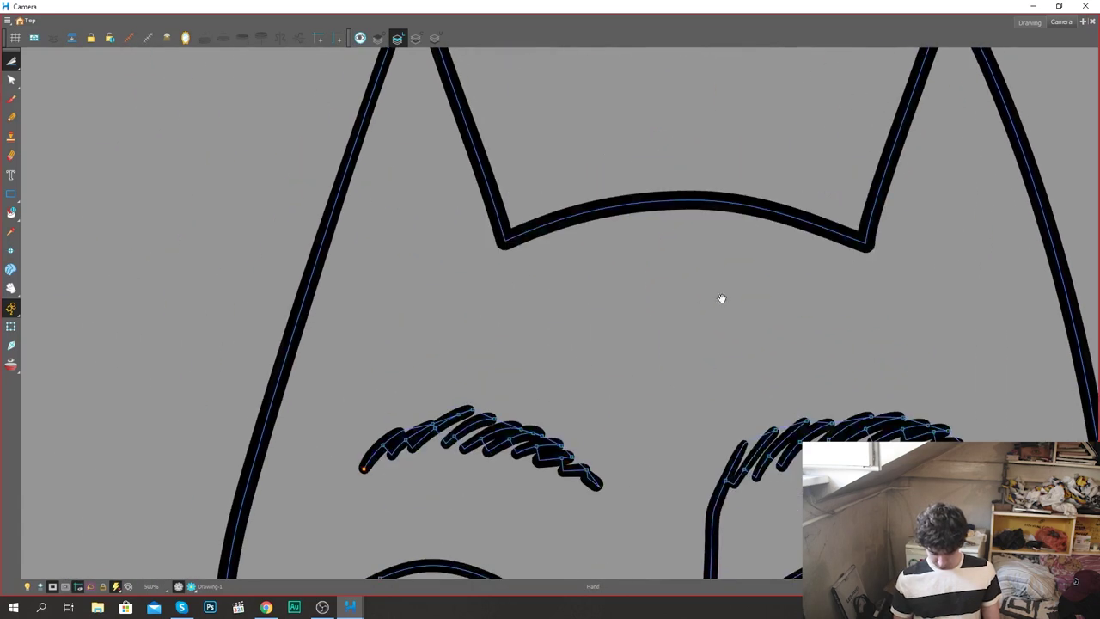
pyautogui.moveTo(817, 170); pyautogui.dragTo(789, 426)
pyautogui.moveTo(1008, 411); pyautogui.dragTo(506, 306)
pyautogui.moveTo(508, 423); pyautogui.dragTo(548, 49)
pyautogui.moveTo(646, 522); pyautogui.dragTo(736, 215)
pyautogui.moveTo(653, 460); pyautogui.dragTo(950, 246)
pyautogui.moveTo(742, 359); pyautogui.dragTo(840, 336)
pyautogui.scroll(4, 928, 351)
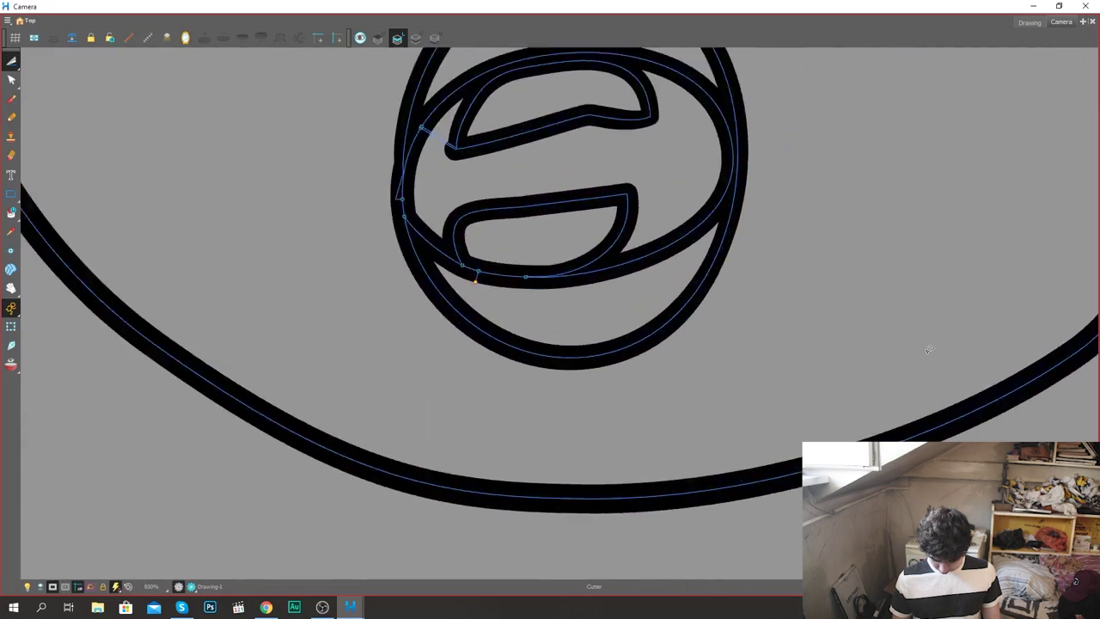
# Step: Delete the leftover stroke stub below the lower teeth with the Contour Editor
pyautogui.click(435, 257)
pyautogui.click(471, 271)
pyautogui.click(12, 62)
pyautogui.click(44, 74)
pyautogui.click(11, 80)
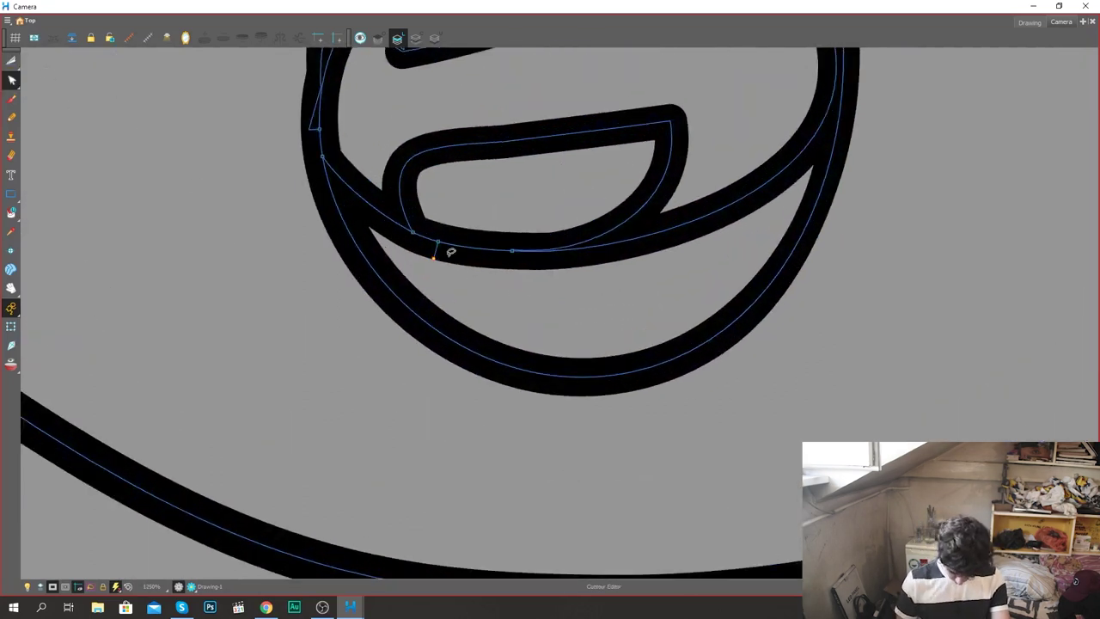
pyautogui.scroll(-3, 665, 273)
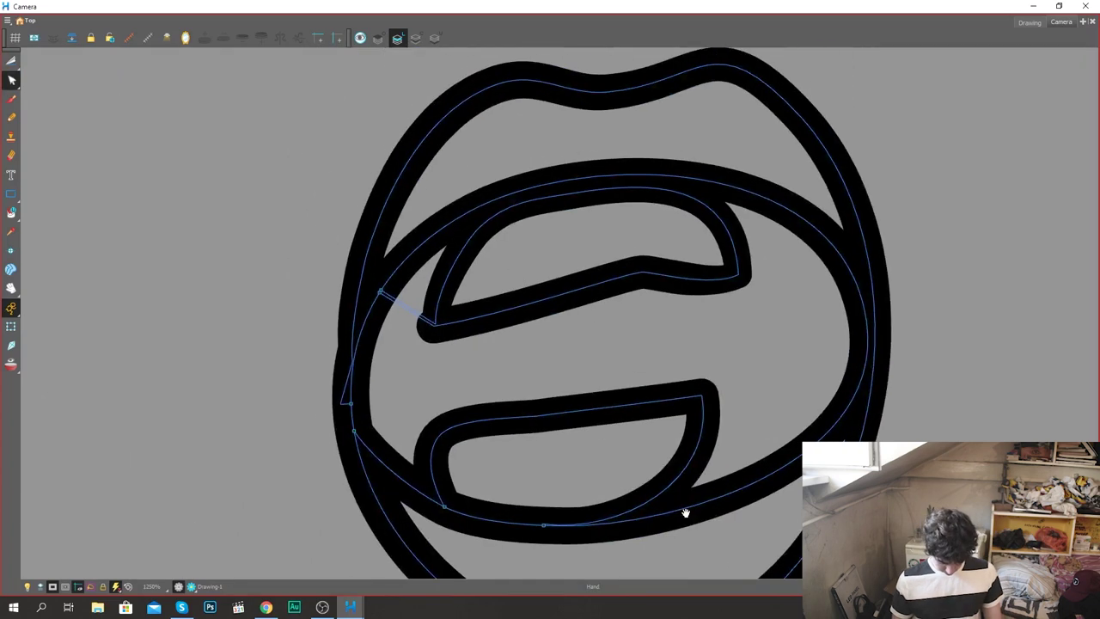
# Step: Delete the leftover stub at the mouth's left corner and pull the upper lip line's loose end outward
pyautogui.click(344, 402)
pyautogui.hotkey('ctrl', 'a')
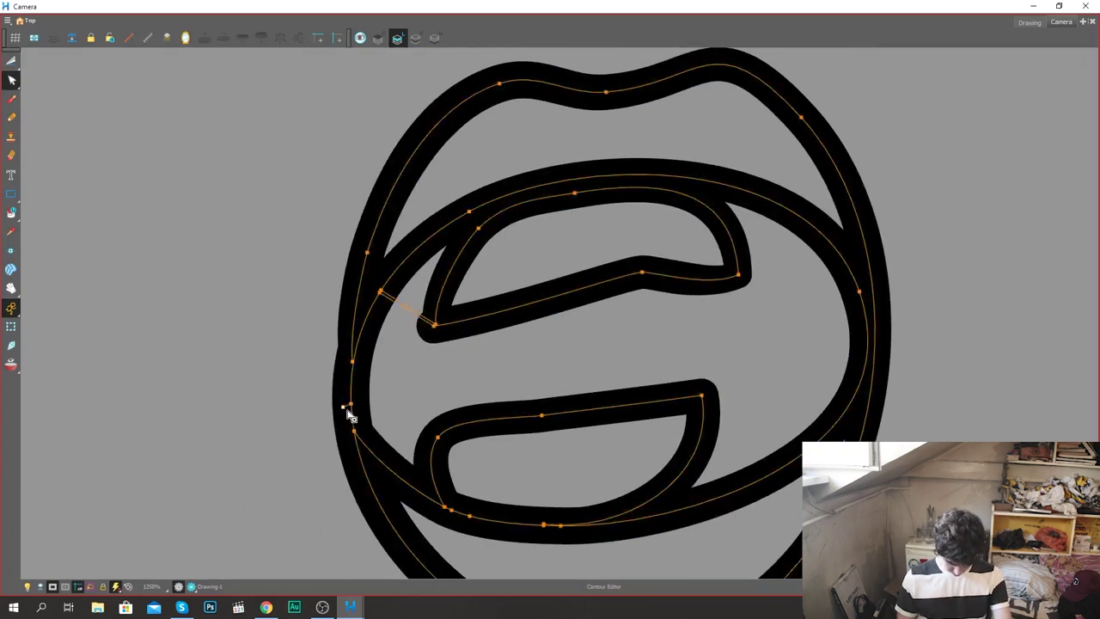
pyautogui.moveTo(351, 367); pyautogui.dragTo(308, 368)
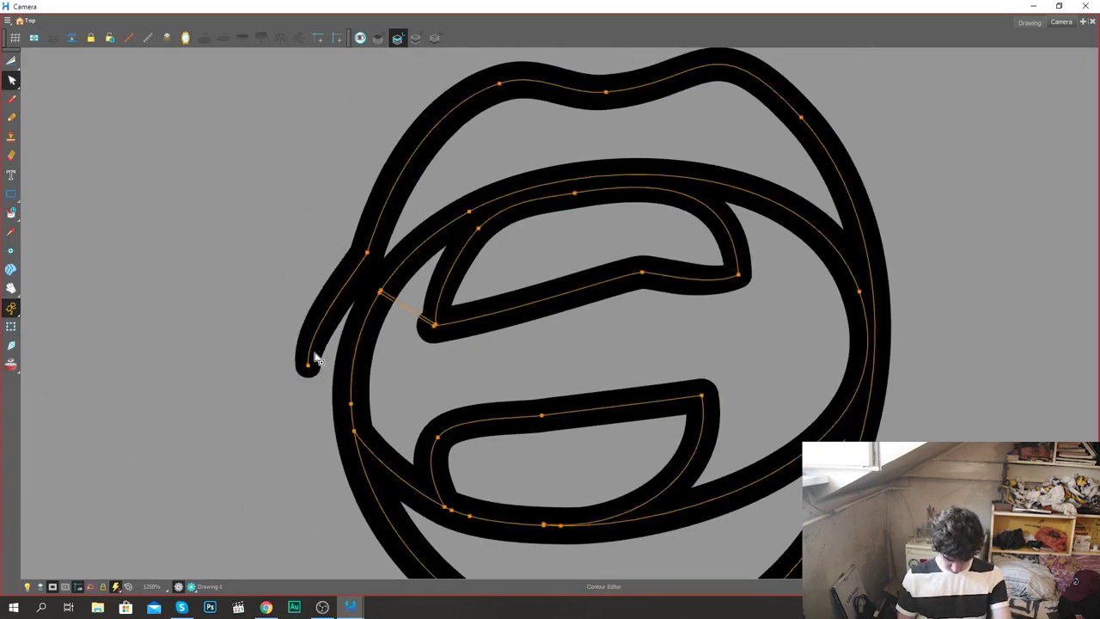
pyautogui.click(271, 447)
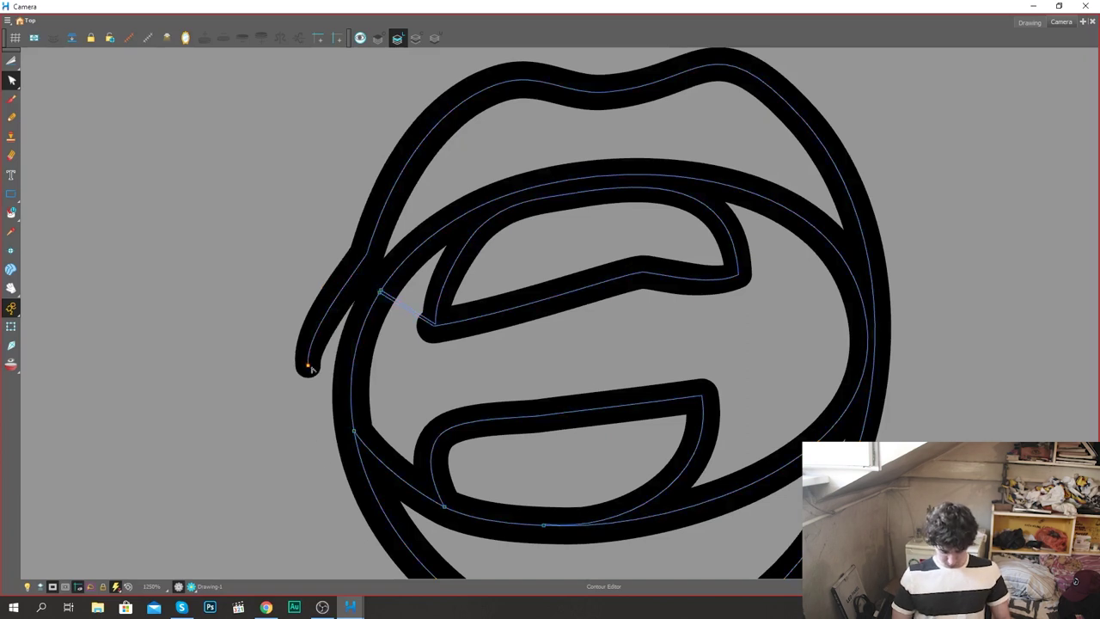
pyautogui.scroll(-5, 438, 249)
pyautogui.press('Escape')
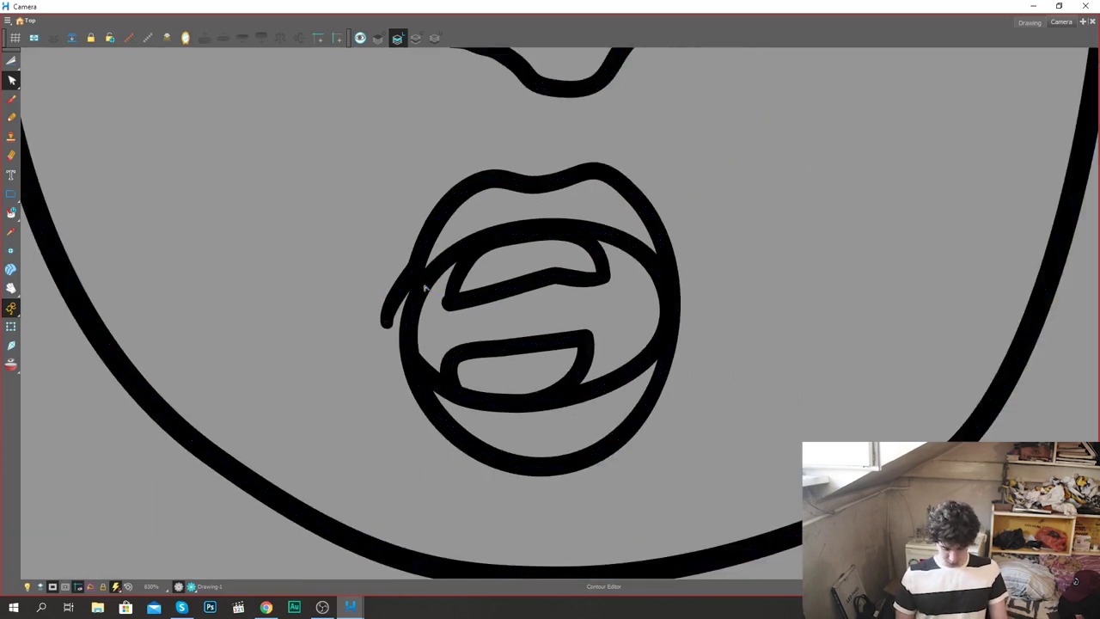
# Step: Try to fill the upper lip with black using the Paint tool and undo the fill
pyautogui.press('space')
pyautogui.moveTo(429, 291); pyautogui.dragTo(594, 361)
pyautogui.scroll(2, 601, 351)
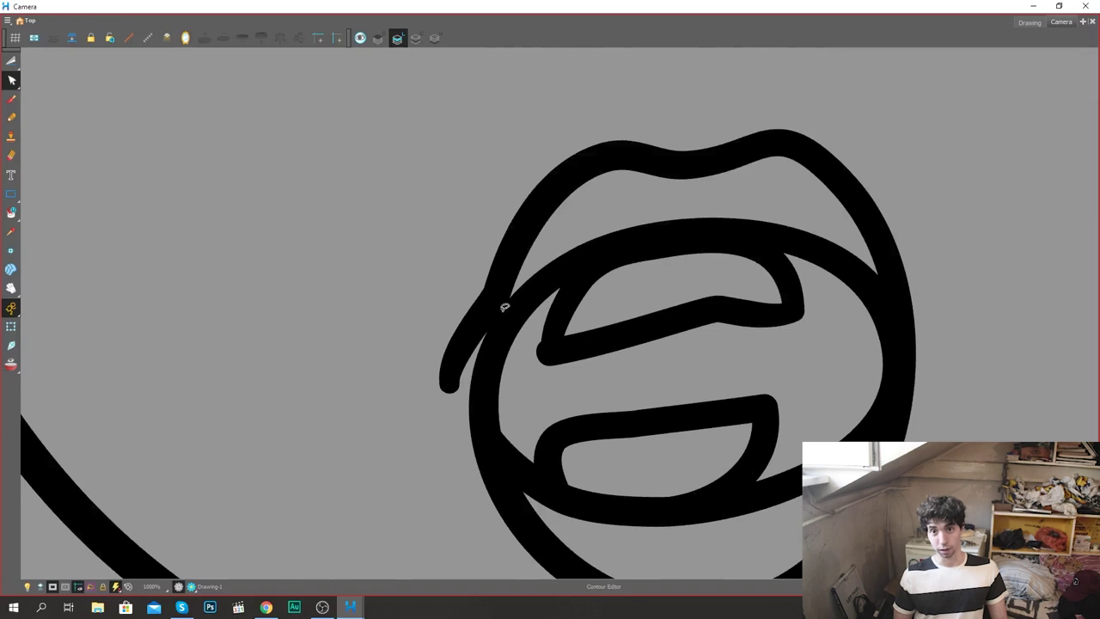
pyautogui.hotkey('alt', 'i')
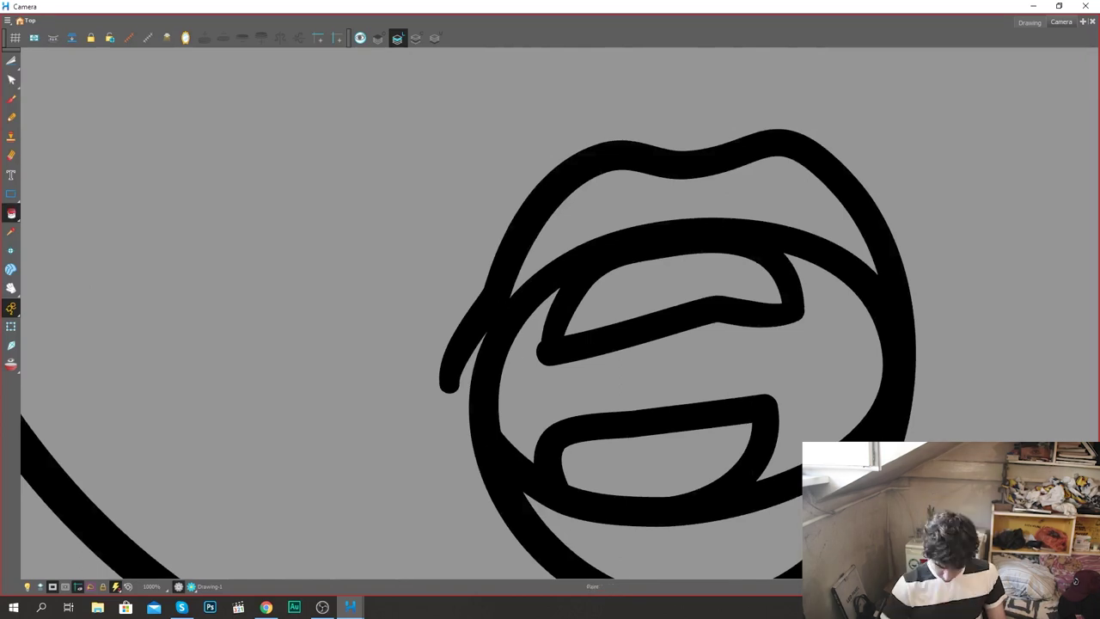
pyautogui.click(602, 217)
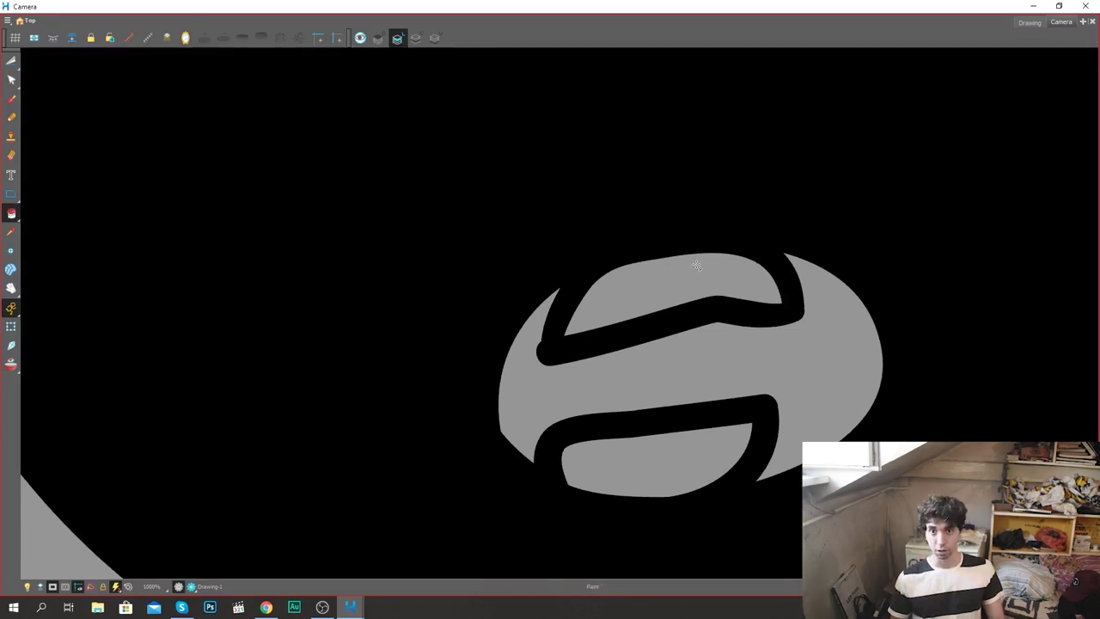
pyautogui.scroll(-2, 695, 275)
pyautogui.scroll(-5, 695, 282)
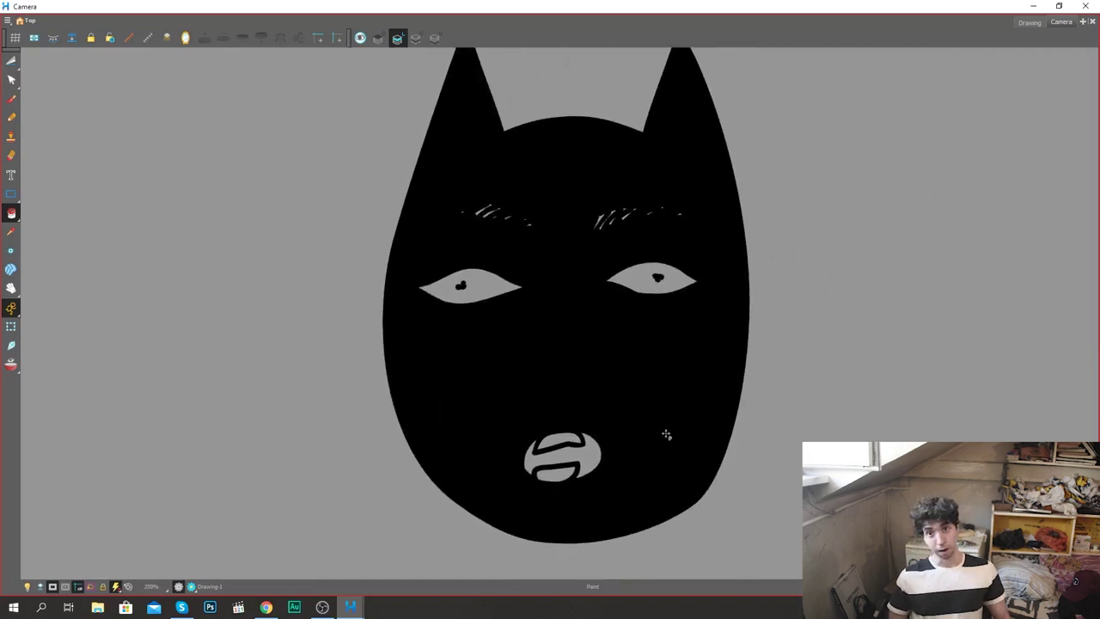
pyautogui.hotkey('ctrl', 'z')
# Step: Try moving the upper lip line's loose end onto the mouth's left edge with the Contour Editor and undo the move
pyautogui.scroll(8, 667, 436)
pyautogui.hotkey('alt', 'q')
pyautogui.moveTo(412, 382); pyautogui.dragTo(420, 386)
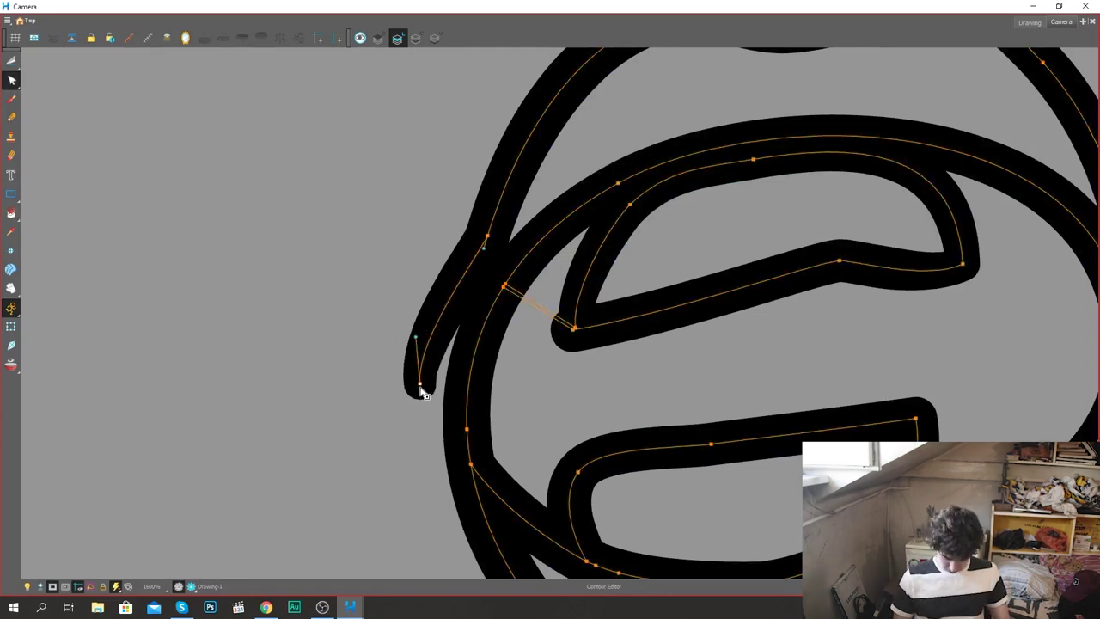
pyautogui.moveTo(421, 387); pyautogui.dragTo(470, 404)
pyautogui.scroll(4, 472, 404)
pyautogui.scroll(2, 470, 376)
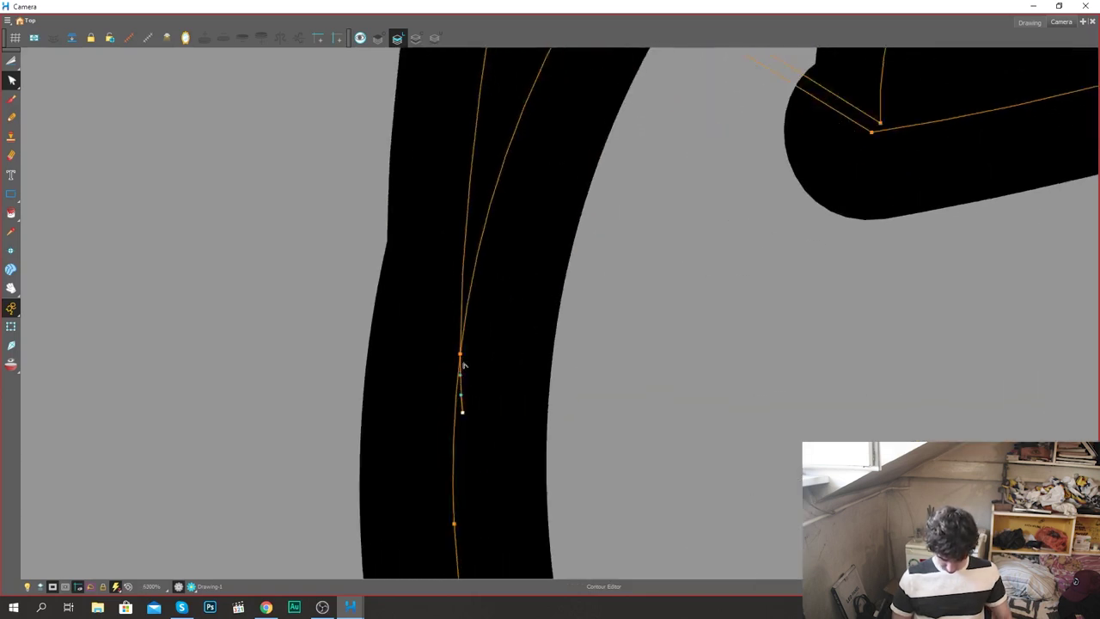
pyautogui.hotkey('ctrl', 'z')
# Step: Pull the upper lip line's loose end over the mouth outline's left edge so that the two centre lines cross
pyautogui.moveTo(271, 345); pyautogui.dragTo(331, 337)
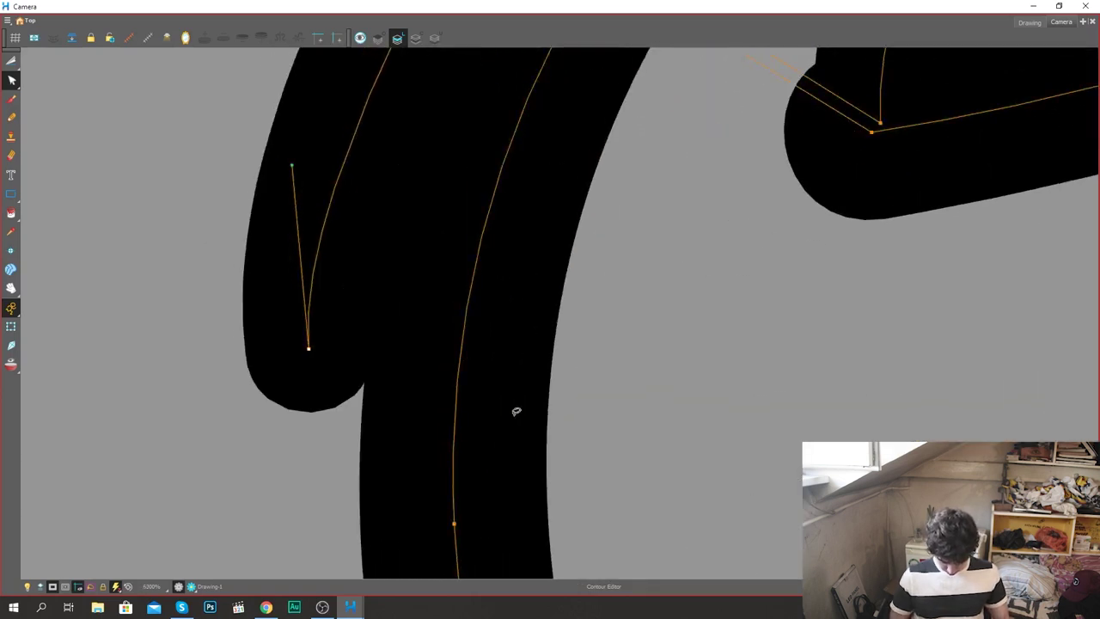
pyautogui.click(455, 524)
pyautogui.click(332, 440)
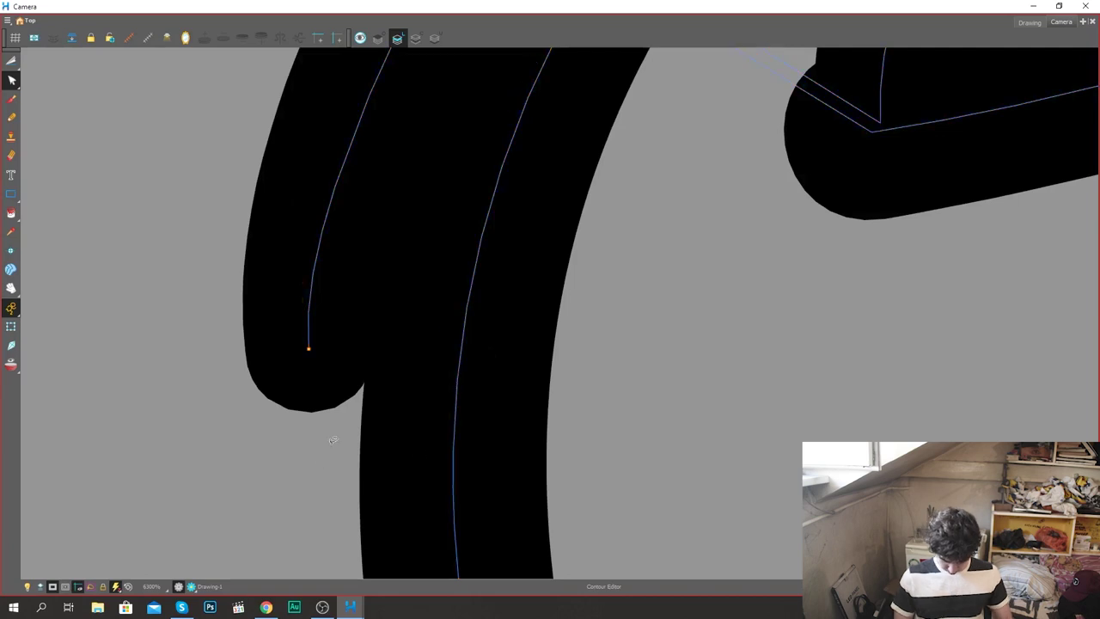
pyautogui.click(464, 322)
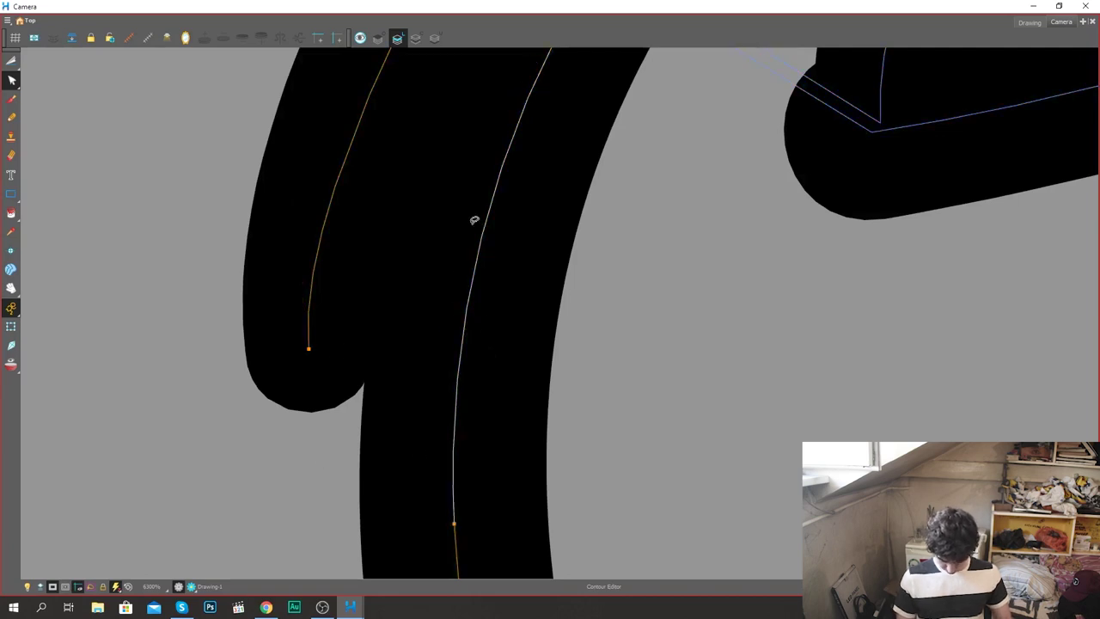
pyautogui.moveTo(309, 351)
pyautogui.mouseDown()
pyautogui.moveTo(442, 385)
pyautogui.moveTo(464, 403)
pyautogui.mouseUp()
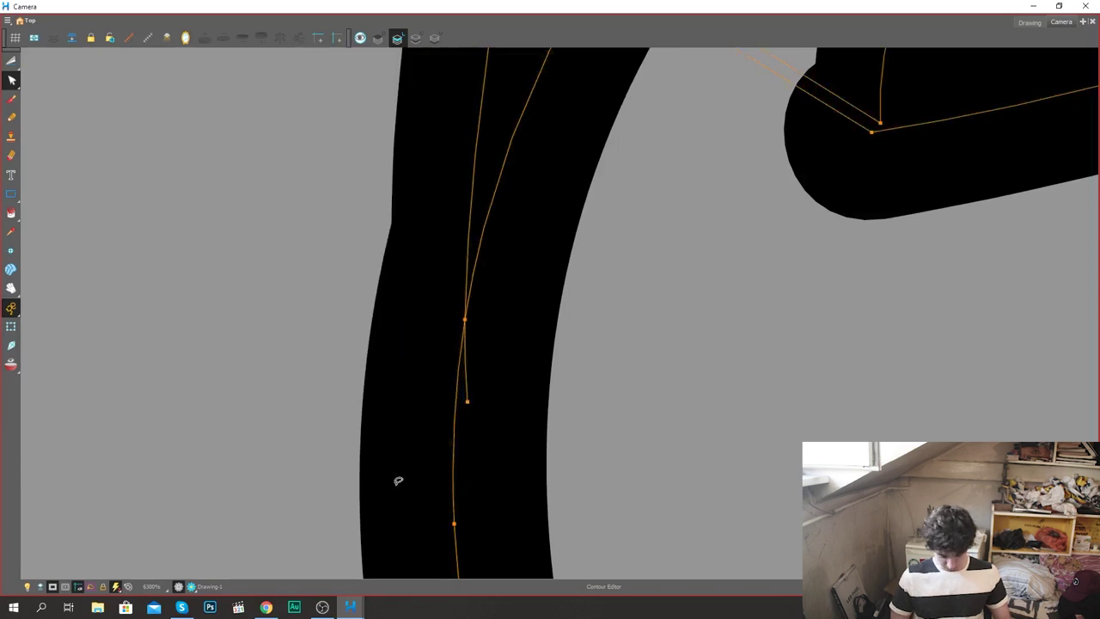
pyautogui.moveTo(615, 352)
pyautogui.mouseDown()
pyautogui.moveTo(461, 390)
pyautogui.moveTo(506, 404)
pyautogui.mouseUp()
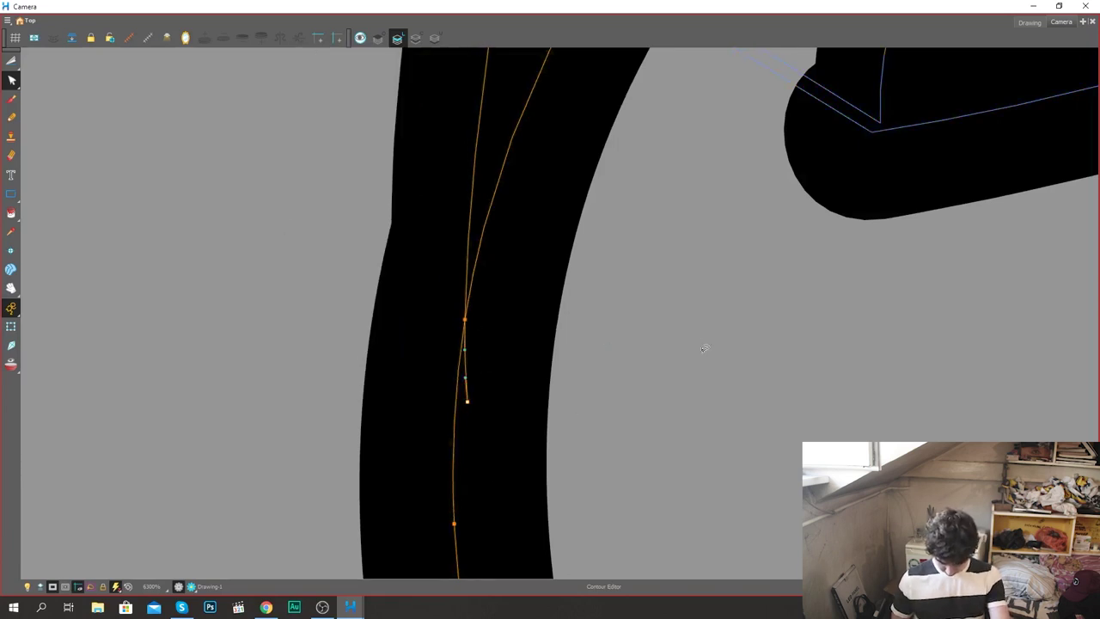
pyautogui.scroll(-6, 705, 349)
pyautogui.scroll(-1, 704, 356)
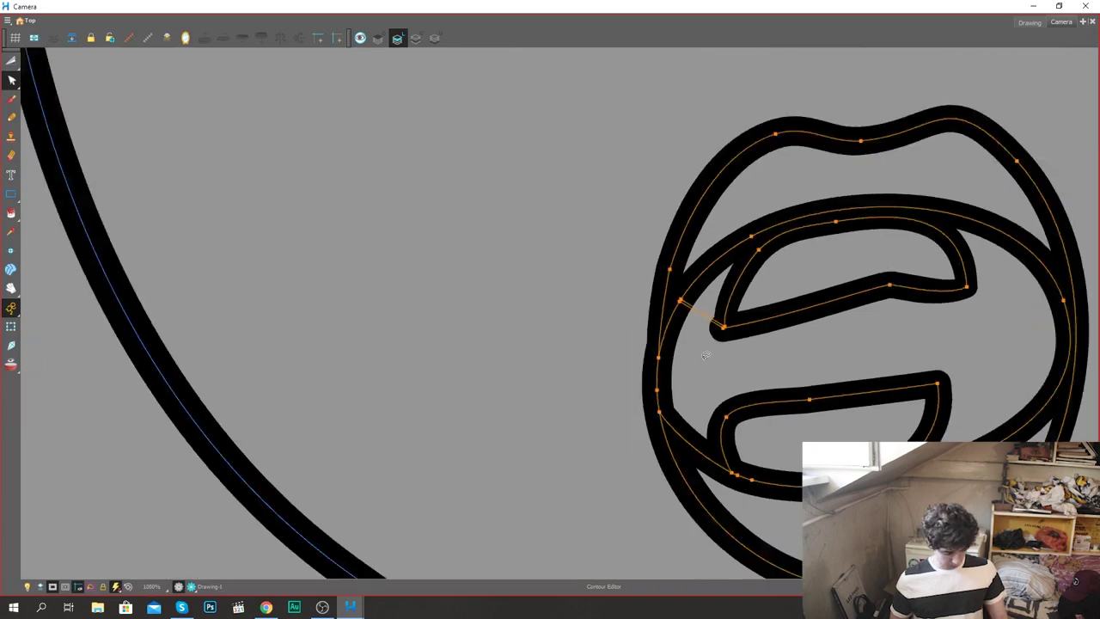
# Step: Test-fill both the upper and lower lips with black and undo the fill
pyautogui.hotkey('alt', 'i')
pyautogui.scroll(-2, 887, 280)
pyautogui.press('space')
pyautogui.moveTo(841, 299); pyautogui.dragTo(550, 343)
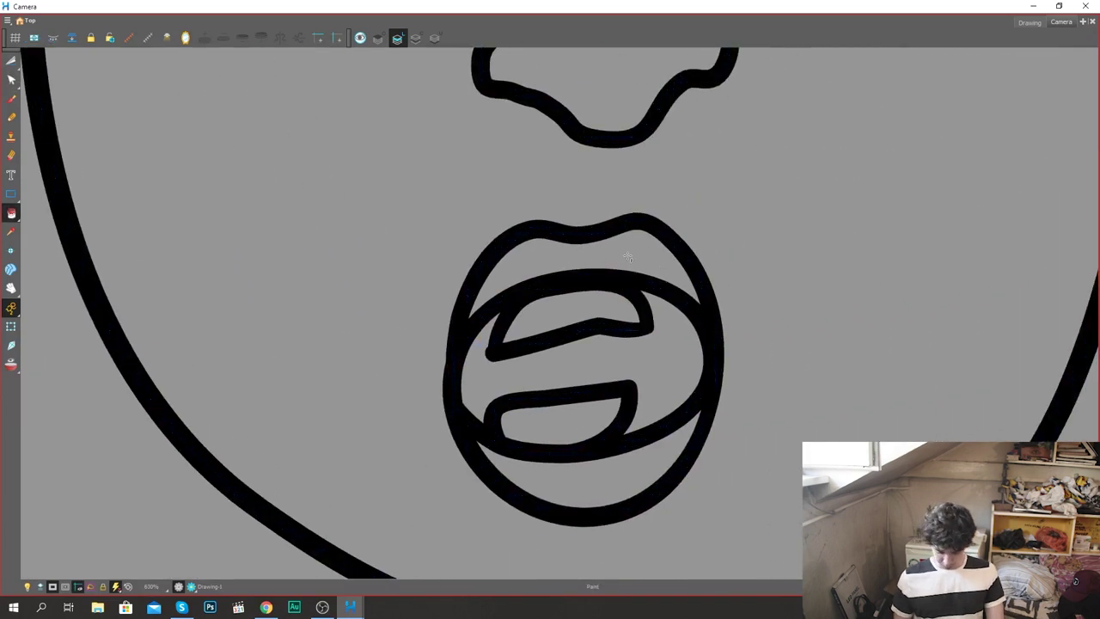
pyautogui.click(700, 341)
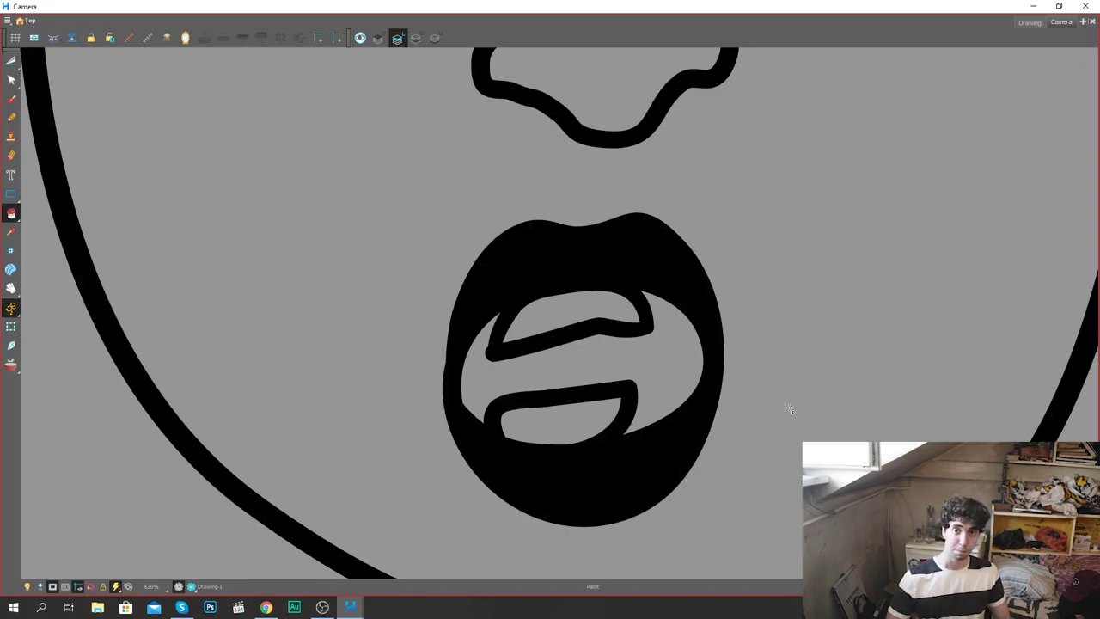
pyautogui.hotkey('ctrl', 'z')
# Step: Reshape the face outline's lower right jaw curve by moving its contour point with the Contour Editor
pyautogui.scroll(-6, 786, 378)
pyautogui.moveTo(751, 283); pyautogui.dragTo(647, 364)
pyautogui.moveTo(728, 297); pyautogui.dragTo(674, 328)
pyautogui.scroll(-2, 705, 320)
pyautogui.scroll(2, 698, 327)
pyautogui.scroll(1, 688, 329)
pyautogui.hotkey('alt', 'q')
pyautogui.click(638, 436)
pyautogui.moveTo(663, 424); pyautogui.dragTo(638, 441)
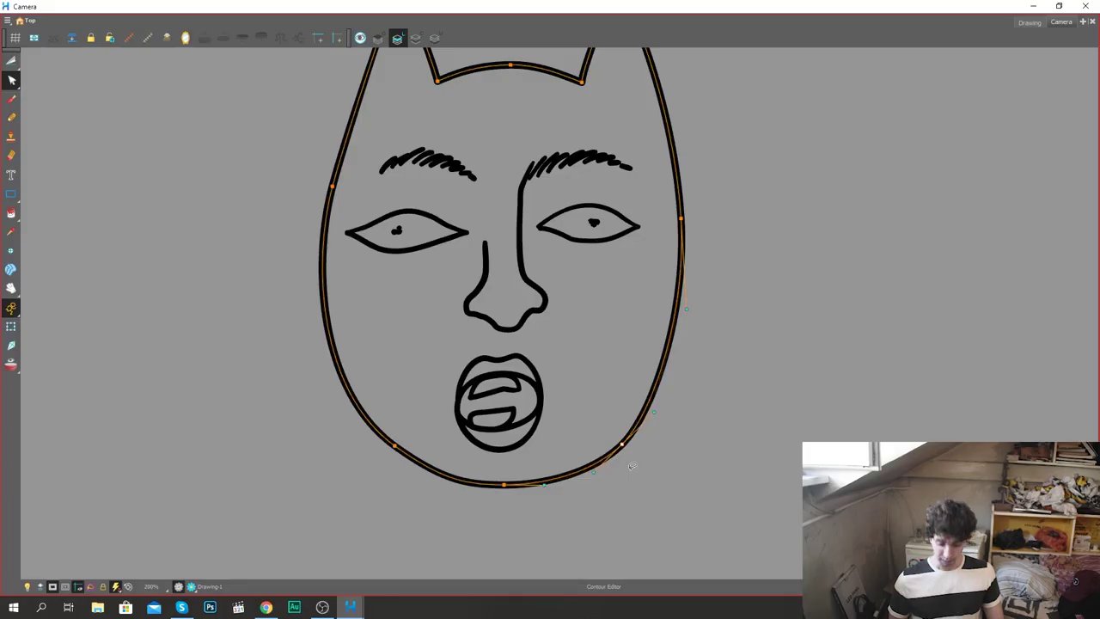
pyautogui.click(503, 488)
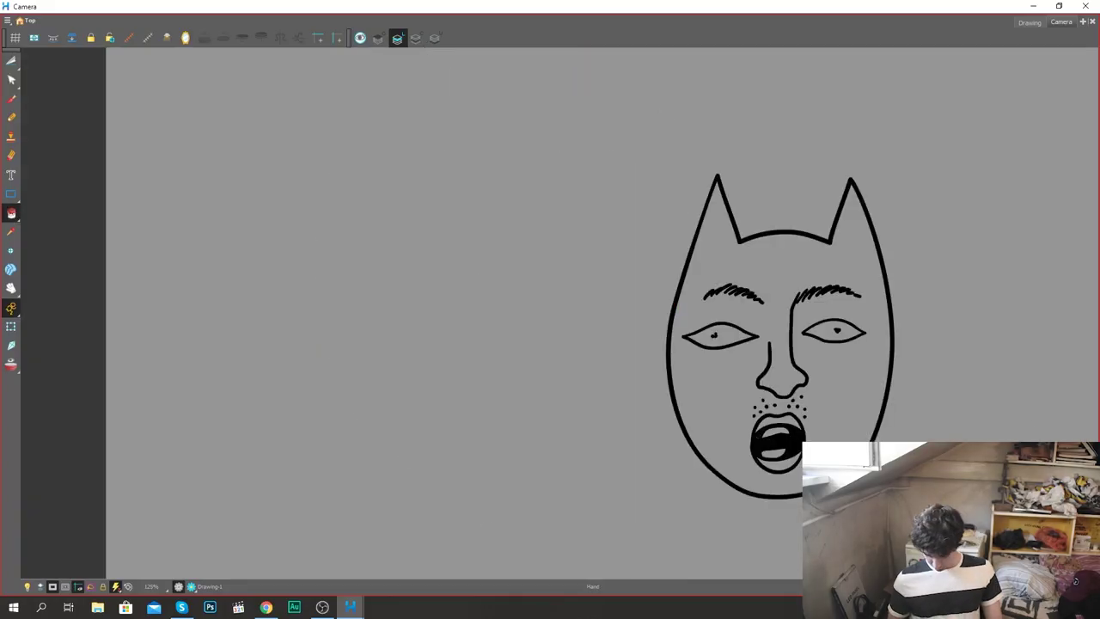
# Step: Try to fill the thin sliver beside the upper teeth's left corner with the Paint tool, undoing each attempt
pyautogui.scroll(4, 595, 415)
pyautogui.scroll(3, 563, 471)
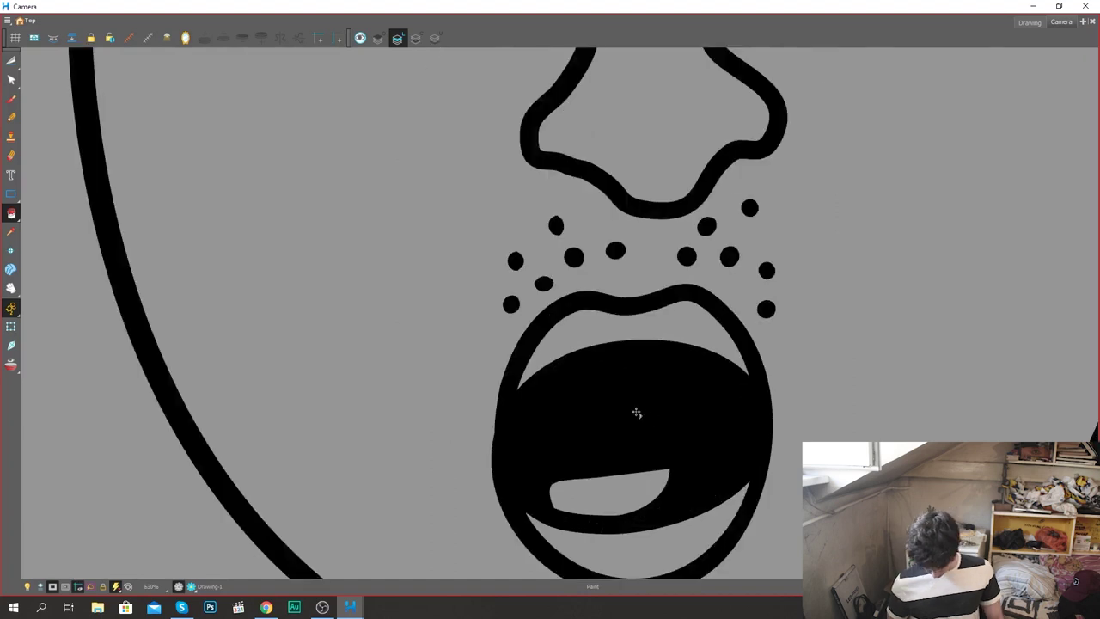
pyautogui.scroll(1, 526, 422)
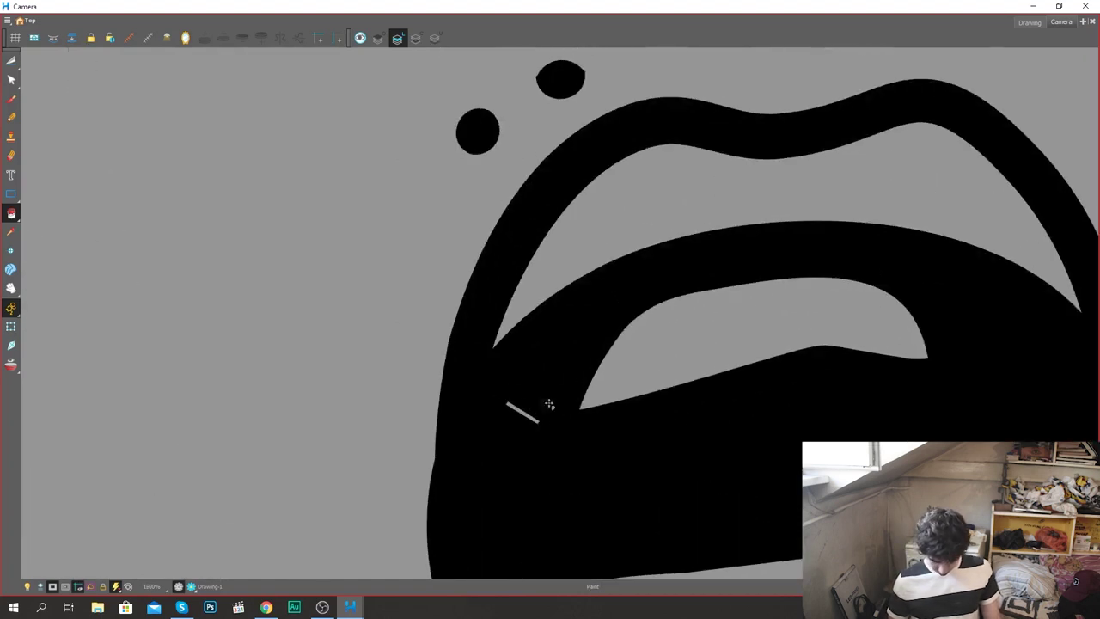
pyautogui.scroll(1, 523, 478)
pyautogui.hotkey('ctrl', 'z')
pyautogui.click(321, 412)
pyautogui.hotkey('ctrl', 'z')
pyautogui.click(198, 460)
pyautogui.hotkey('ctrl', 'z')
pyautogui.click(584, 137)
pyautogui.hotkey('ctrl', 'z')
pyautogui.click(925, 68)
pyautogui.hotkey('ctrl', 'z')
pyautogui.click(671, 120)
pyautogui.hotkey('ctrl', 'z')
pyautogui.moveTo(418, 109); pyautogui.dragTo(656, 147)
pyautogui.hotkey('ctrl', 'z')
pyautogui.moveTo(595, 101)
pyautogui.mouseDown()
pyautogui.moveTo(668, 184)
pyautogui.moveTo(524, 315)
pyautogui.mouseUp()
pyautogui.hotkey('ctrl', 'z')
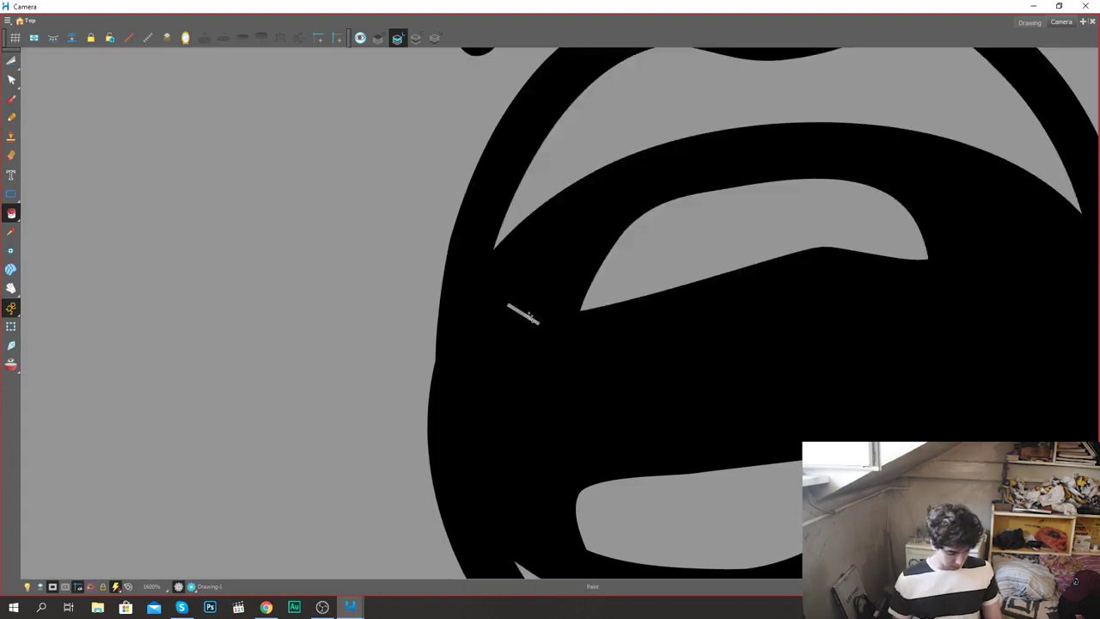
# Step: Show the strokes and close the upper teeth's left corner with a short invisible line using the Stroke tool
pyautogui.press('k')
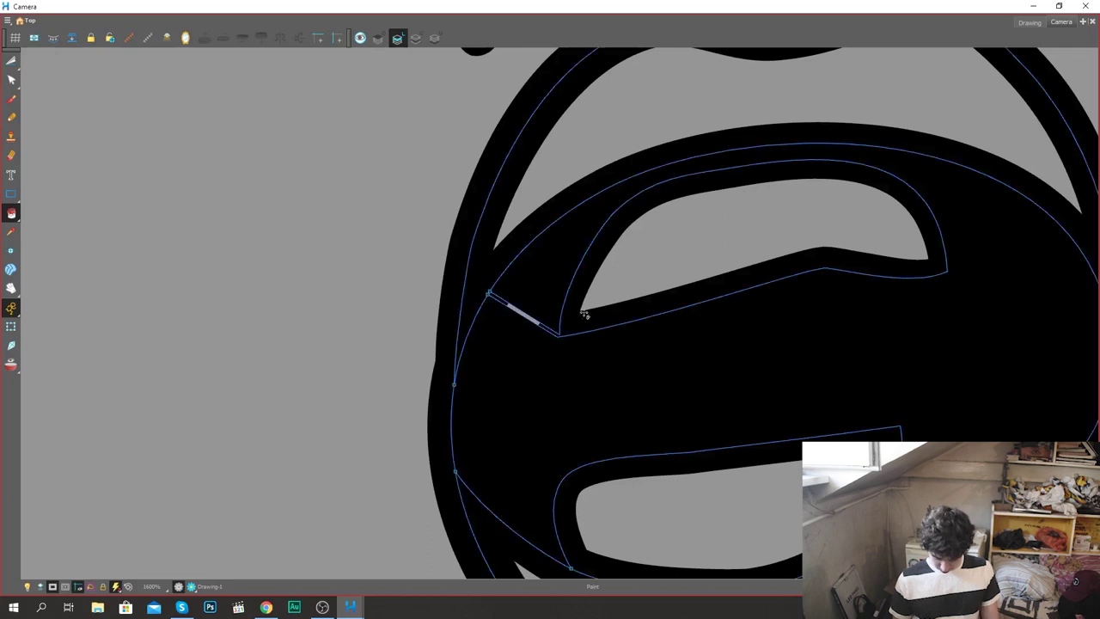
pyautogui.scroll(4, 631, 318)
pyautogui.hotkey('alt', 'v')
pyautogui.scroll(-3, 486, 352)
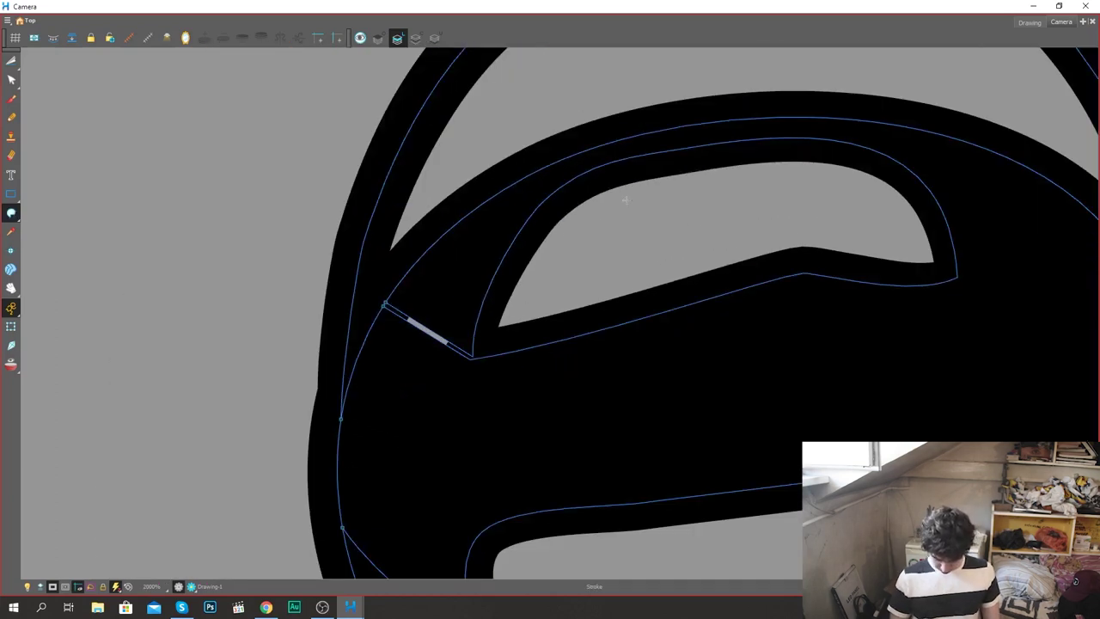
pyautogui.scroll(2, 474, 344)
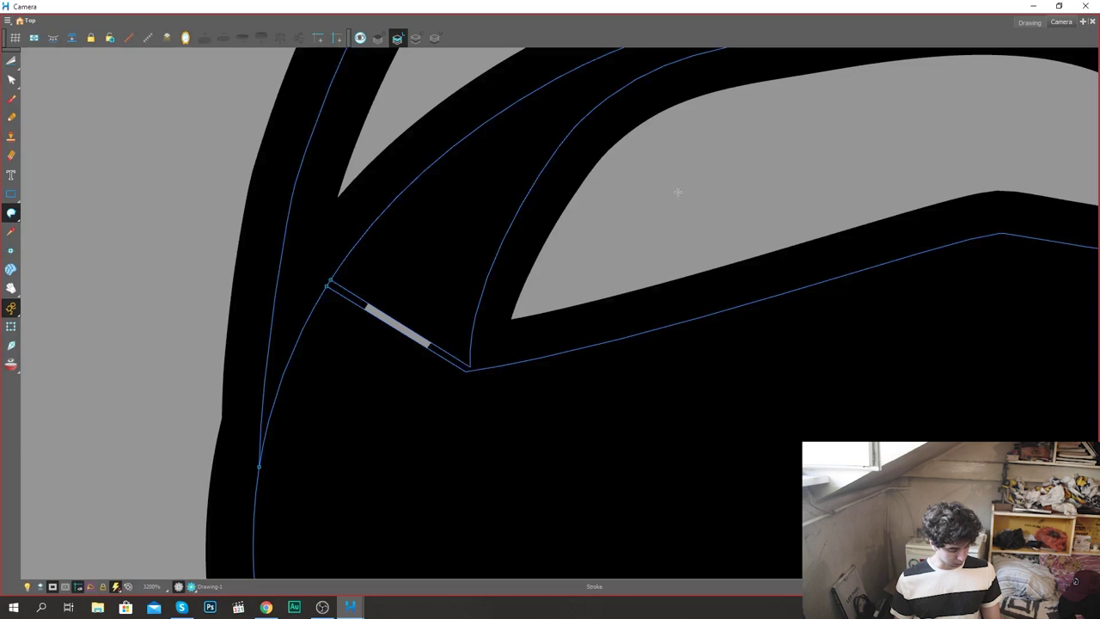
pyautogui.moveTo(688, 258); pyautogui.dragTo(686, 255)
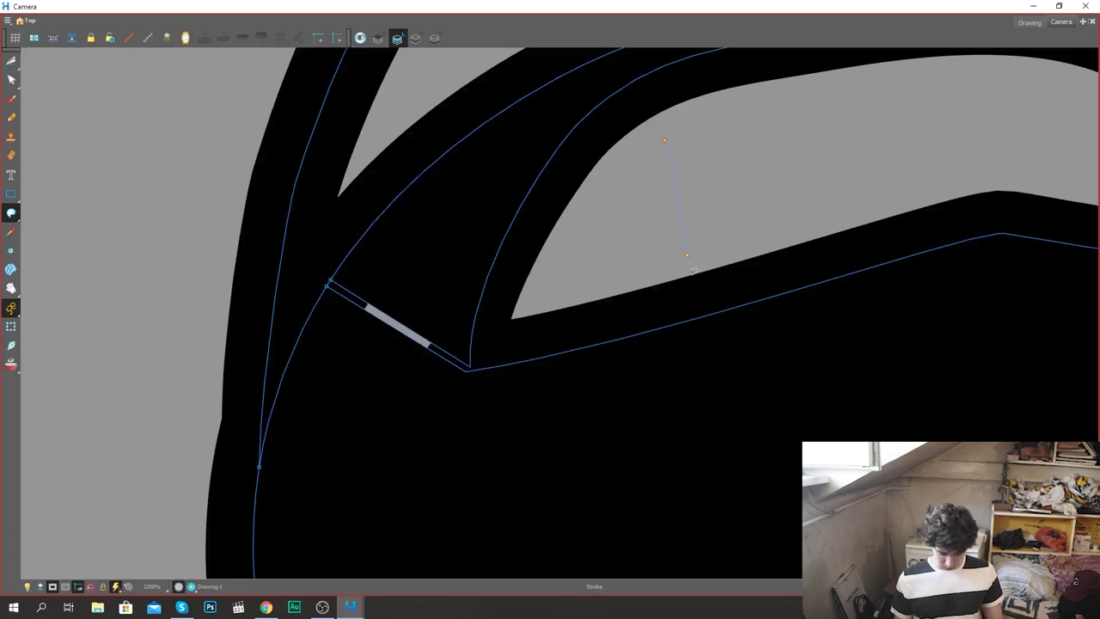
pyautogui.hotkey('ctrl', 'z')
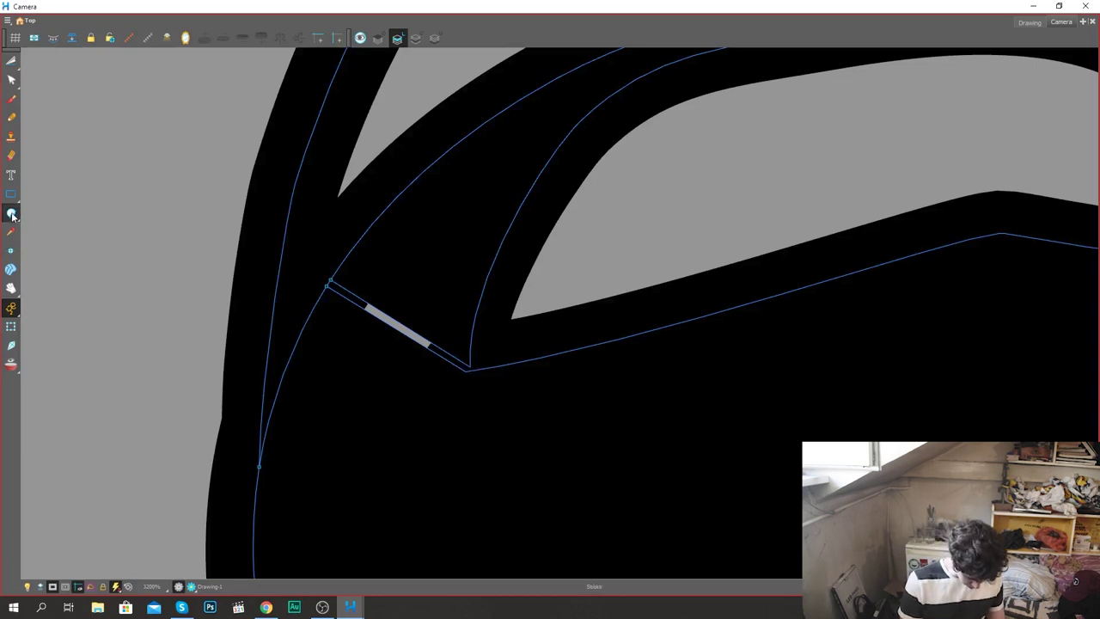
pyautogui.click(12, 214)
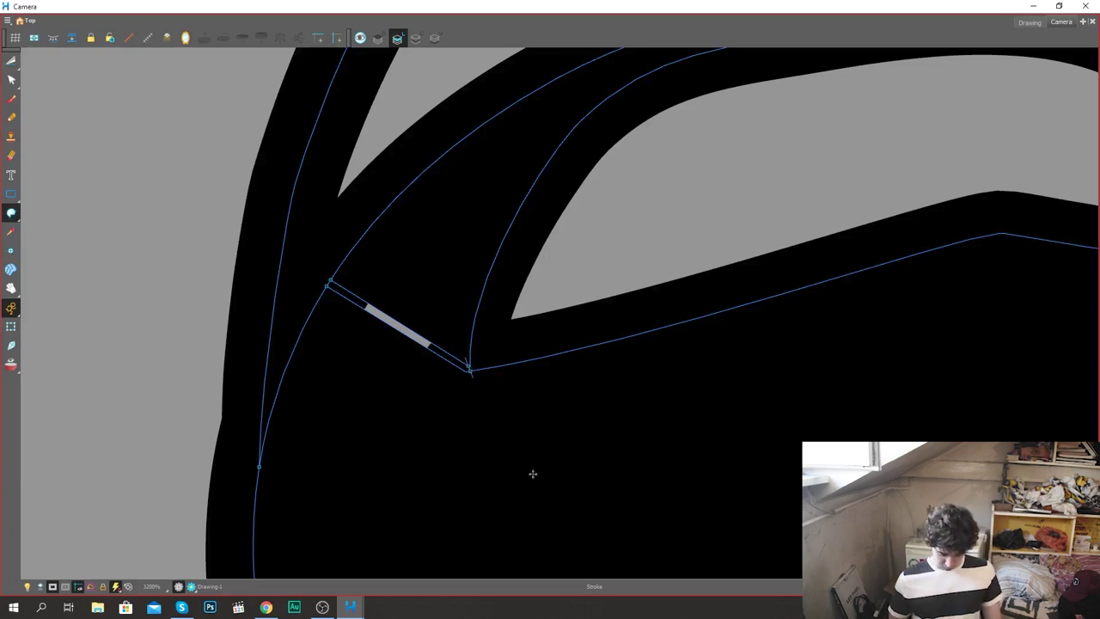
pyautogui.hotkey('alt', 'i')
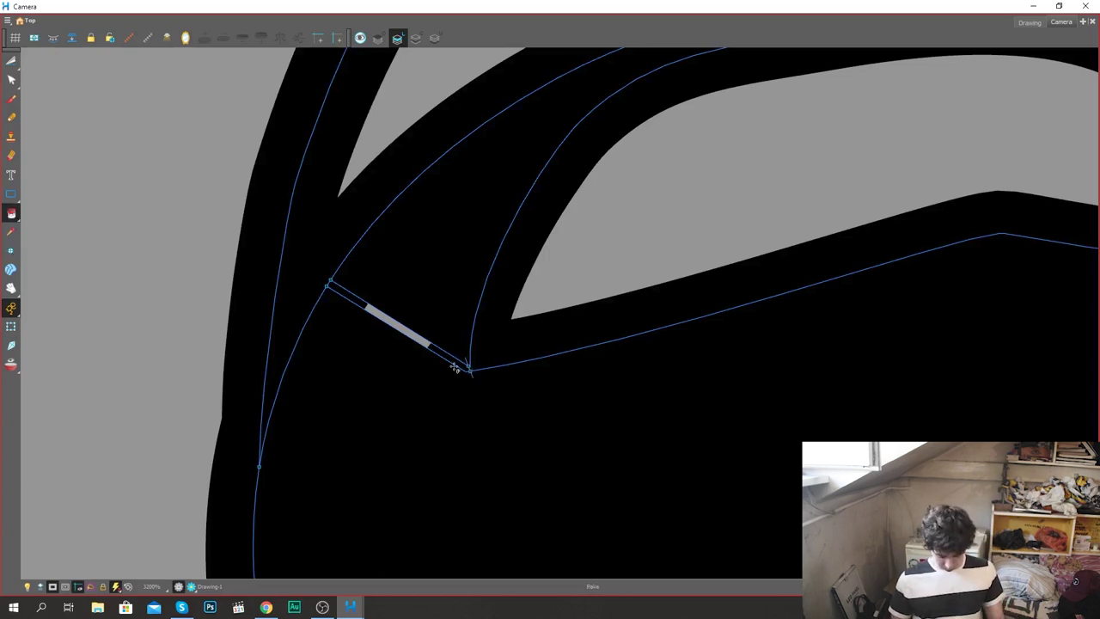
pyautogui.scroll(-3, 413, 297)
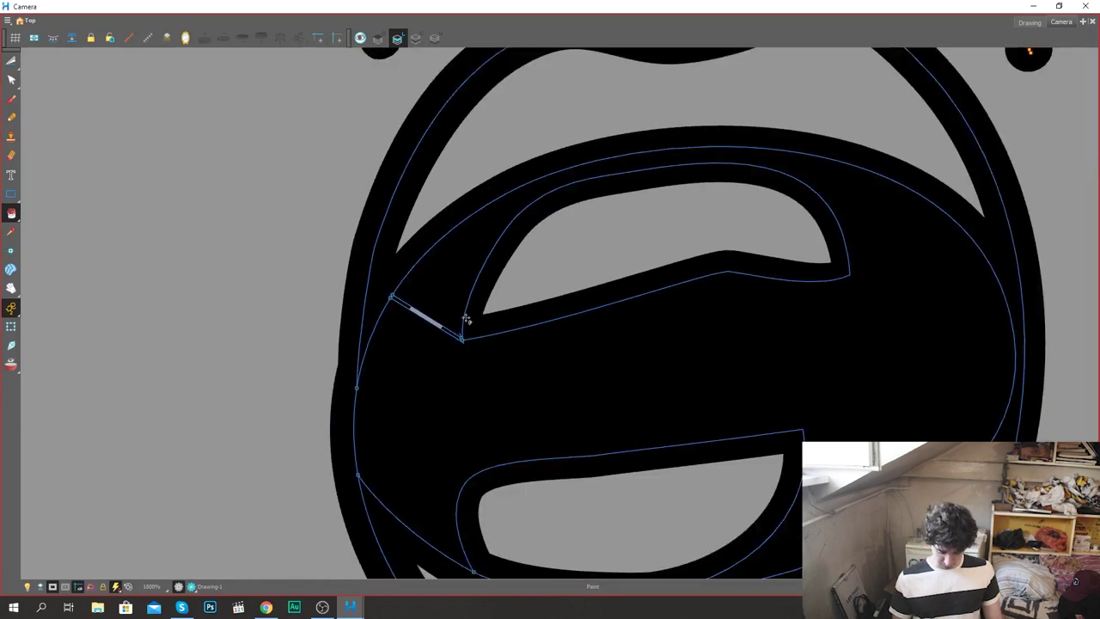
pyautogui.scroll(-3, 716, 439)
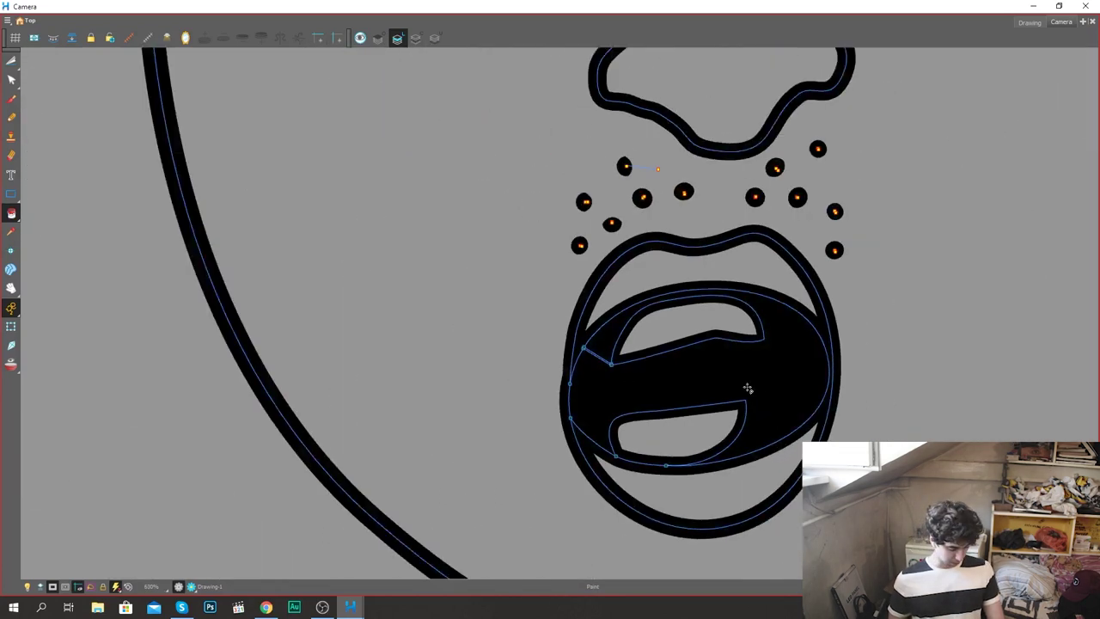
pyautogui.scroll(-2, 749, 386)
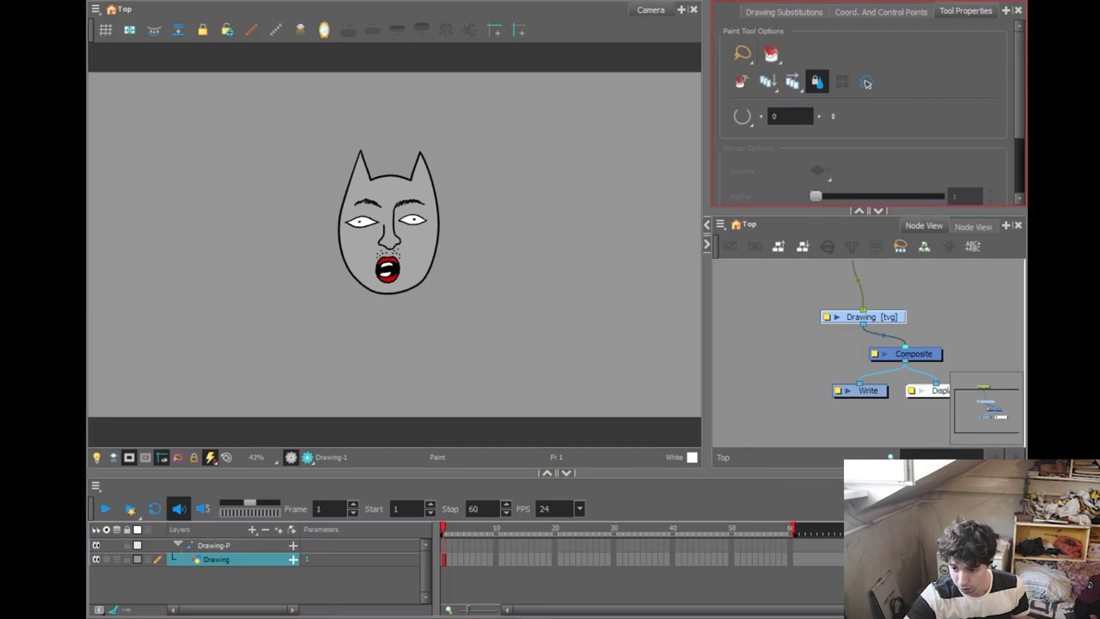
# Step: Move the face's drawing node further above the Composite node and select the Drawing-P peg
pyautogui.click(827, 249)
pyautogui.moveTo(844, 301)
pyautogui.mouseDown()
pyautogui.moveTo(801, 361)
pyautogui.moveTo(845, 368)
pyautogui.moveTo(828, 337)
pyautogui.moveTo(845, 300)
pyautogui.moveTo(773, 343)
pyautogui.mouseUp()
pyautogui.click(835, 295)
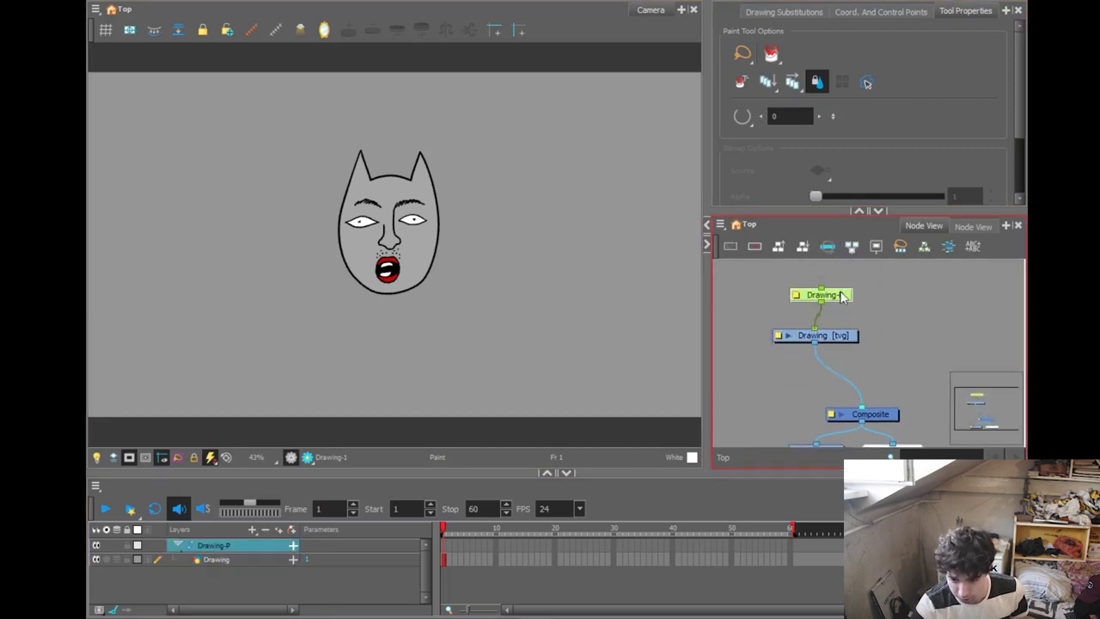
# Step: Try moving the whole face through its peg with the Transform tool and undo the change
pyautogui.hotkey('shift', 't')
pyautogui.moveTo(406, 207)
pyautogui.mouseDown()
pyautogui.moveTo(498, 168)
pyautogui.moveTo(464, 171)
pyautogui.mouseUp()
pyautogui.click(329, 245)
pyautogui.hotkey('ctrl', 'z')
# Step: Add a second drawing layer, place its node above the Composite beside the first drawing, and give it a parent peg
pyautogui.moveTo(769, 275)
pyautogui.mouseDown()
pyautogui.moveTo(905, 331)
pyautogui.moveTo(769, 307)
pyautogui.mouseUp()
pyautogui.click(847, 346)
pyautogui.hotkey('ctrl', 'r')
pyautogui.click(533, 341)
pyautogui.moveTo(908, 415)
pyautogui.mouseDown()
pyautogui.moveTo(923, 309)
pyautogui.moveTo(881, 407)
pyautogui.mouseUp()
pyautogui.moveTo(923, 307); pyautogui.dragTo(916, 317)
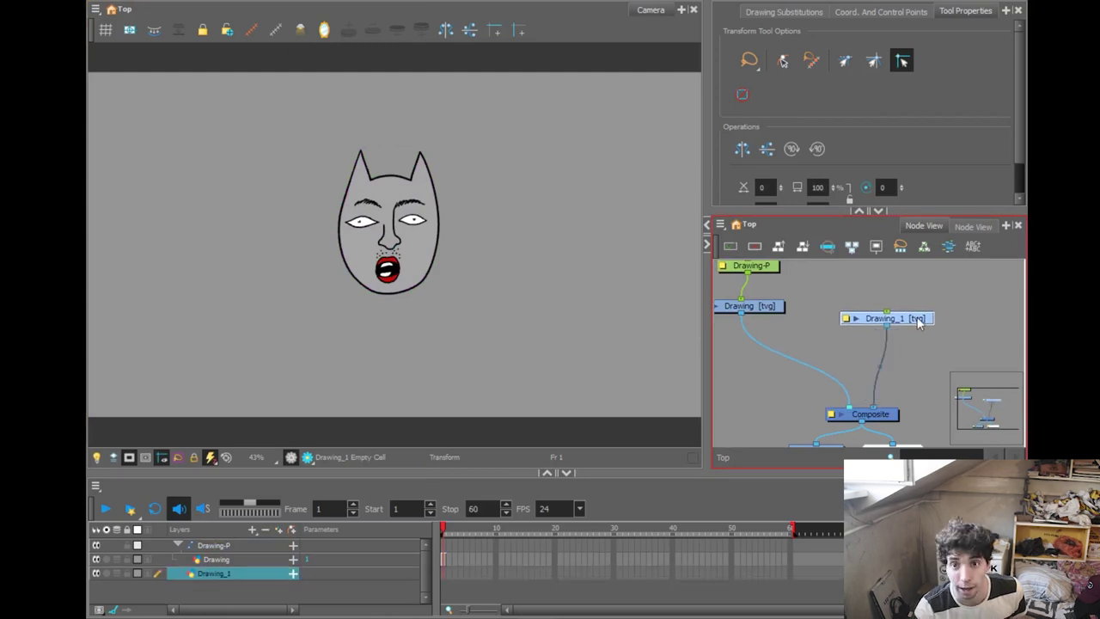
pyautogui.hotkey('ctrl', 'p')
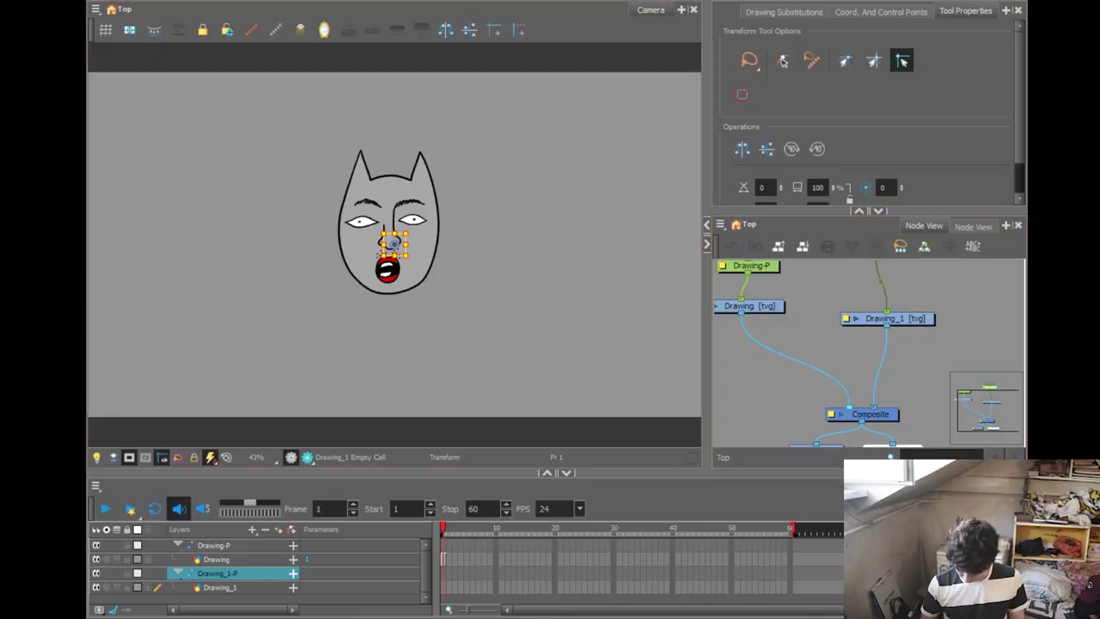
# Step: Draw a large rounded hair shape behind the head with the Pencil on the new layer and fill it with black
pyautogui.hotkey('alt', '/')
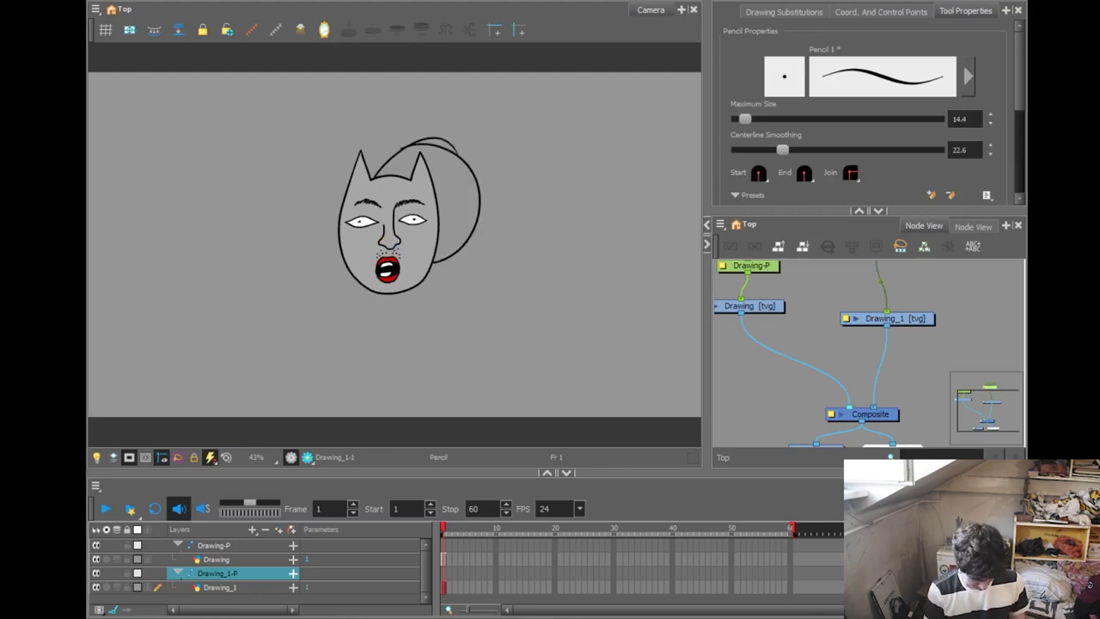
pyautogui.hotkey('alt', 'i')
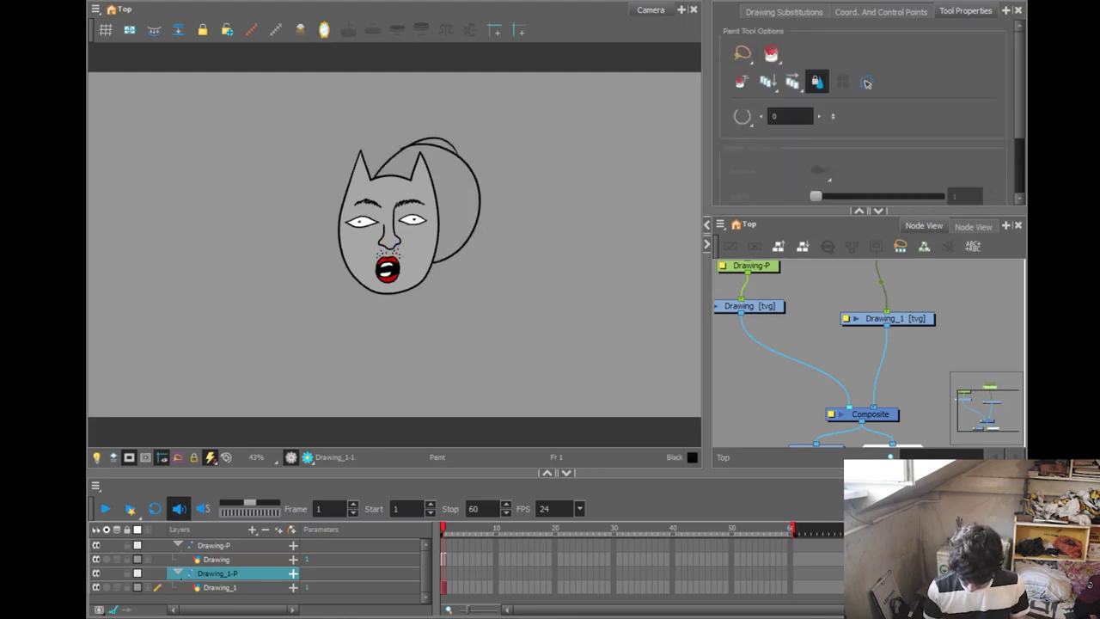
pyautogui.click(458, 205)
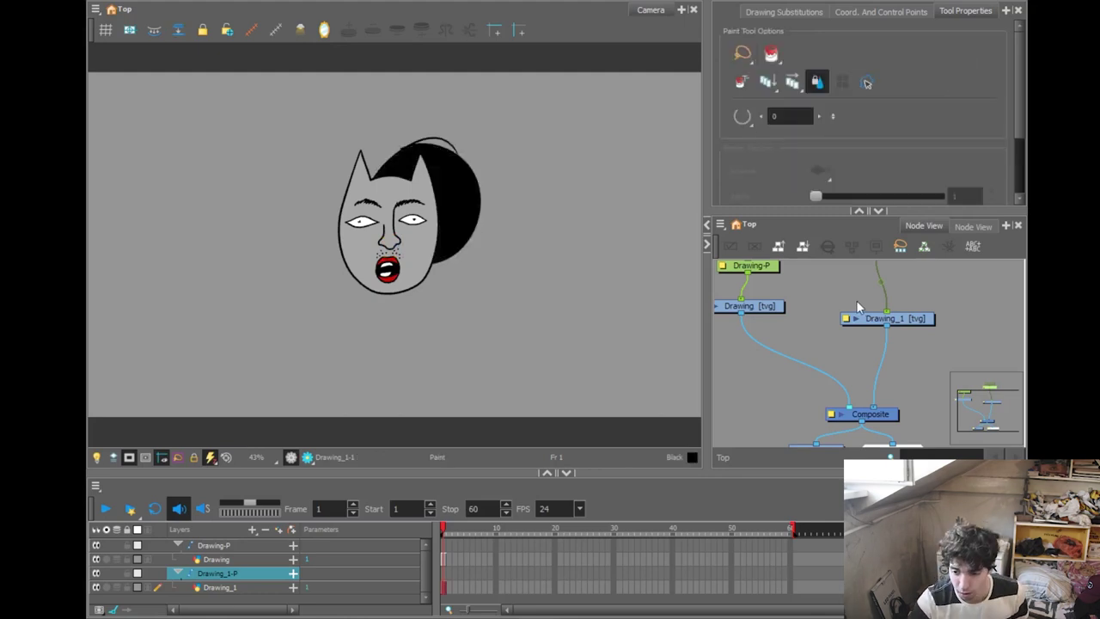
# Step: Spread the two drawing nodes further apart above the Composite node and select the face's Drawing node
pyautogui.scroll(2, 885, 361)
pyautogui.click(889, 361)
pyautogui.moveTo(885, 361)
pyautogui.mouseDown()
pyautogui.moveTo(886, 344)
pyautogui.moveTo(865, 354)
pyautogui.moveTo(923, 346)
pyautogui.mouseUp()
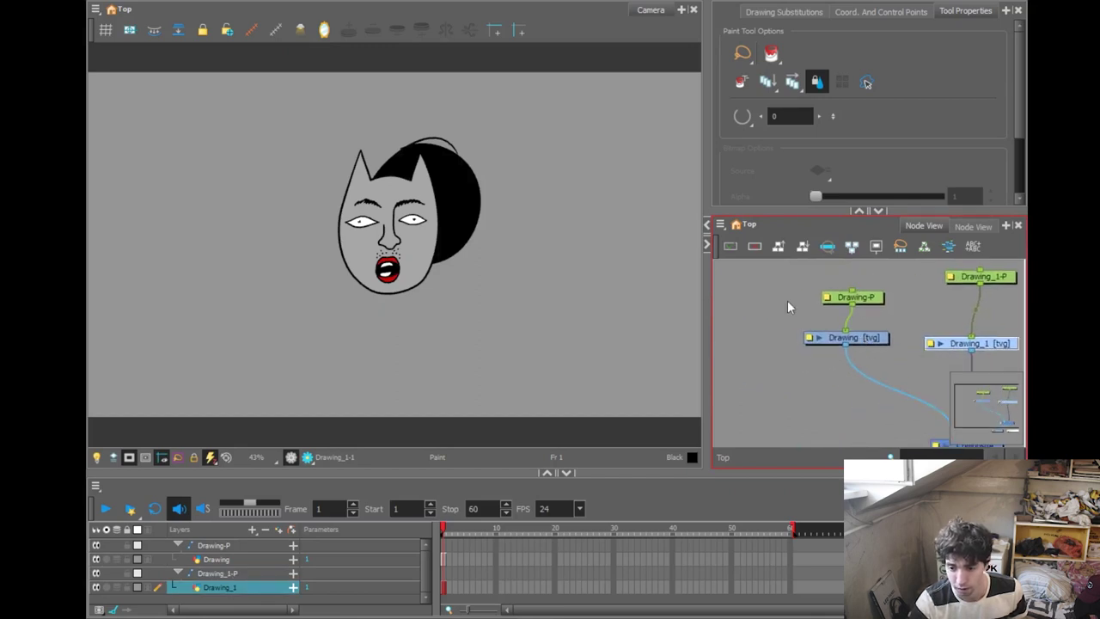
pyautogui.moveTo(878, 339); pyautogui.dragTo(858, 344)
pyautogui.click(858, 344)
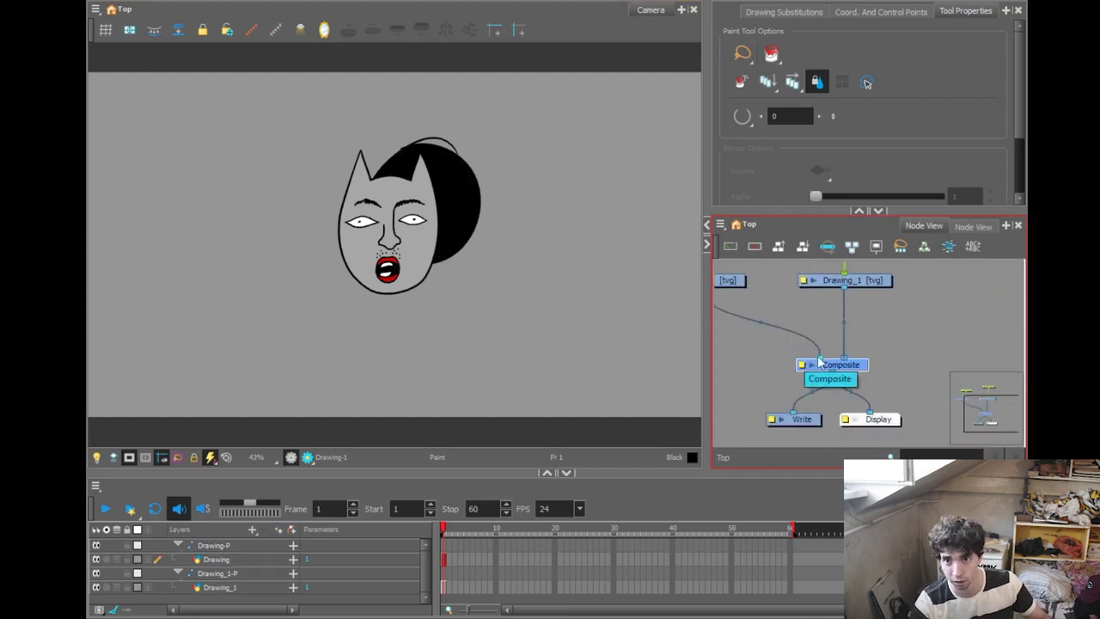
# Step: Try putting the hair in front of the face by swapping the two Composite inputs, and swap them back
pyautogui.moveTo(846, 359); pyautogui.dragTo(822, 362)
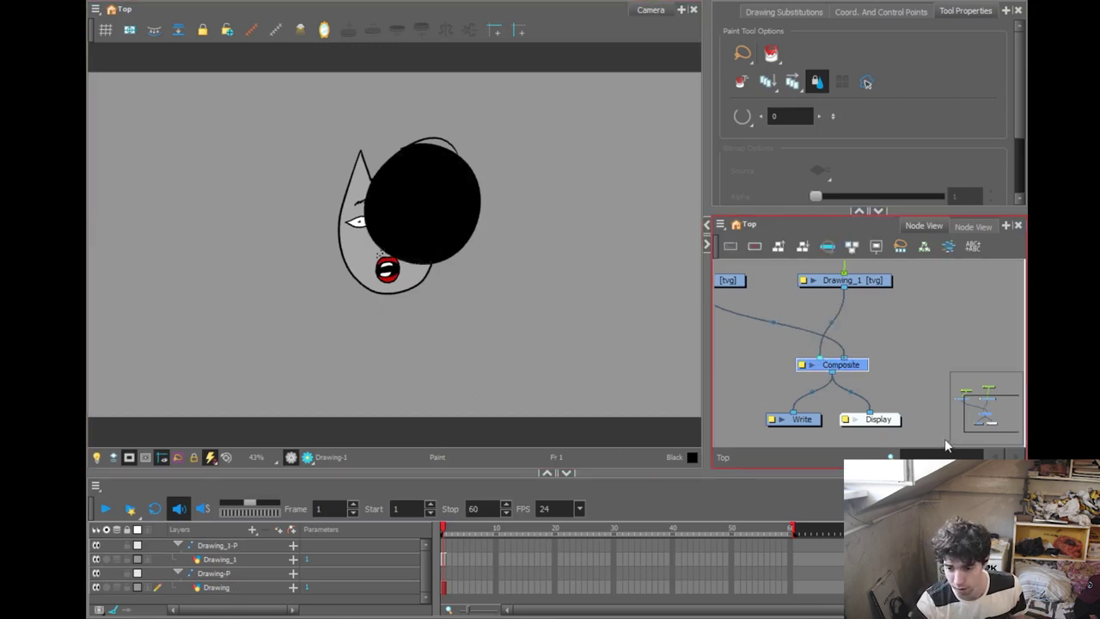
pyautogui.moveTo(825, 363); pyautogui.dragTo(850, 361)
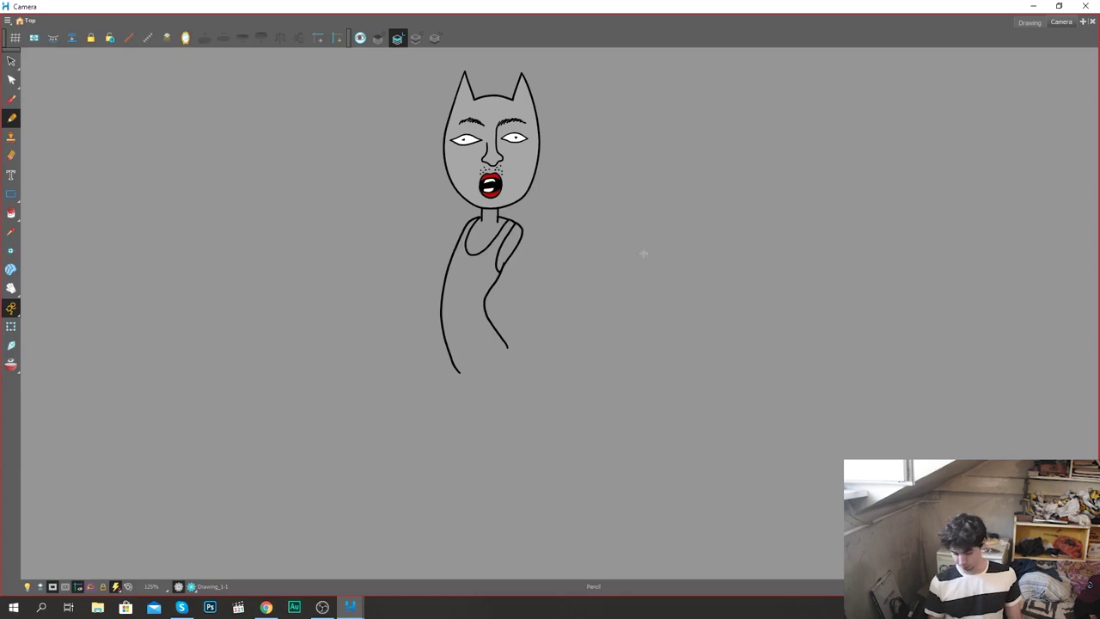
# Step: Draw the body below the head with the Pencil on the second layer: sleeveless belted dress, two legs and pointed shoes
pyautogui.scroll(3, 602, 258)
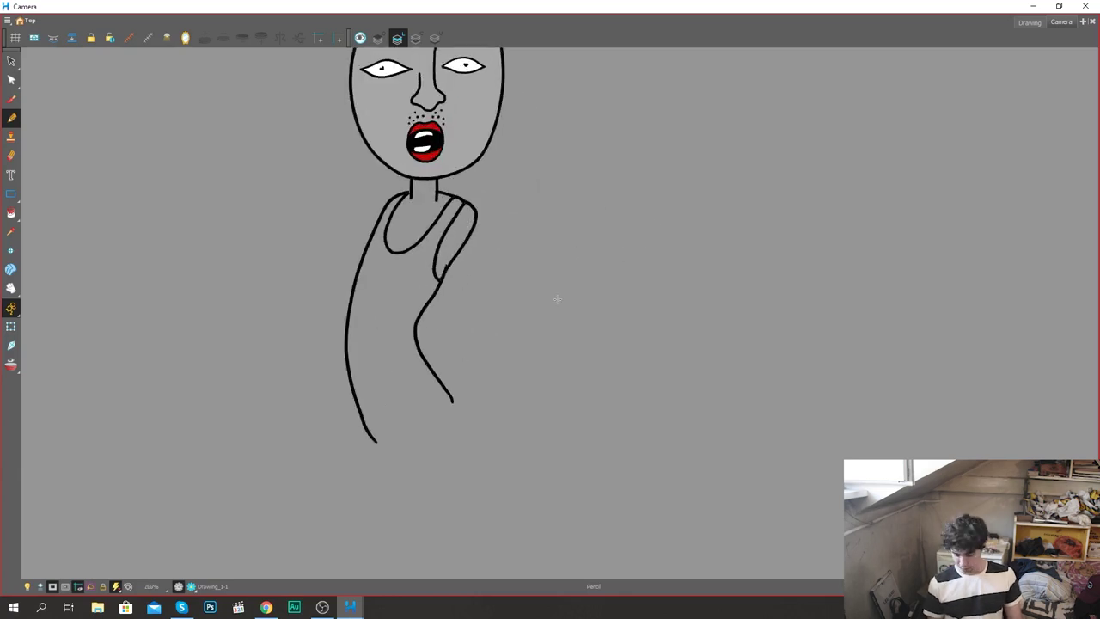
pyautogui.scroll(-3, 514, 314)
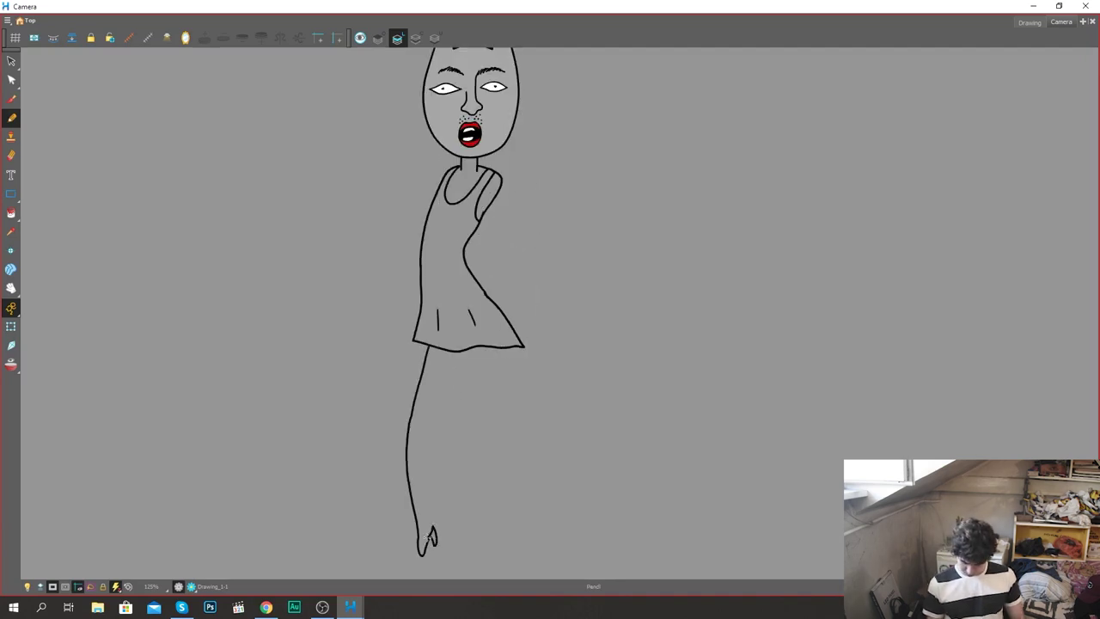
pyautogui.hotkey('ctrl', 'z')
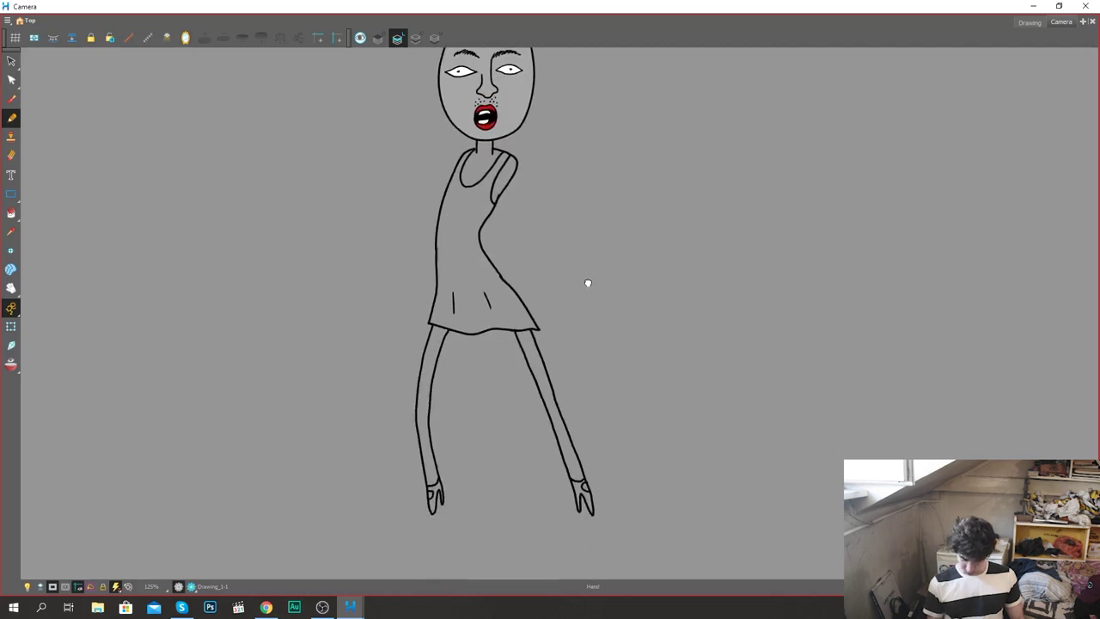
pyautogui.moveTo(587, 284)
pyautogui.mouseDown()
pyautogui.moveTo(586, 329)
pyautogui.moveTo(600, 272)
pyautogui.mouseUp()
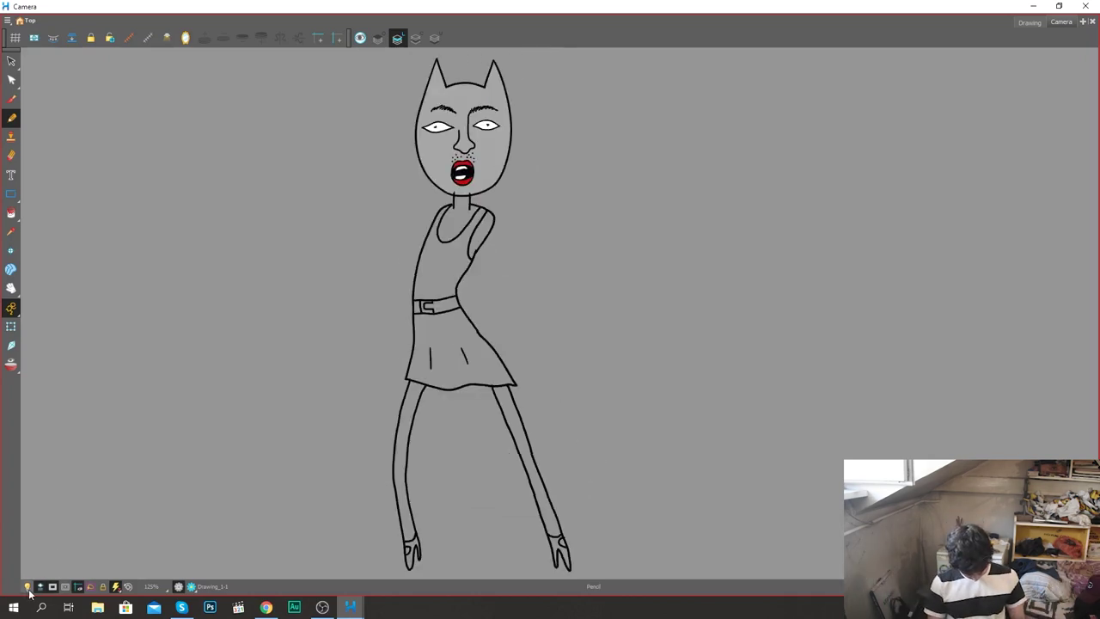
# Step: Turn on the light table and close the neck with a rounded top behind the chin
pyautogui.click(40, 586)
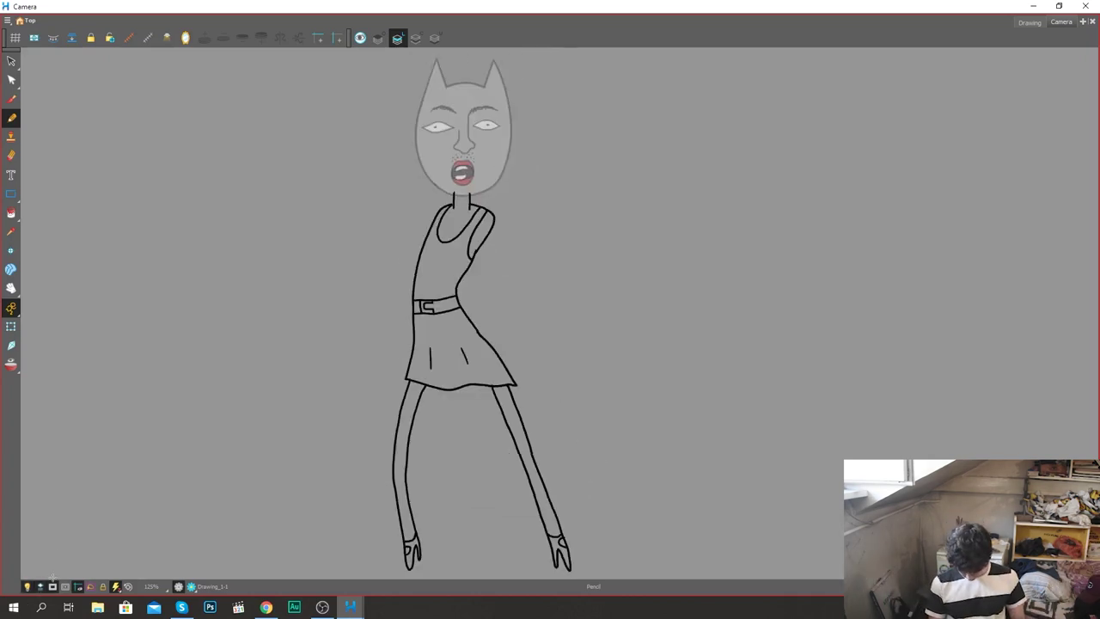
pyautogui.scroll(3, 467, 177)
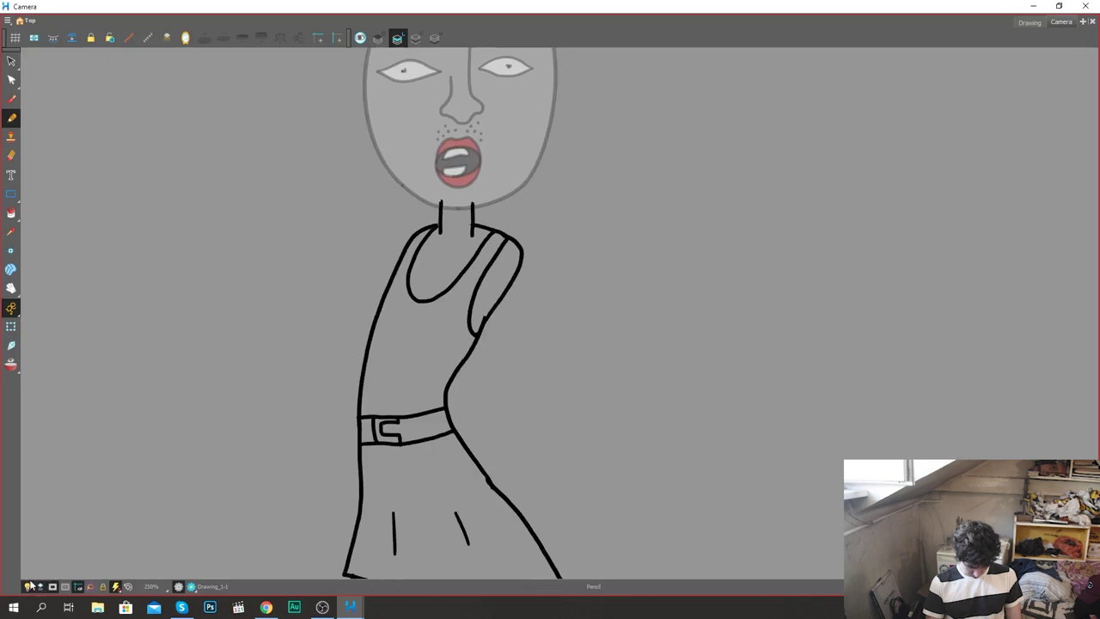
pyautogui.moveTo(569, 220); pyautogui.dragTo(582, 308)
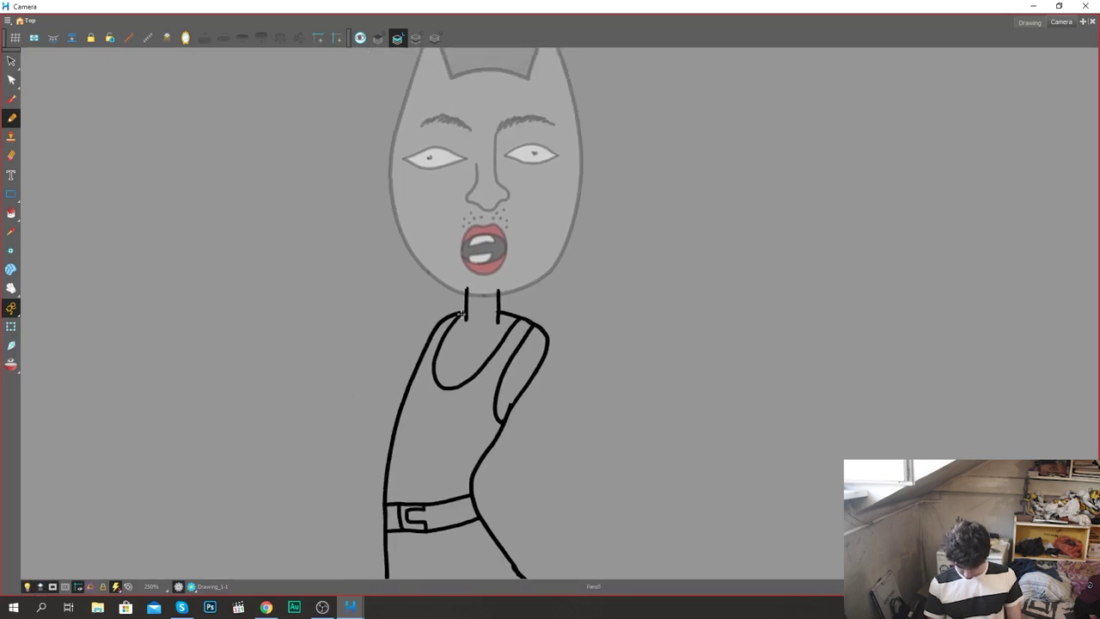
pyautogui.moveTo(466, 292); pyautogui.dragTo(484, 274)
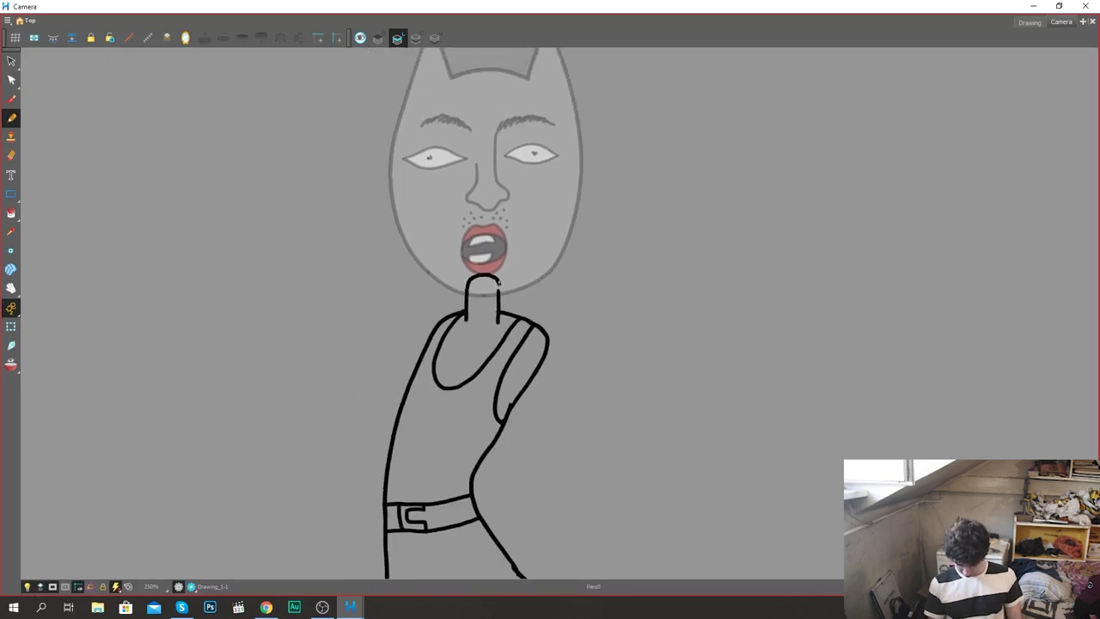
# Step: Add a third drawing layer and draw a long wavy arm with a small hand extending sideways from the shoulder
pyautogui.scroll(-4, 550, 198)
pyautogui.hotkey('ctrl', 'r')
pyautogui.scroll(2, 616, 275)
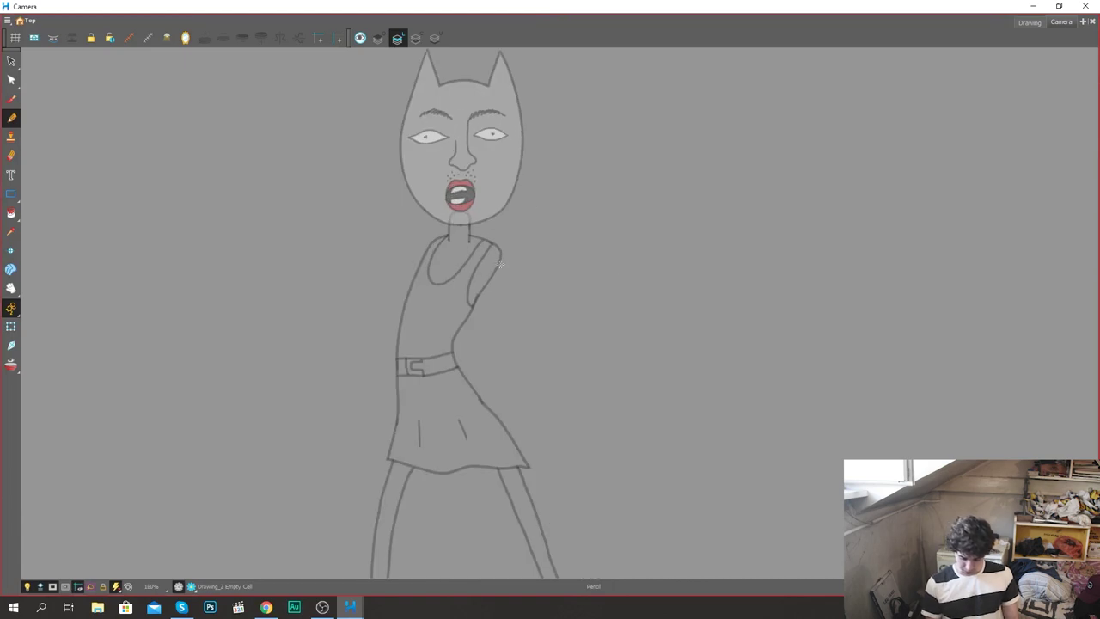
pyautogui.moveTo(491, 280); pyautogui.dragTo(618, 255)
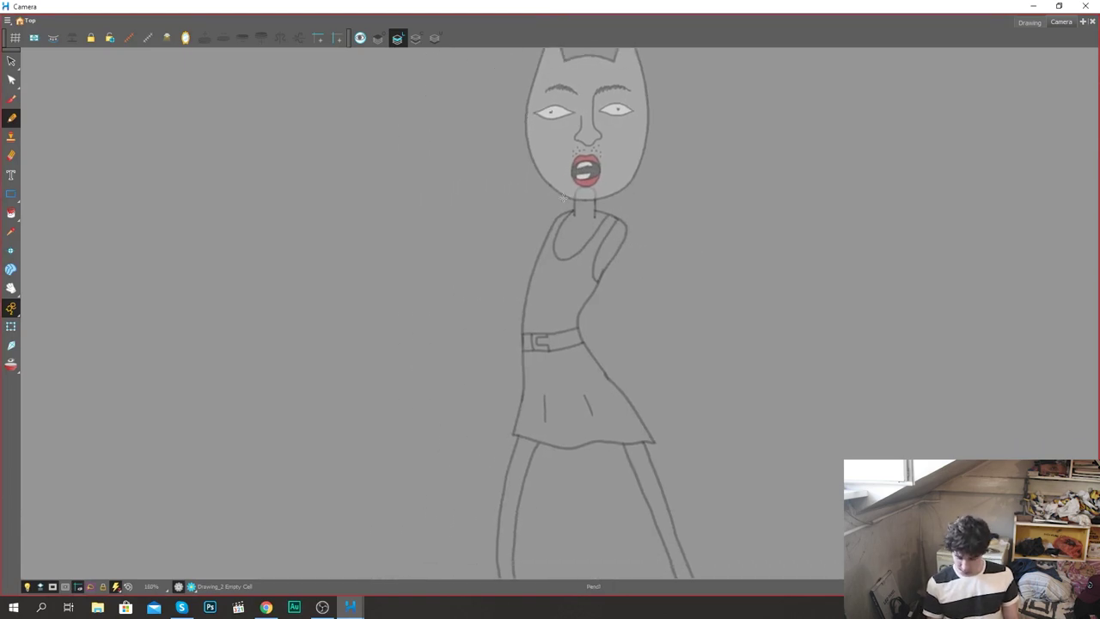
pyautogui.moveTo(622, 329)
pyautogui.mouseDown()
pyautogui.moveTo(662, 280)
pyautogui.moveTo(650, 229)
pyautogui.moveTo(577, 362)
pyautogui.mouseUp()
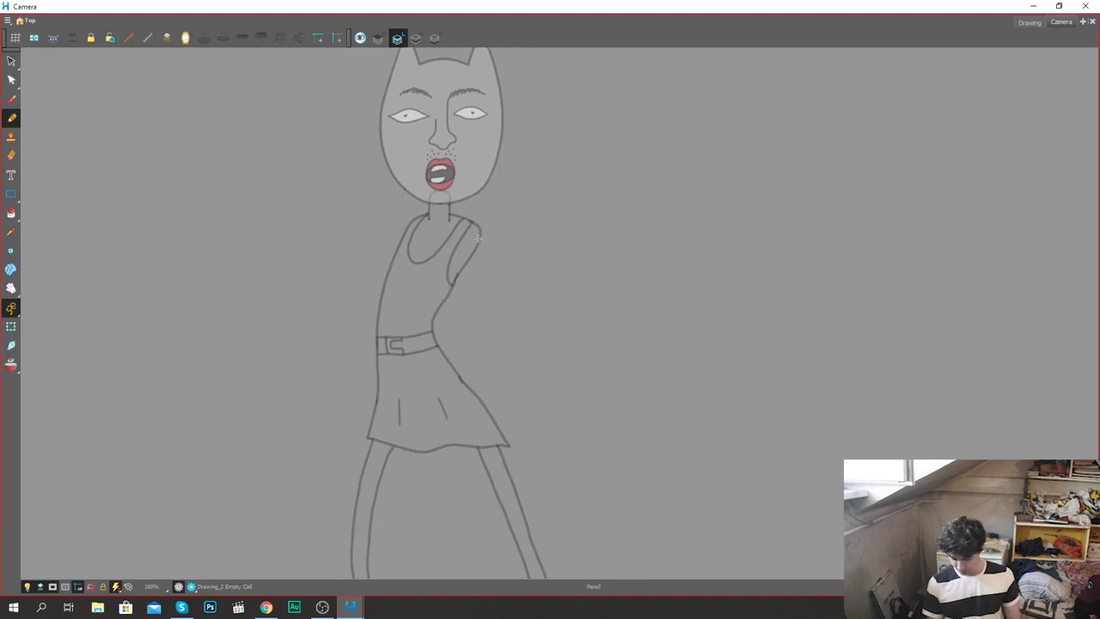
pyautogui.moveTo(474, 224)
pyautogui.mouseDown()
pyautogui.moveTo(526, 260)
pyautogui.moveTo(658, 264)
pyautogui.moveTo(768, 306)
pyautogui.mouseUp()
pyautogui.hotkey('ctrl', 'z')
pyautogui.moveTo(471, 223)
pyautogui.mouseDown()
pyautogui.moveTo(522, 229)
pyautogui.moveTo(546, 248)
pyautogui.moveTo(658, 256)
pyautogui.mouseUp()
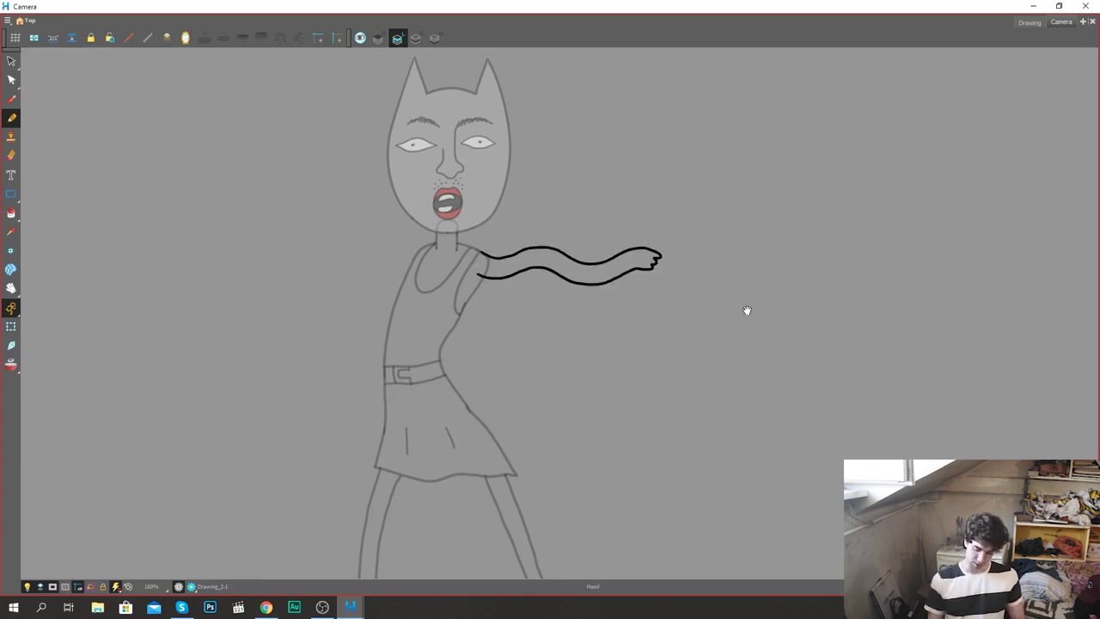
pyautogui.moveTo(747, 309)
pyautogui.mouseDown()
pyautogui.moveTo(823, 192)
pyautogui.moveTo(785, 361)
pyautogui.mouseUp()
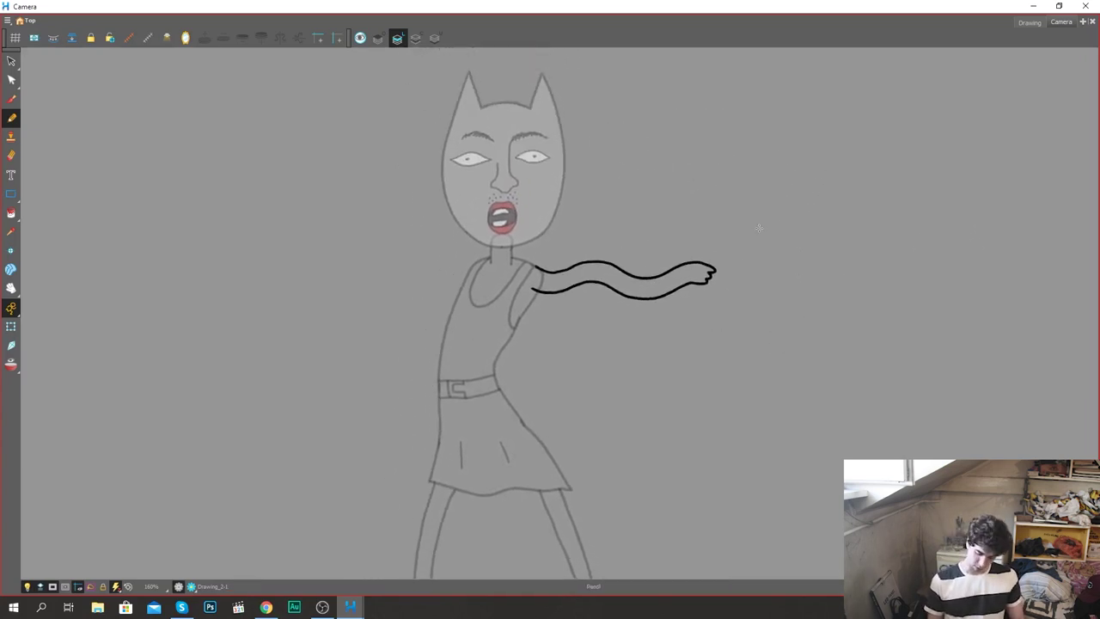
pyautogui.moveTo(589, 286); pyautogui.dragTo(817, 311)
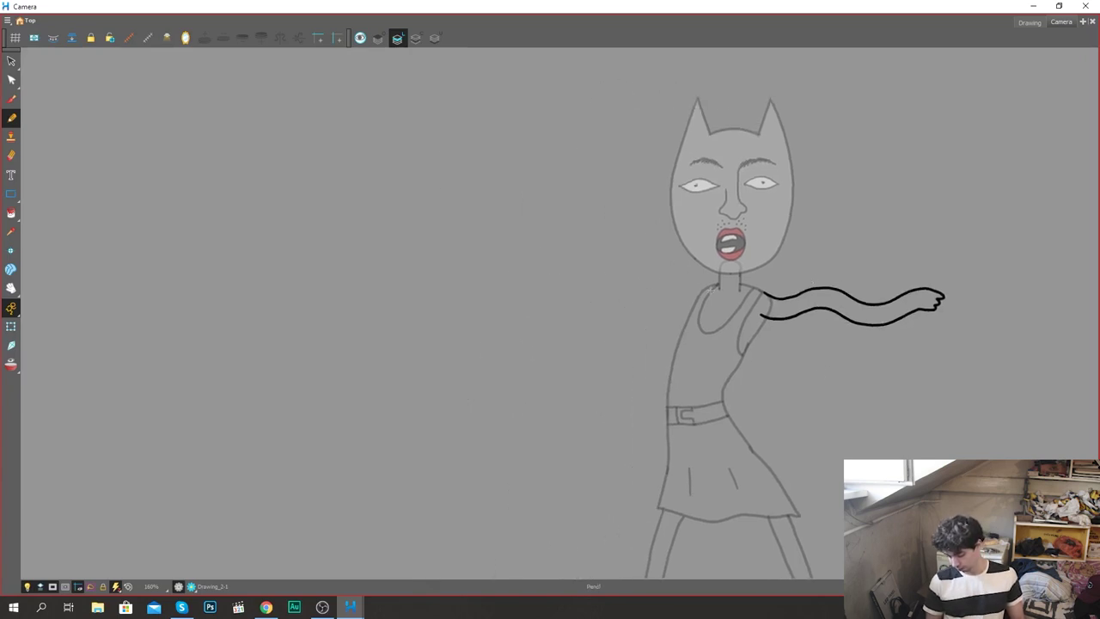
pyautogui.moveTo(705, 347); pyautogui.dragTo(554, 365)
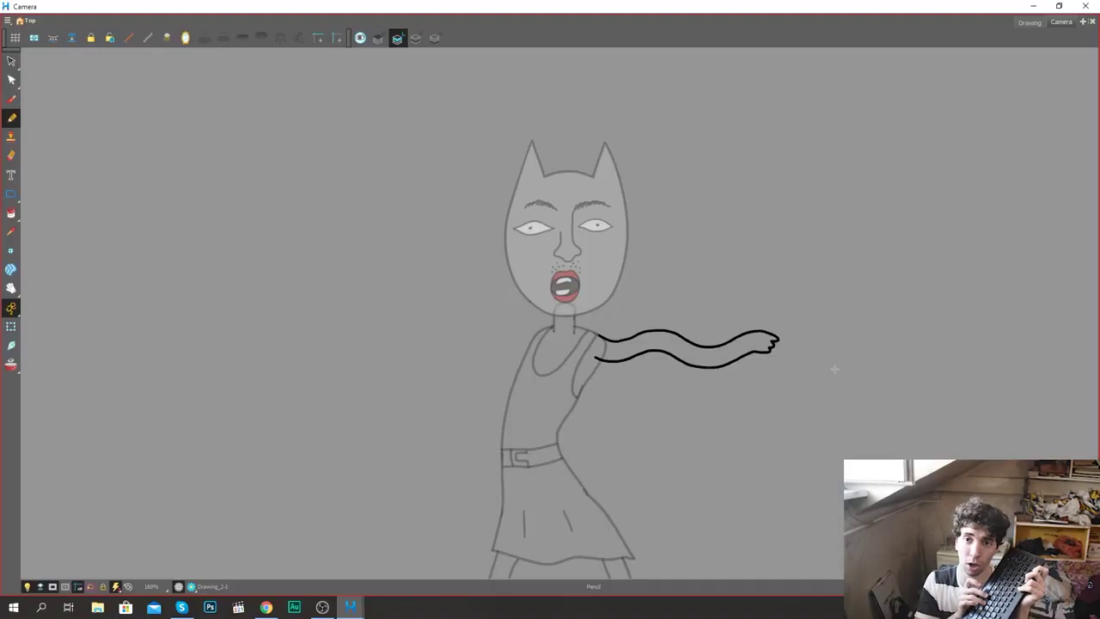
pyautogui.press('.')
pyautogui.press(',')
pyautogui.press('.')
pyautogui.press(',')
pyautogui.press('.')
pyautogui.press(',')
pyautogui.press('.')
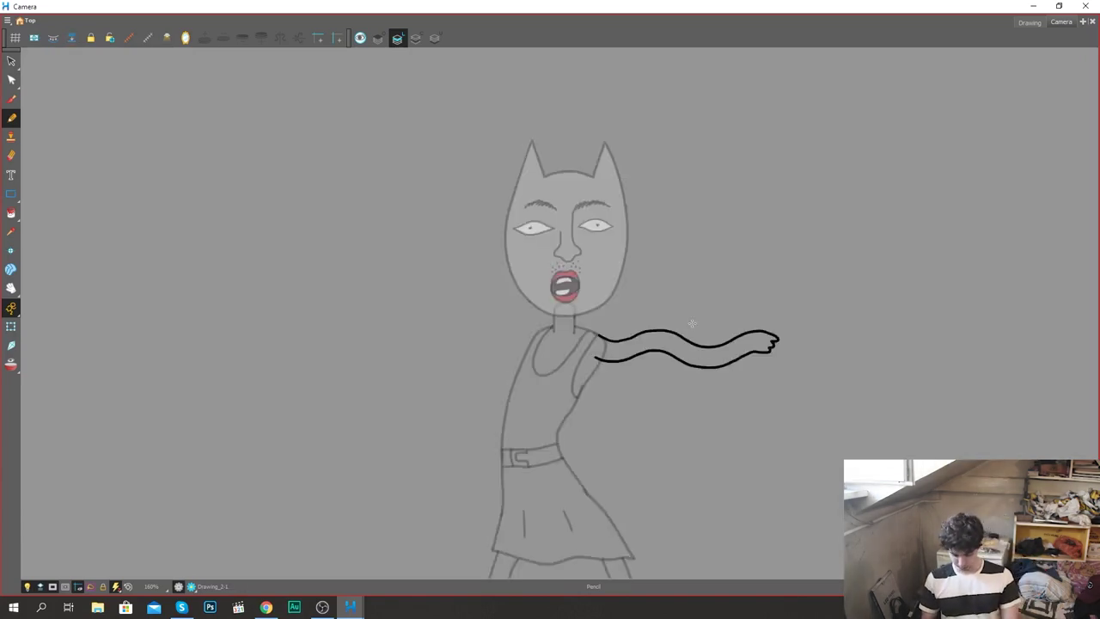
# Step: Turn on the onion skin and draw a second arm pose with the opposite wave on another frame
pyautogui.press('.')
pyautogui.click(11, 365)
pyautogui.press('space')
pyautogui.moveTo(836, 351); pyautogui.dragTo(695, 273)
pyautogui.scroll(2, 648, 290)
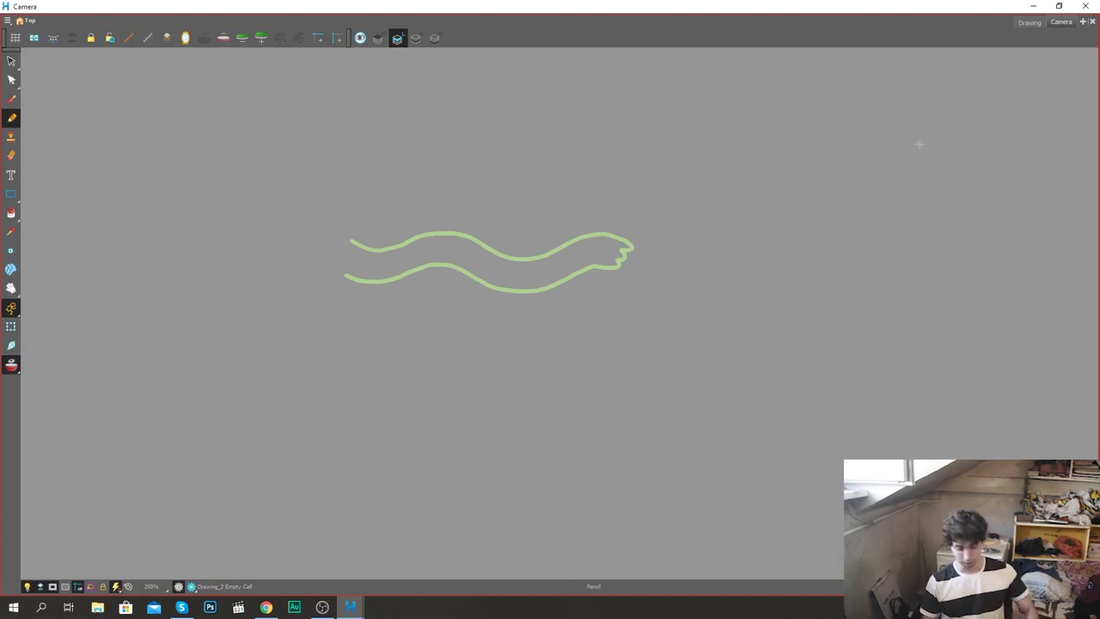
pyautogui.hotkey('ctrl', 'alt')
pyautogui.moveTo(849, 258); pyautogui.dragTo(851, 211)
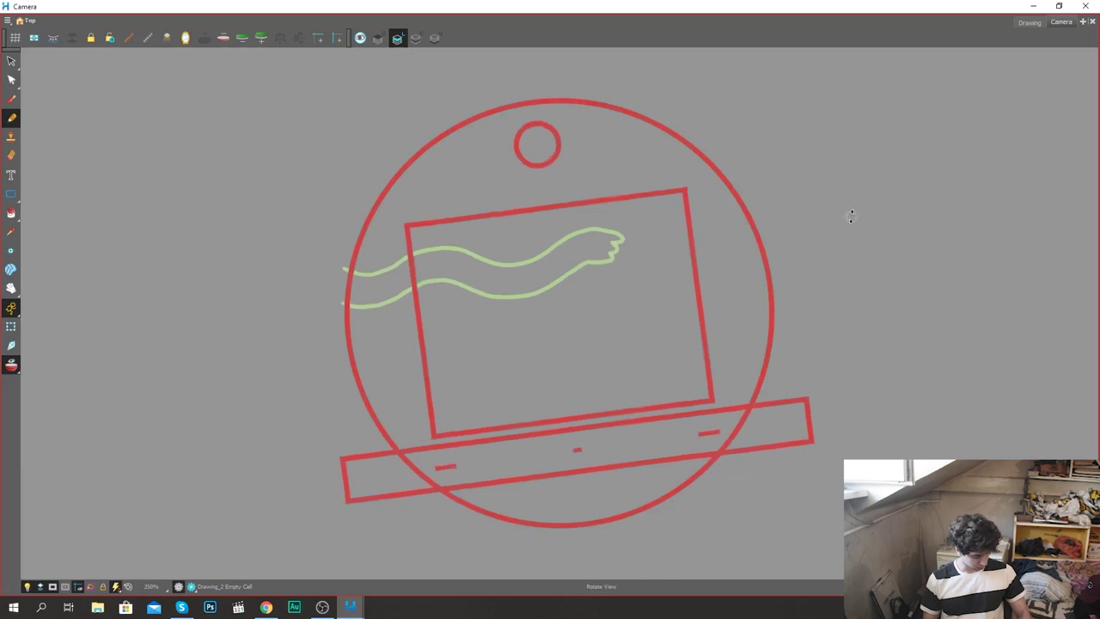
pyautogui.hotkey('ctrl', 'alt')
pyautogui.moveTo(807, 269)
pyautogui.mouseDown()
pyautogui.moveTo(717, 54)
pyautogui.moveTo(791, 249)
pyautogui.moveTo(871, 147)
pyautogui.moveTo(850, 101)
pyautogui.moveTo(710, 39)
pyautogui.moveTo(344, 430)
pyautogui.moveTo(773, 404)
pyautogui.moveTo(783, 121)
pyautogui.mouseUp()
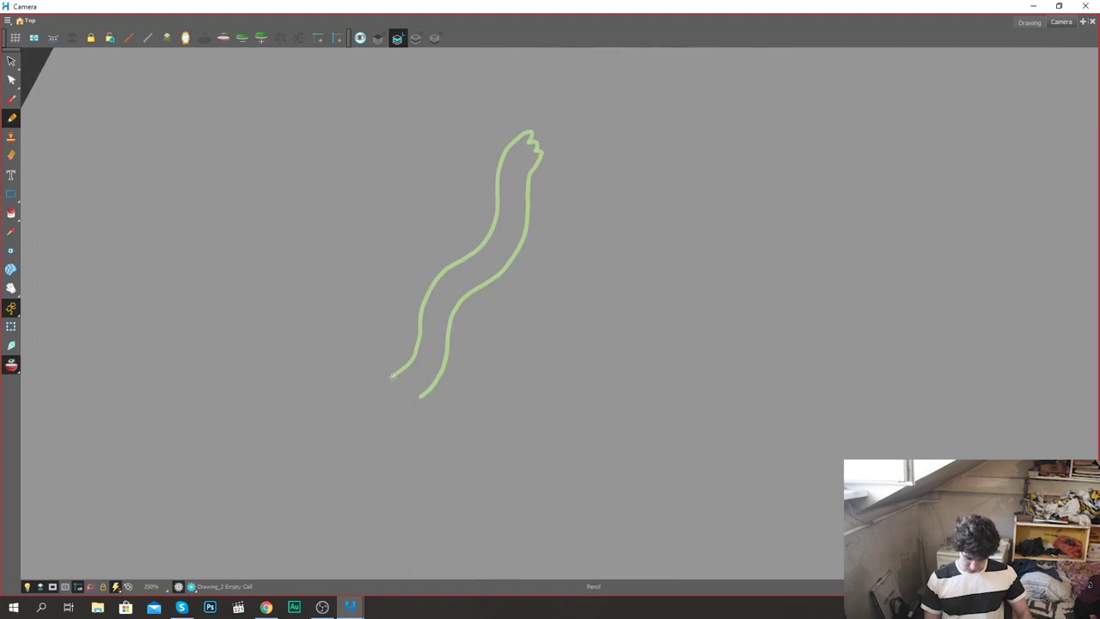
pyautogui.moveTo(392, 371)
pyautogui.mouseDown()
pyautogui.moveTo(415, 323)
pyautogui.moveTo(461, 280)
pyautogui.moveTo(475, 214)
pyautogui.moveTo(557, 158)
pyautogui.moveTo(579, 163)
pyautogui.moveTo(553, 201)
pyautogui.moveTo(499, 229)
pyautogui.moveTo(477, 310)
pyautogui.moveTo(421, 361)
pyautogui.mouseUp()
pyautogui.moveTo(419, 386); pyautogui.dragTo(419, 397)
pyautogui.moveTo(730, 267)
pyautogui.mouseDown()
pyautogui.moveTo(720, 402)
pyautogui.moveTo(660, 459)
pyautogui.mouseUp()
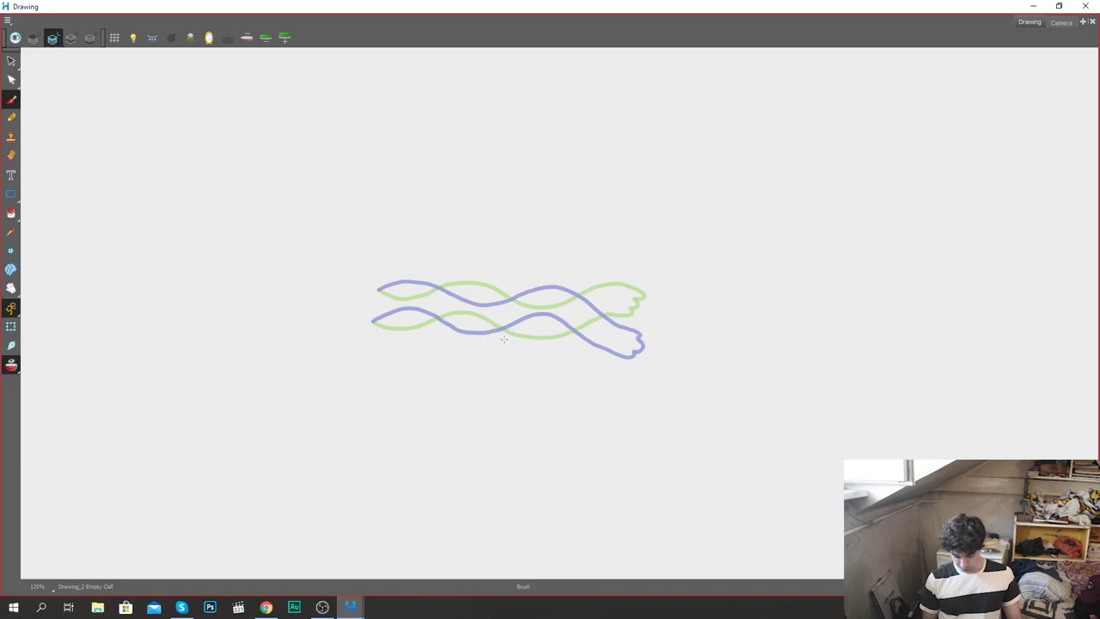
pyautogui.scroll(4, 427, 318)
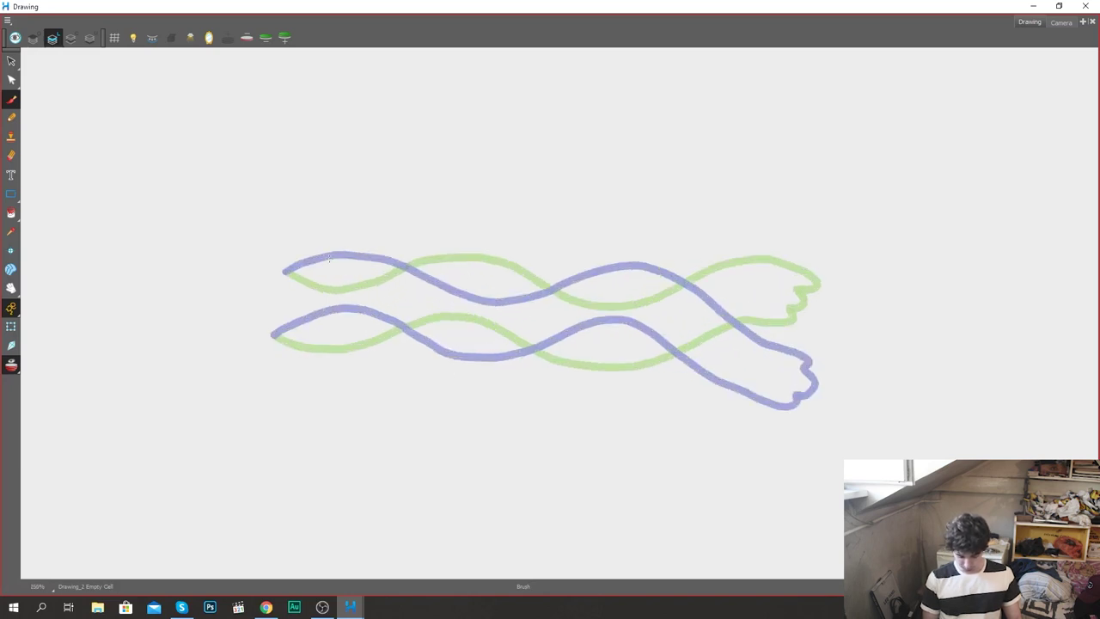
pyautogui.moveTo(319, 260)
pyautogui.mouseDown()
pyautogui.moveTo(349, 255)
pyautogui.moveTo(531, 291)
pyautogui.moveTo(647, 274)
pyautogui.moveTo(737, 324)
pyautogui.mouseUp()
pyautogui.hotkey('ctrl', 'z')
pyautogui.moveTo(767, 260)
pyautogui.mouseDown()
pyautogui.moveTo(657, 299)
pyautogui.moveTo(393, 265)
pyautogui.moveTo(297, 301)
pyautogui.mouseUp()
pyautogui.hotkey('ctrl', 'z')
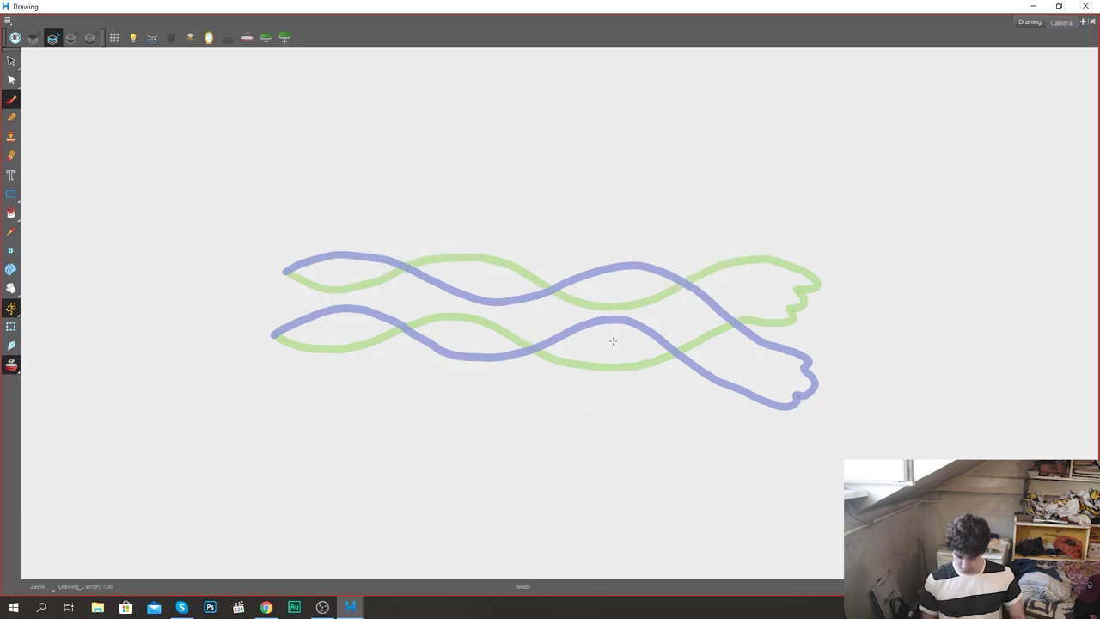
# Step: Draw long practice Brush strokes across the arms on the blank frame and an in-between upper arm line between the two poses
pyautogui.moveTo(789, 338)
pyautogui.mouseDown()
pyautogui.moveTo(378, 351)
pyautogui.moveTo(739, 350)
pyautogui.moveTo(293, 347)
pyautogui.moveTo(778, 365)
pyautogui.moveTo(278, 381)
pyautogui.mouseUp()
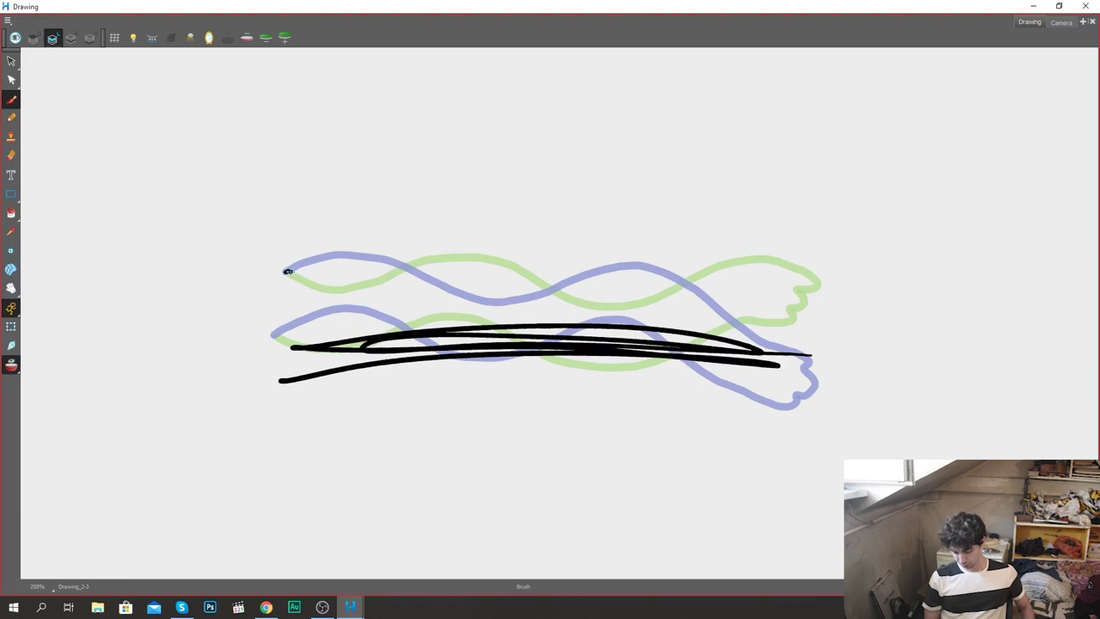
pyautogui.moveTo(298, 271)
pyautogui.mouseDown()
pyautogui.moveTo(520, 287)
pyautogui.moveTo(686, 283)
pyautogui.moveTo(807, 314)
pyautogui.mouseUp()
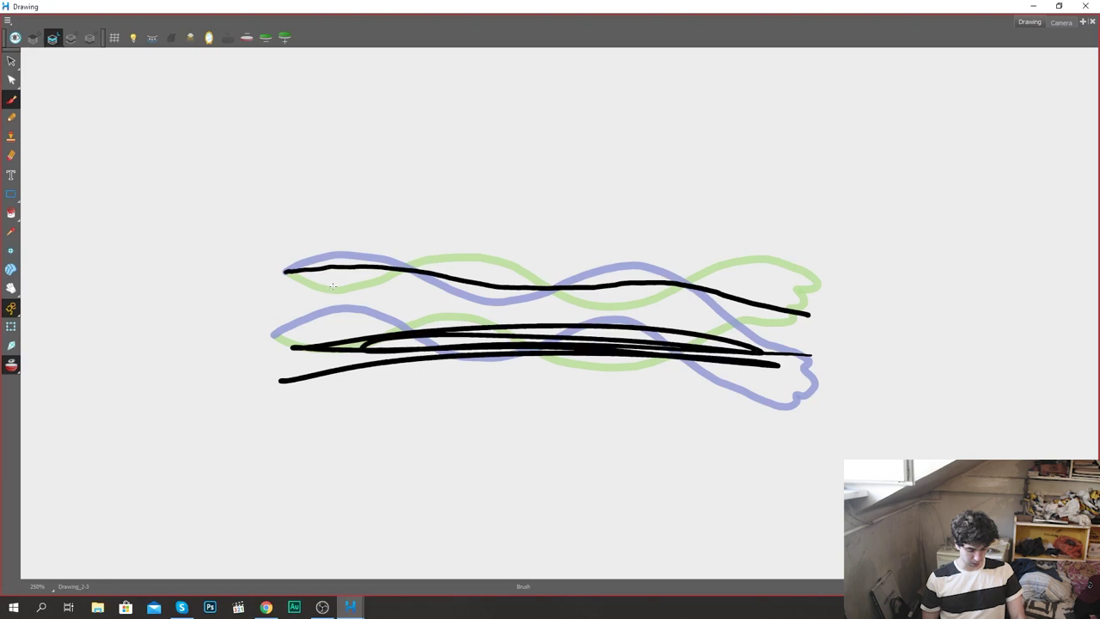
# Step: Flip back and forth between neighbouring drawings and frames, with the onion skin on and off, to check the arm's motion
pyautogui.press('g')
pyautogui.press('f')
pyautogui.press('f')
pyautogui.press('g')
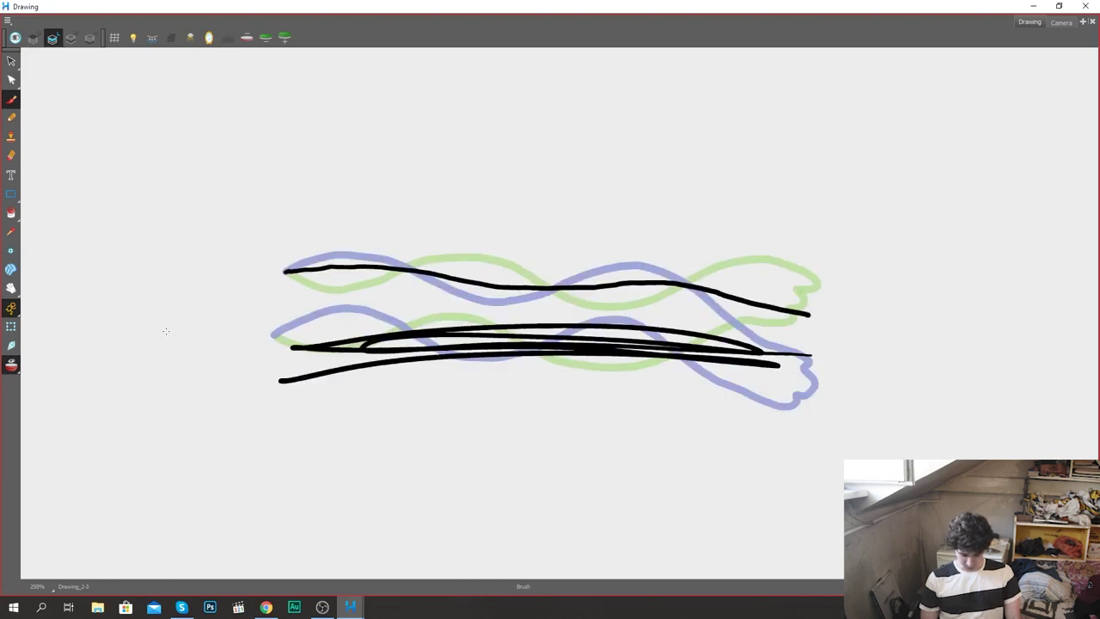
pyautogui.click(12, 365)
pyautogui.press('f')
pyautogui.press('g')
pyautogui.press('g')
pyautogui.press('f')
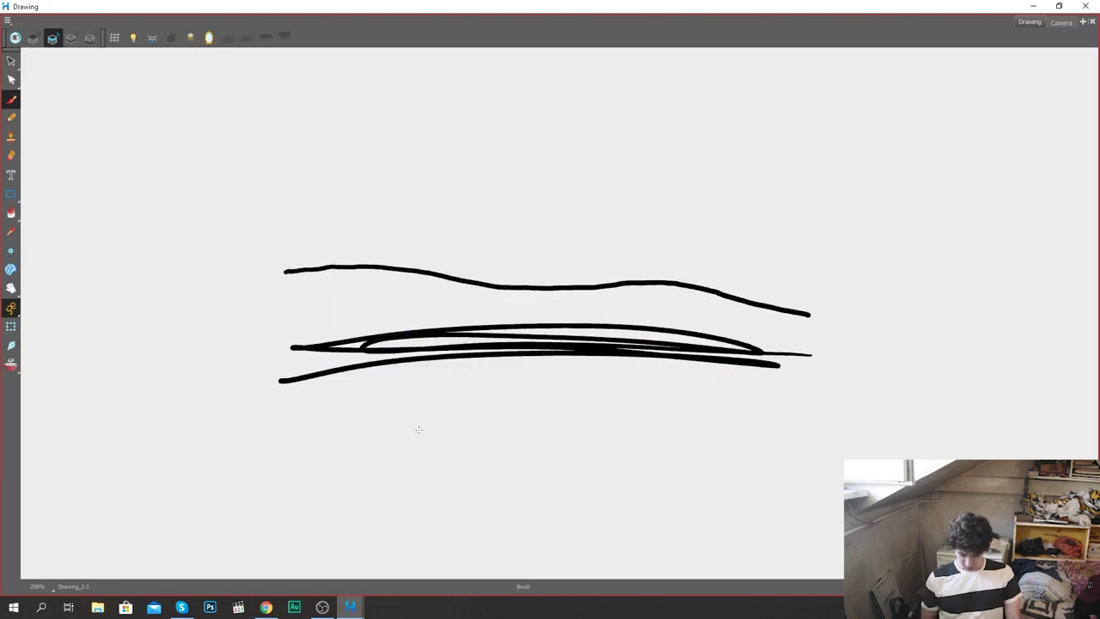
pyautogui.press('f')
pyautogui.press('.')
pyautogui.press(',')
pyautogui.press('.')
pyautogui.press(',')
pyautogui.press('.')
pyautogui.press(',')
pyautogui.press('.')
pyautogui.press(',')
pyautogui.press('.')
pyautogui.press('.')
pyautogui.press(',')
pyautogui.press(',')
pyautogui.press('.')
pyautogui.press('.')
pyautogui.press(',')
pyautogui.press('.')
pyautogui.press(',')
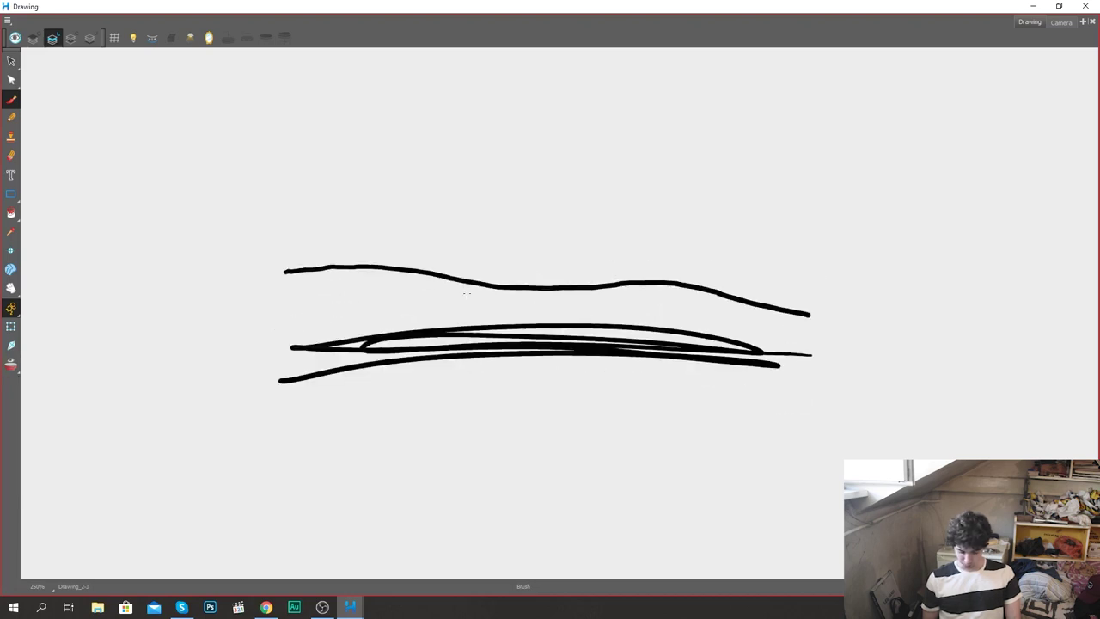
# Step: Turn the onion skin back on, try deleting the in-between upper arm line, and undo the deletion
pyautogui.click(9, 363)
pyautogui.click(11, 61)
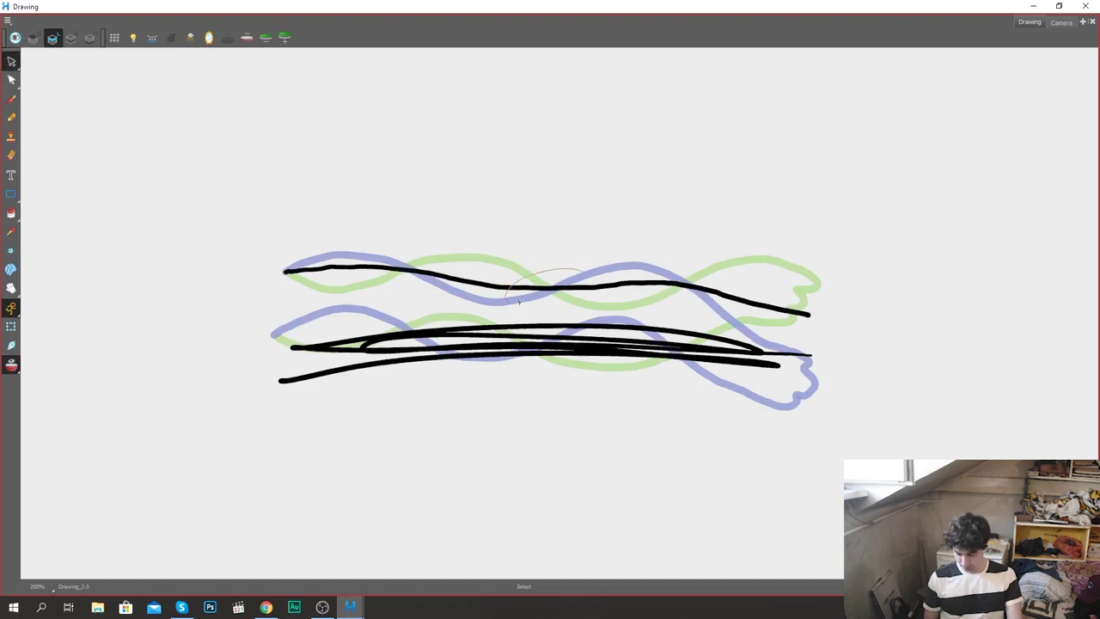
pyautogui.moveTo(507, 290); pyautogui.dragTo(607, 291)
pyautogui.press('Delete')
pyautogui.hotkey('ctrl', 'z')
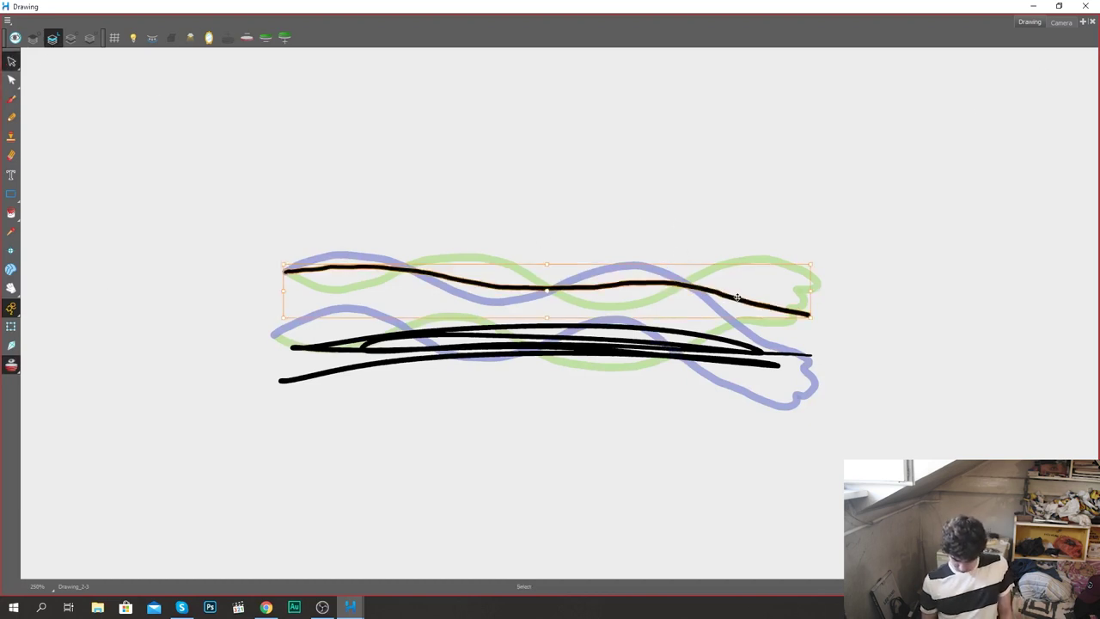
# Step: Draw two oppositely curved wavy lines with the Brush on separate blank frames and an in-between line on a third
pyautogui.press('.')
pyautogui.hotkey('alt', 'b')
pyautogui.moveTo(326, 302)
pyautogui.mouseDown()
pyautogui.moveTo(435, 290)
pyautogui.moveTo(619, 292)
pyautogui.moveTo(724, 314)
pyautogui.moveTo(877, 320)
pyautogui.mouseUp()
pyautogui.press(',')
pyautogui.moveTo(318, 289)
pyautogui.mouseDown()
pyautogui.moveTo(452, 314)
pyautogui.moveTo(628, 290)
pyautogui.moveTo(776, 317)
pyautogui.moveTo(887, 289)
pyautogui.mouseUp()
pyautogui.press(',')
pyautogui.moveTo(318, 309); pyautogui.dragTo(898, 304)
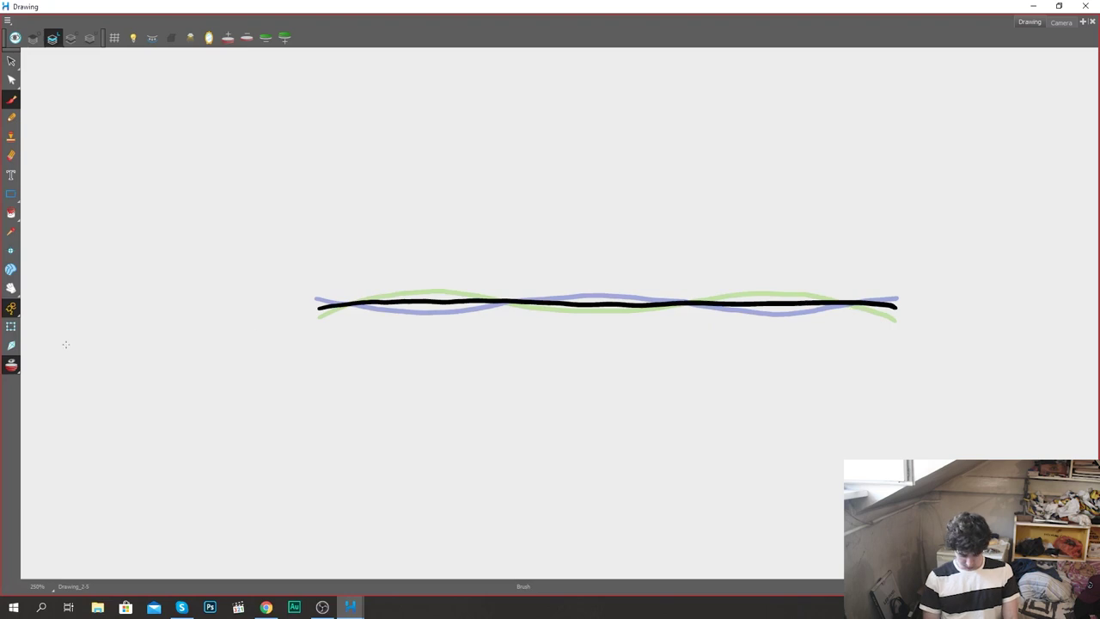
pyautogui.press('Return')
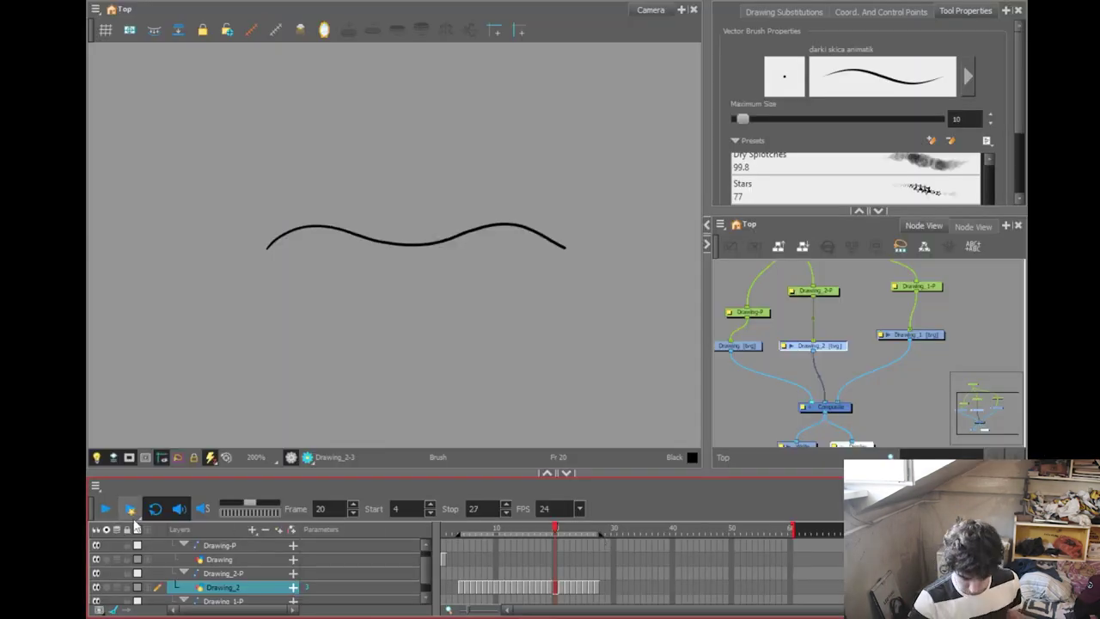
# Step: Play back the wavy-line animation and return to its opening frames
pyautogui.click(105, 510)
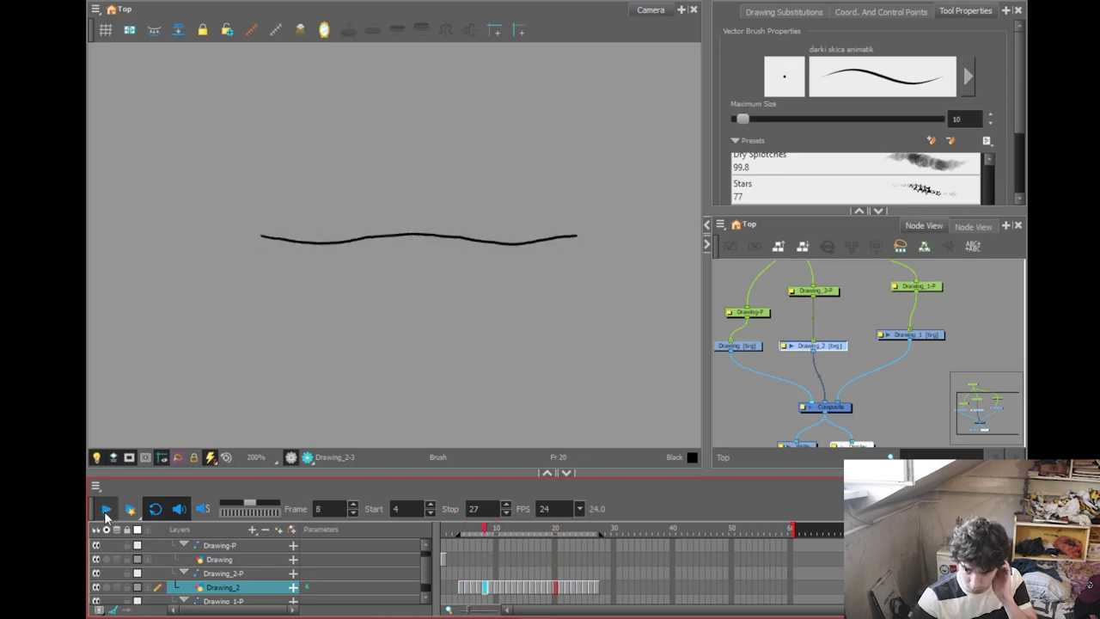
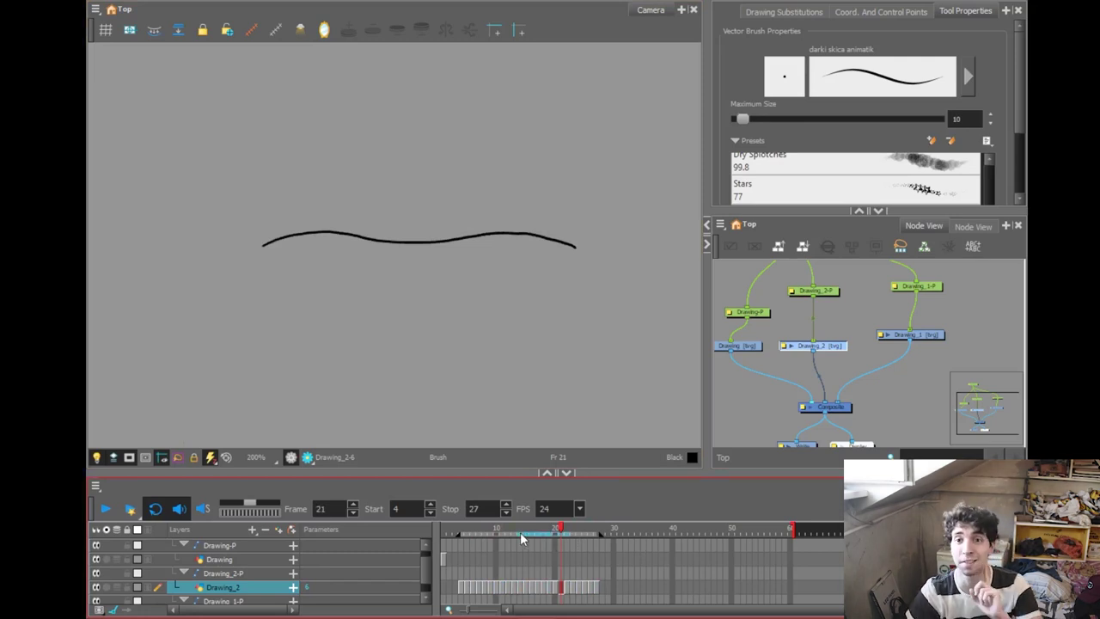
pyautogui.click(468, 534)
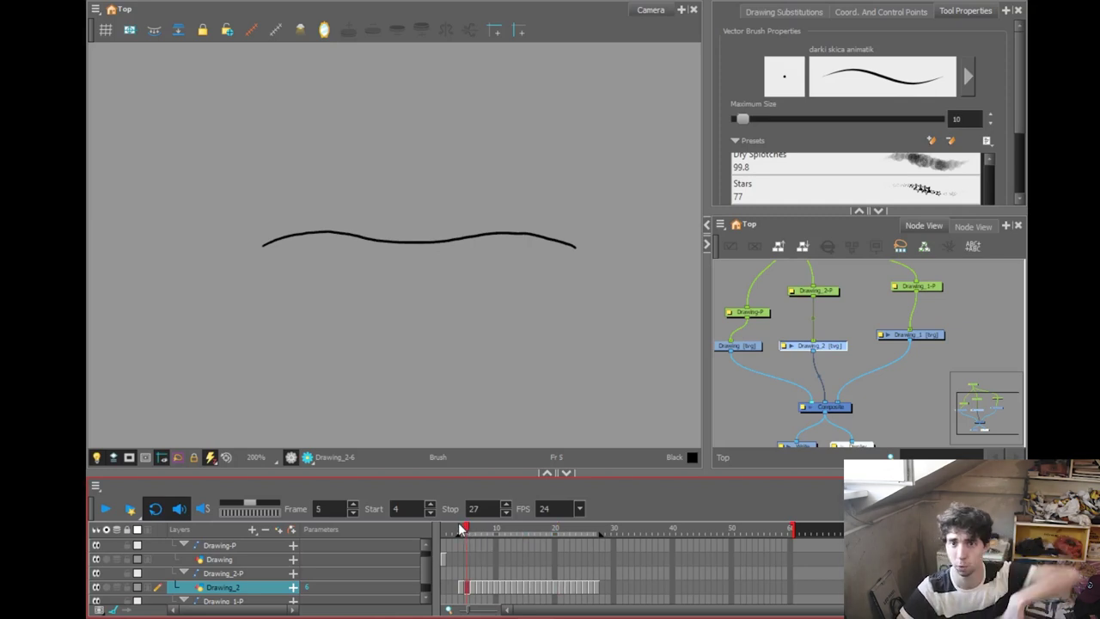
pyautogui.click(478, 587)
pyautogui.click(463, 587)
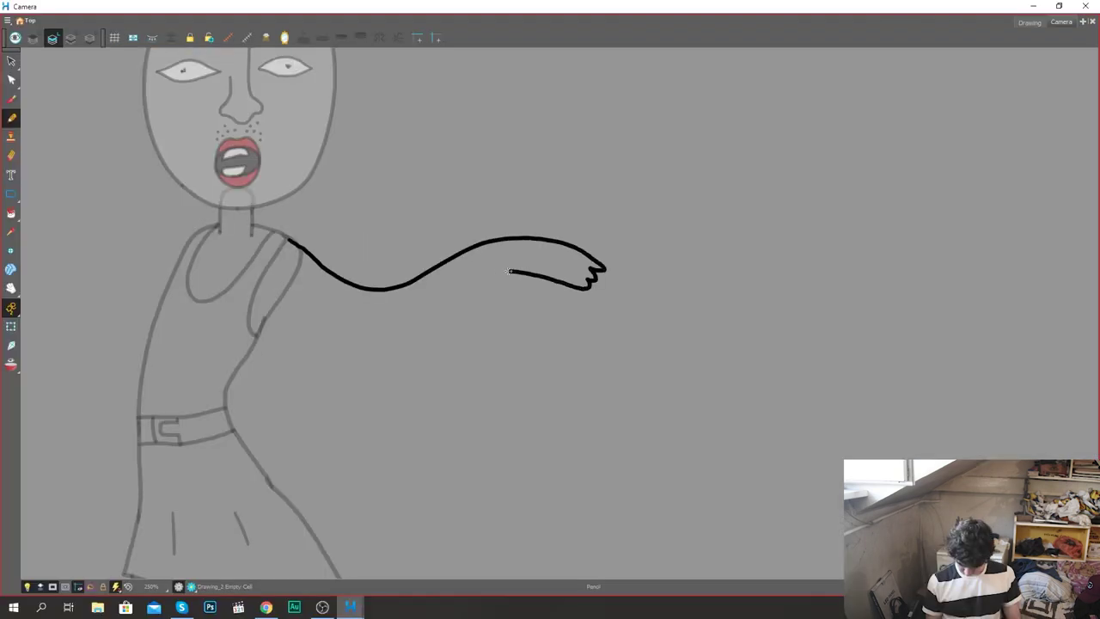
# Step: Draw the underside of the outstretched wavy arm with the Pencil and flip between the arm poses to compare them
pyautogui.moveTo(508, 271); pyautogui.dragTo(381, 324)
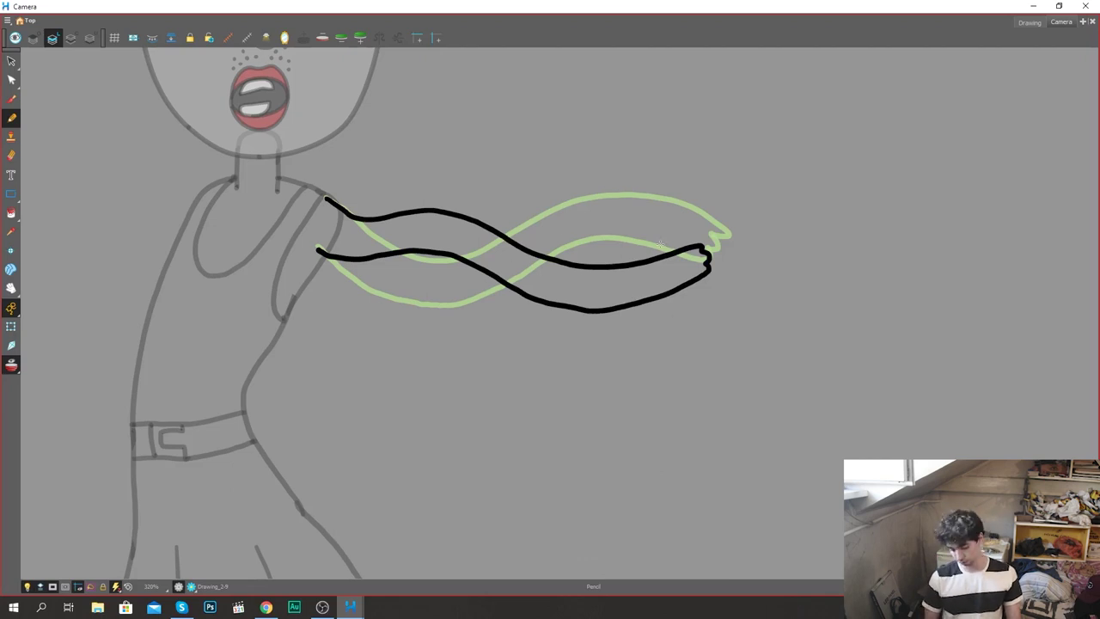
pyautogui.press('.')
pyautogui.press(',')
pyautogui.press(',')
pyautogui.press('.')
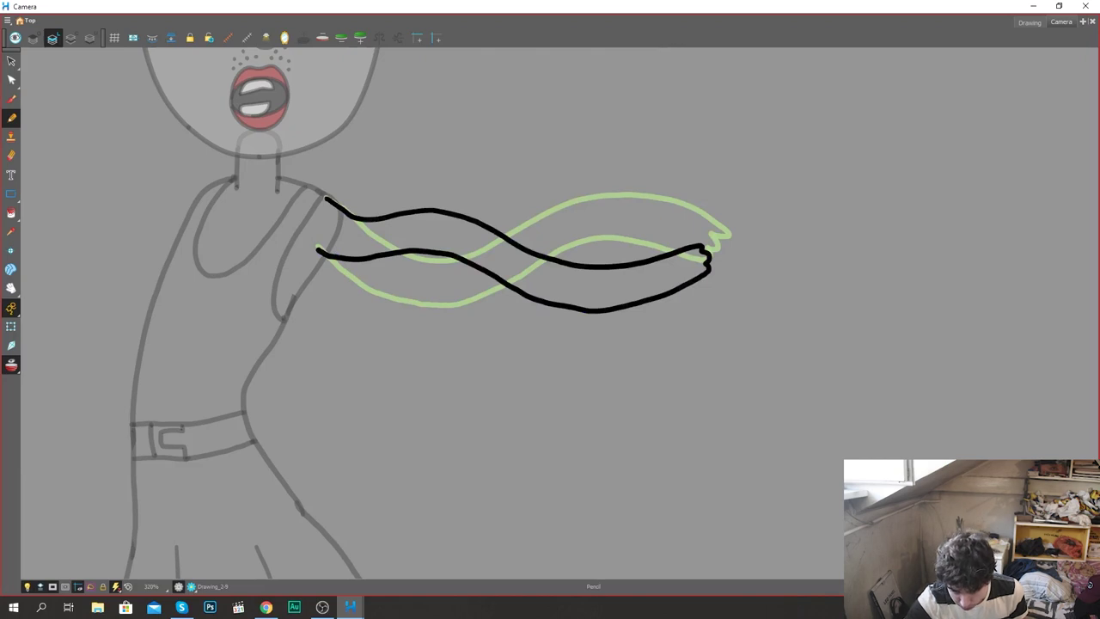
pyautogui.press('.')
pyautogui.press(',')
pyautogui.press('.')
pyautogui.press(',')
pyautogui.press('.')
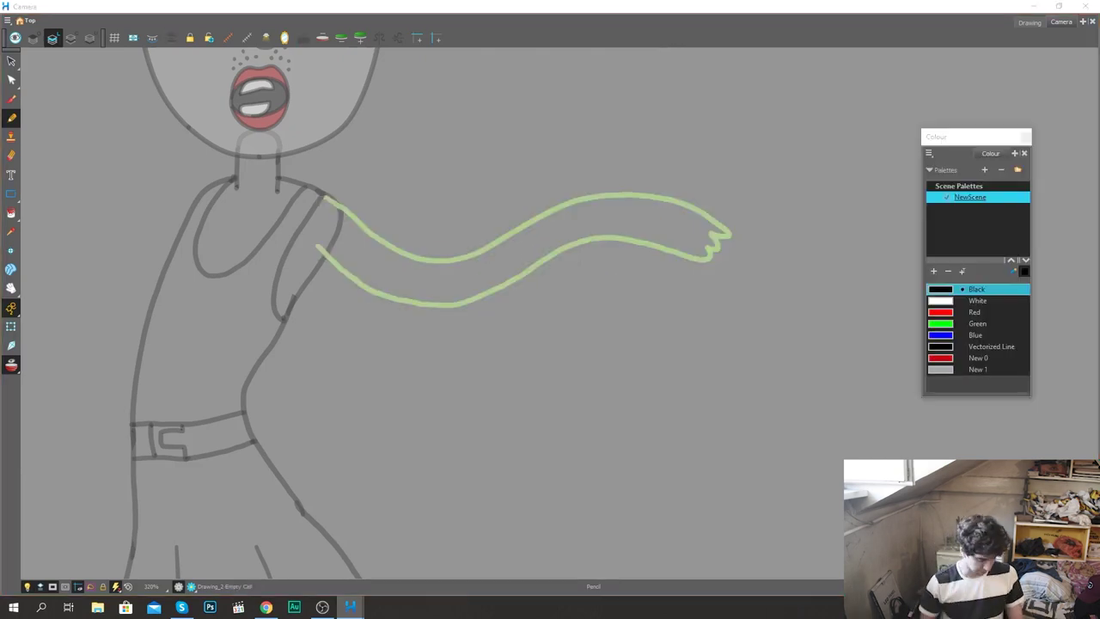
# Step: Sketch Brush guide marks at the onion-skinned arm's crest and trough and overlapping U-shaped curves showing the wave travelling towards the hand
pyautogui.hotkey('alt', 'b')
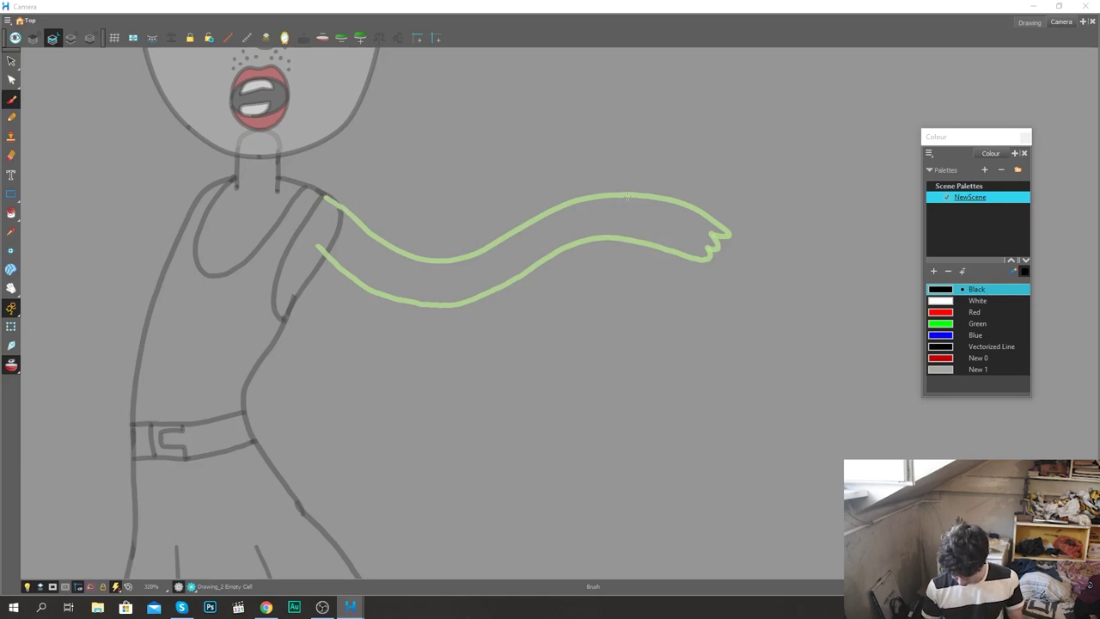
pyautogui.moveTo(606, 195); pyautogui.dragTo(635, 194)
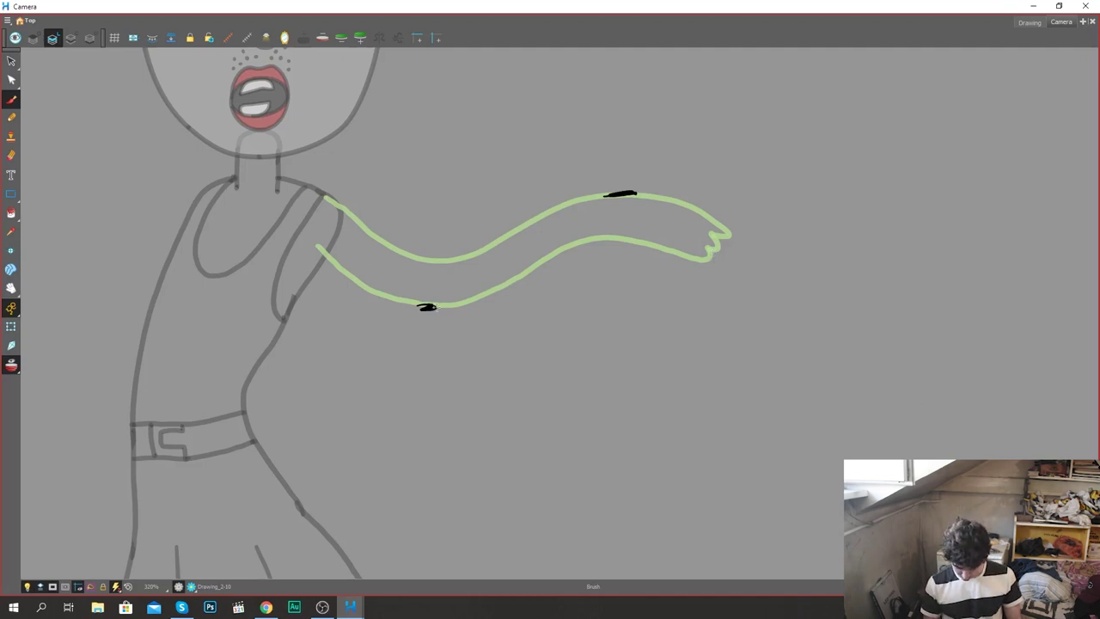
pyautogui.moveTo(434, 307); pyautogui.dragTo(495, 315)
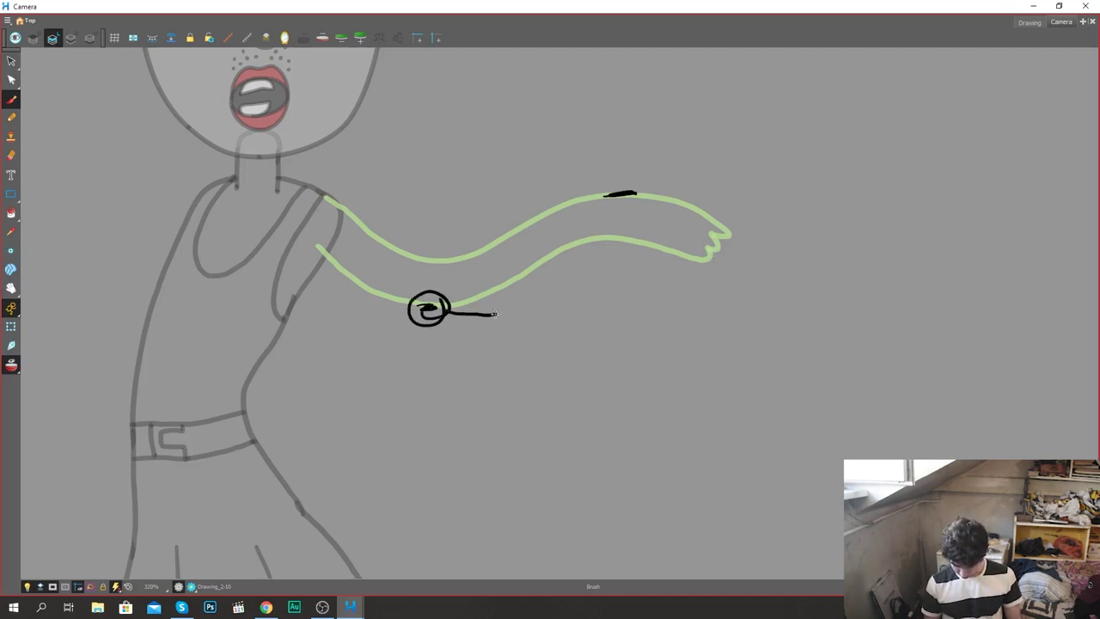
pyautogui.hotkey('ctrl', 'z')
pyautogui.moveTo(411, 303); pyautogui.dragTo(457, 303)
pyautogui.moveTo(631, 310)
pyautogui.mouseDown()
pyautogui.moveTo(712, 314)
pyautogui.moveTo(699, 294)
pyautogui.mouseUp()
pyautogui.moveTo(361, 218)
pyautogui.mouseDown()
pyautogui.moveTo(378, 251)
pyautogui.moveTo(484, 303)
pyautogui.moveTo(562, 191)
pyautogui.mouseUp()
pyautogui.moveTo(423, 231)
pyautogui.mouseDown()
pyautogui.moveTo(626, 225)
pyautogui.moveTo(631, 196)
pyautogui.mouseUp()
pyautogui.moveTo(488, 230)
pyautogui.mouseDown()
pyautogui.moveTo(633, 318)
pyautogui.moveTo(723, 216)
pyautogui.mouseUp()
pyautogui.moveTo(482, 296)
pyautogui.mouseDown()
pyautogui.moveTo(386, 292)
pyautogui.moveTo(530, 253)
pyautogui.mouseUp()
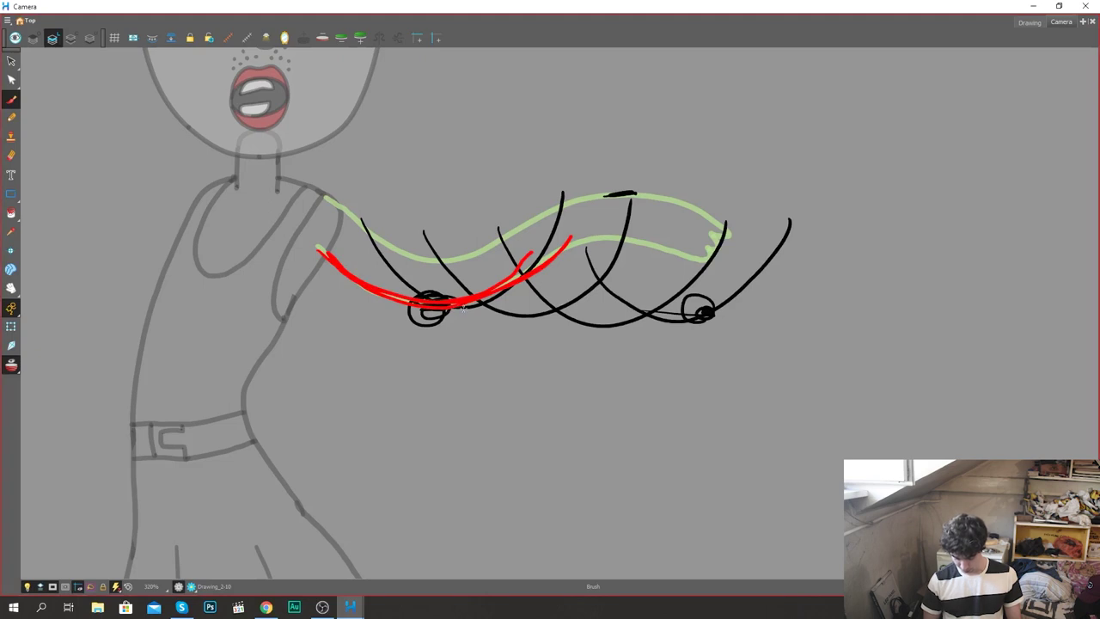
# Step: Draw the upper edge of the new arm pose from hand to shoulder with the Pencil and flip between drawings to check its motion
pyautogui.moveTo(672, 219)
pyautogui.mouseDown()
pyautogui.moveTo(521, 279)
pyautogui.moveTo(471, 271)
pyautogui.moveTo(325, 195)
pyautogui.mouseUp()
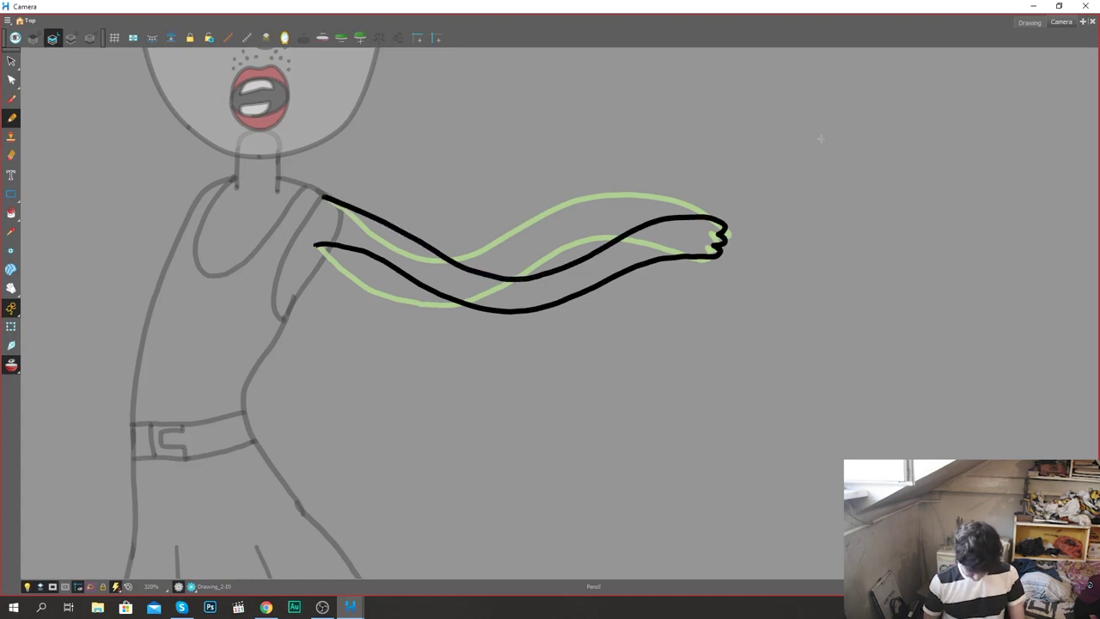
pyautogui.press('f')
pyautogui.press('g')
pyautogui.press('f')
pyautogui.press('g')
pyautogui.press('f')
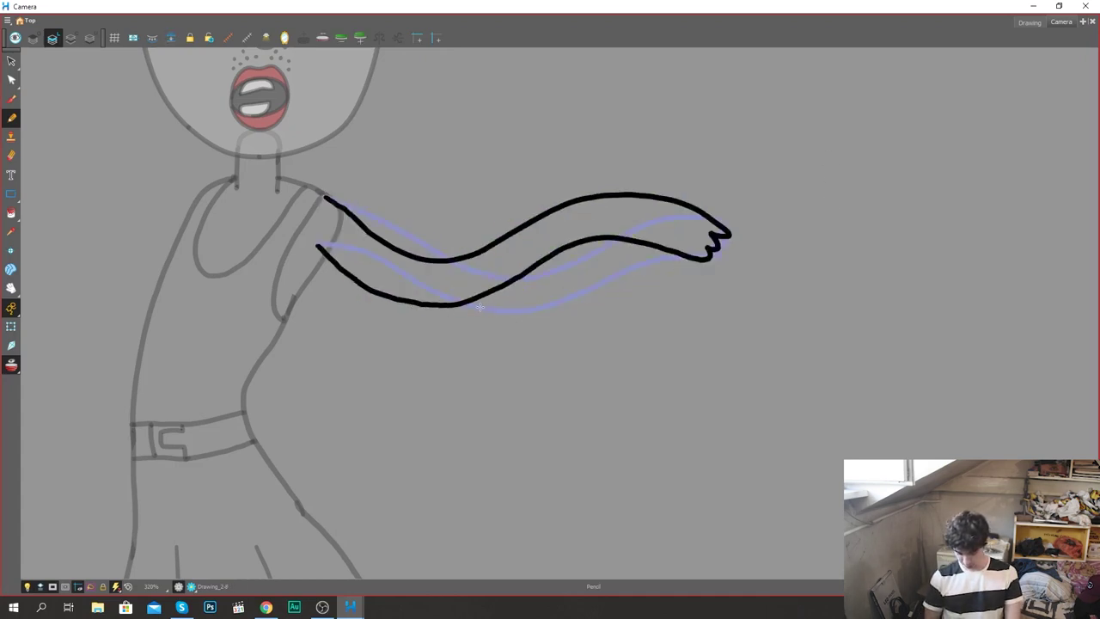
pyautogui.press(',')
pyautogui.press('.')
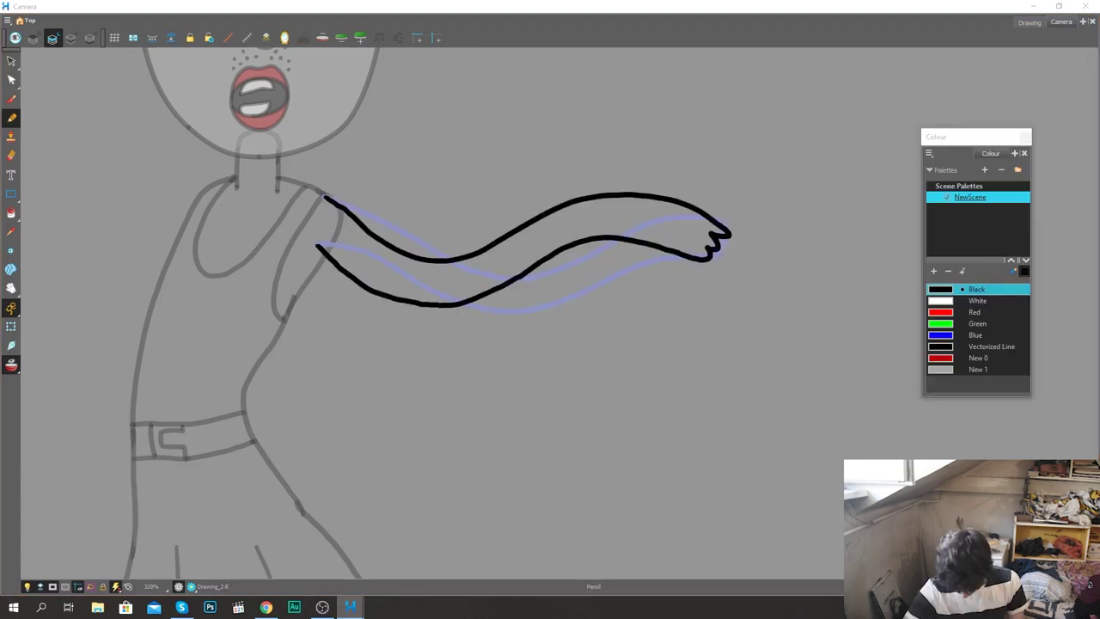
# Step: Mark the lowest point of the arm's lower curve on neighbouring drawings and flip through them to compare how the trough travels
pyautogui.press('.')
pyautogui.press('.')
pyautogui.press(',')
pyautogui.moveTo(510, 316); pyautogui.dragTo(519, 312)
pyautogui.press('.')
pyautogui.moveTo(621, 307); pyautogui.dragTo(605, 312)
pyautogui.press('.')
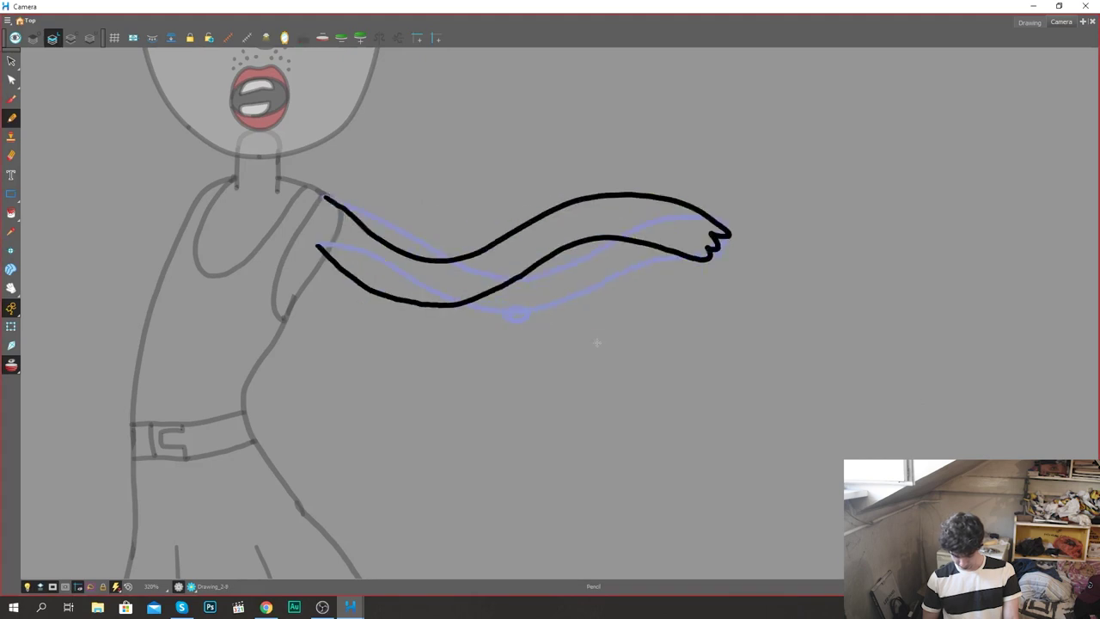
pyautogui.press('.')
pyautogui.press(',')
pyautogui.press('.')
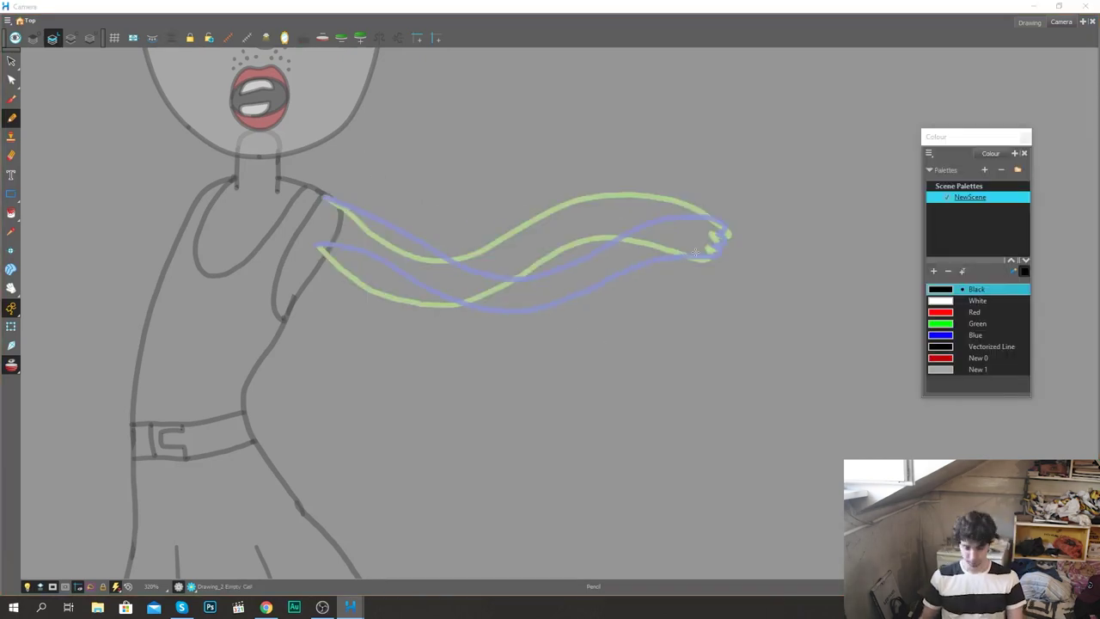
# Step: Draw the underside of the in-between arm on the blank frame with the Pencil, midway between the two onion-skinned poses
pyautogui.click(318, 245)
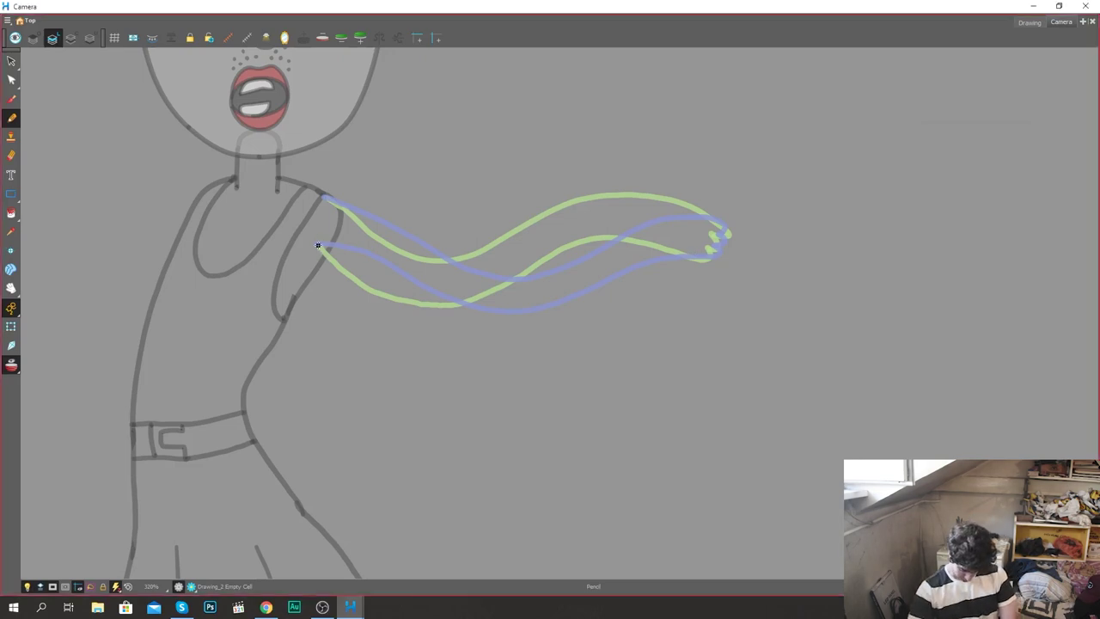
pyautogui.moveTo(424, 302); pyautogui.dragTo(501, 305)
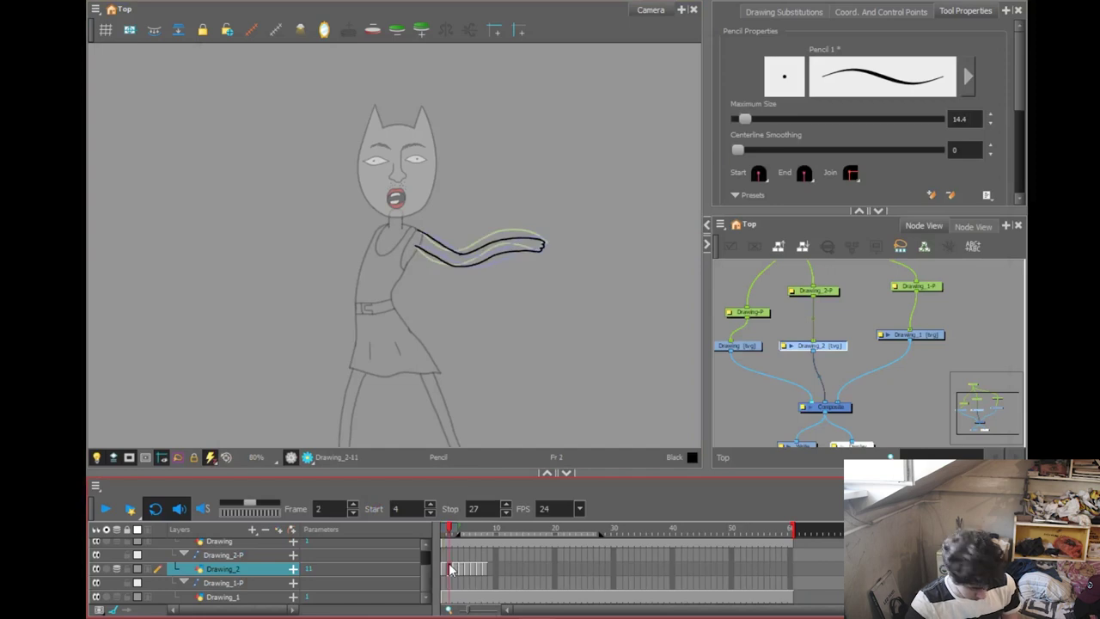
# Step: Turn off the onion skin and step through the arm drawings from frame 1
pyautogui.click(446, 567)
pyautogui.hotkey('alt', 'o')
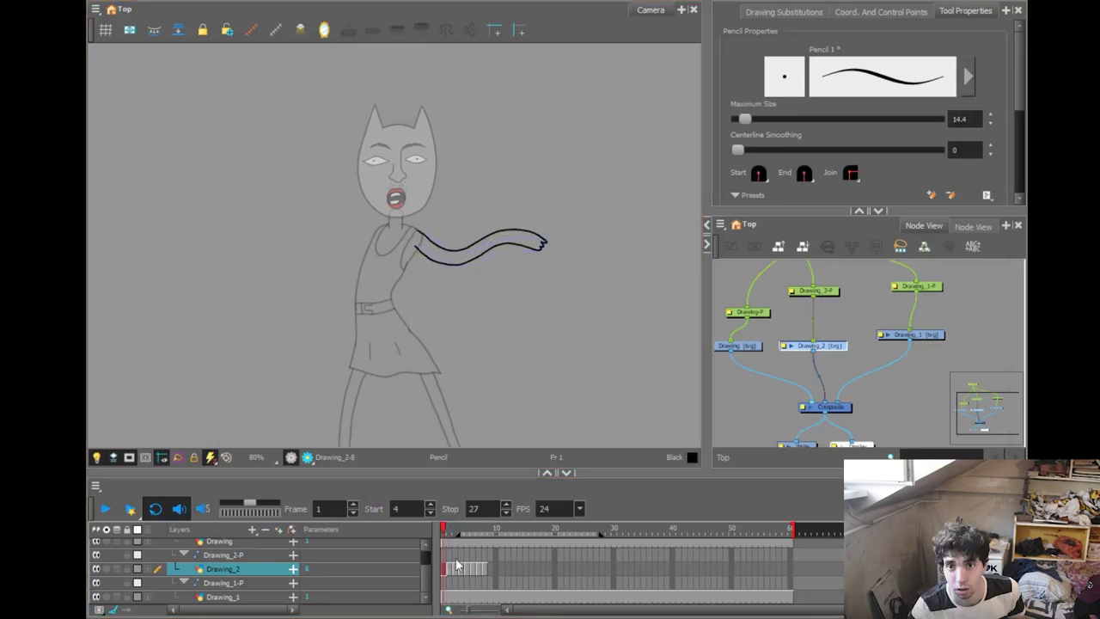
pyautogui.press('.')
pyautogui.press('.')
pyautogui.press('.')
pyautogui.press('.')
pyautogui.press('.')
# Step: Extend the exposure of the arm drawings so each holds for two frames, and play back the wave
pyautogui.click(444, 575)
pyautogui.press('+')
pyautogui.click(465, 569)
pyautogui.press('+')
pyautogui.click(478, 570)
pyautogui.press('+')
pyautogui.click(491, 570)
pyautogui.press('+')
pyautogui.press('.')
pyautogui.press('.')
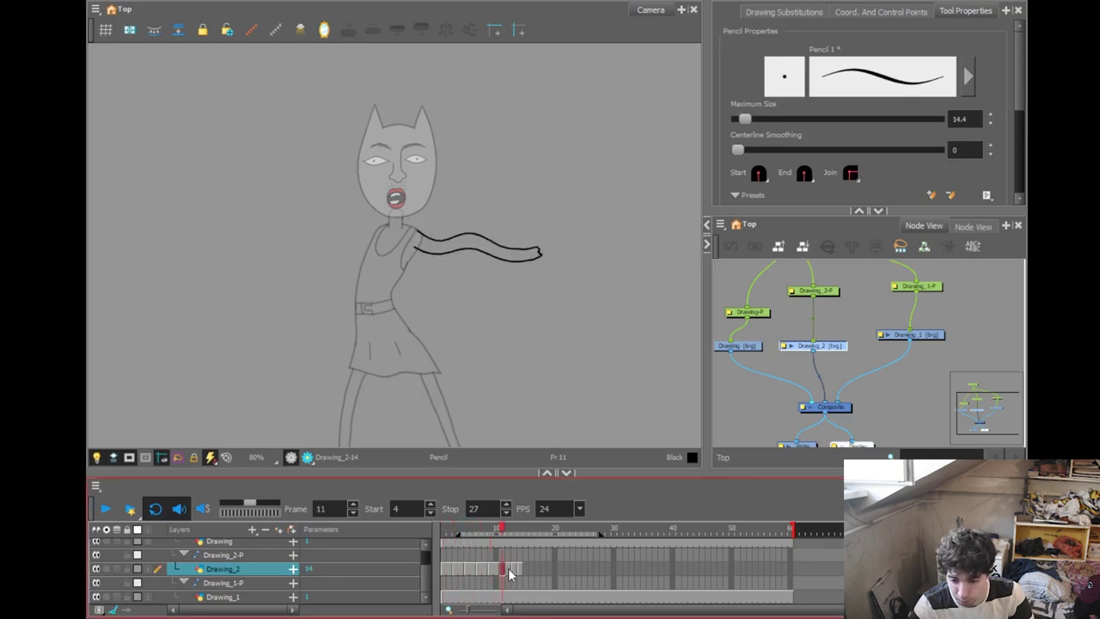
pyautogui.click(104, 508)
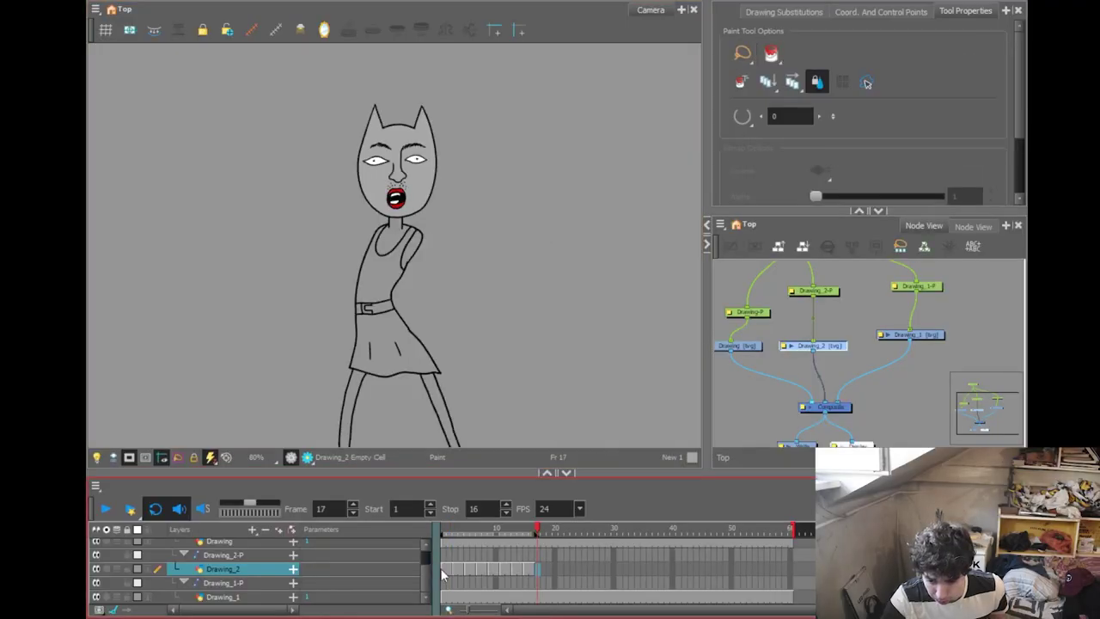
# Step: Copy the arm cycle from frames 1 to 16 and paste it repeatedly end to end from frame 17 onwards
pyautogui.moveTo(442, 569); pyautogui.dragTo(531, 571)
pyautogui.hotkey('ctrl', 'c')
pyautogui.click(538, 570)
pyautogui.hotkey('ctrl', 'v')
pyautogui.click(632, 572)
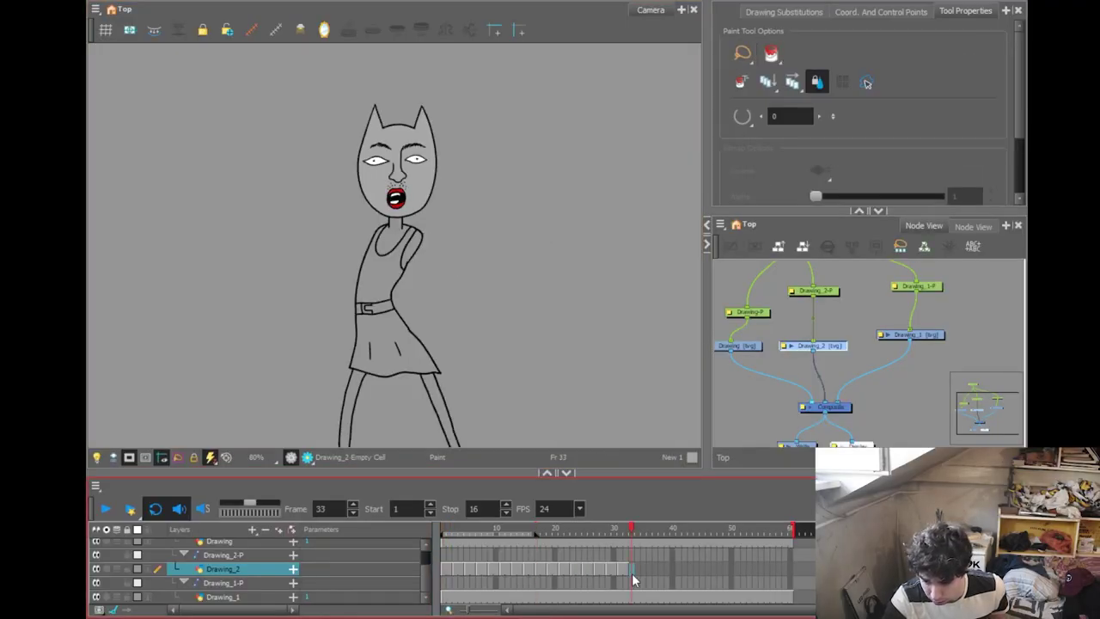
pyautogui.hotkey('ctrl', 'v')
pyautogui.click(722, 568)
pyautogui.click(726, 567)
pyautogui.hotkey('ctrl', 'v')
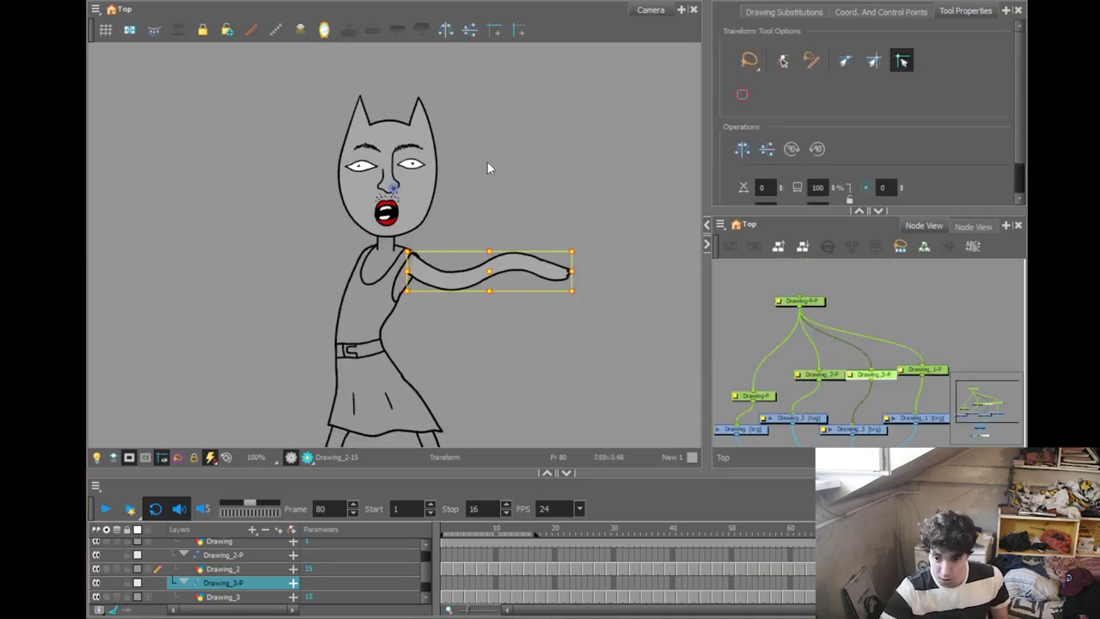
# Step: Move the duplicated arm's pivot to the shoulder, mirror the arm to the character's other side and place it at that shoulder
pyautogui.moveTo(394, 188); pyautogui.dragTo(425, 247)
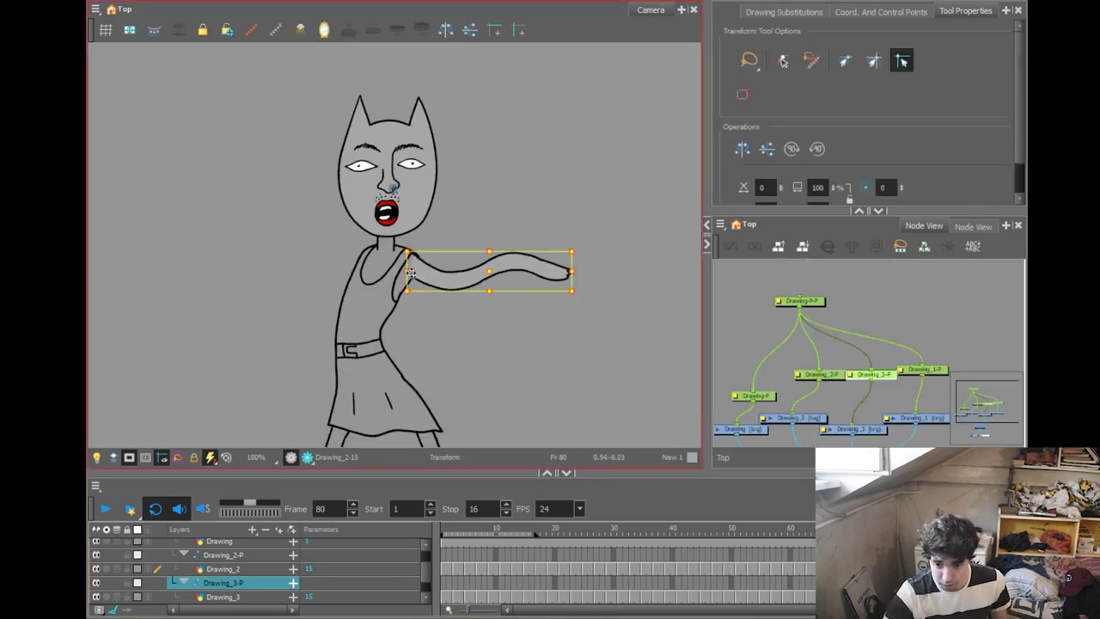
pyautogui.moveTo(583, 243)
pyautogui.mouseDown()
pyautogui.moveTo(327, 258)
pyautogui.moveTo(317, 201)
pyautogui.mouseUp()
pyautogui.moveTo(379, 263); pyautogui.dragTo(339, 251)
# Step: Rearrange the duplicated arm's nodes and composite connection to order it behind the body drawing, and play the animation
pyautogui.moveTo(881, 377); pyautogui.dragTo(838, 291)
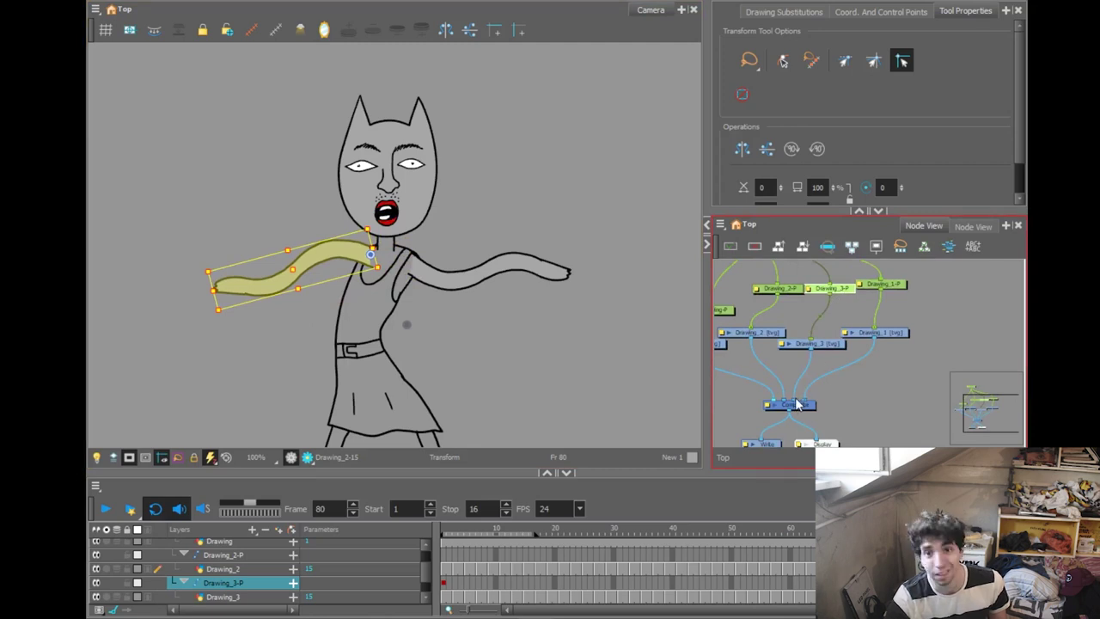
pyautogui.moveTo(795, 399); pyautogui.dragTo(809, 401)
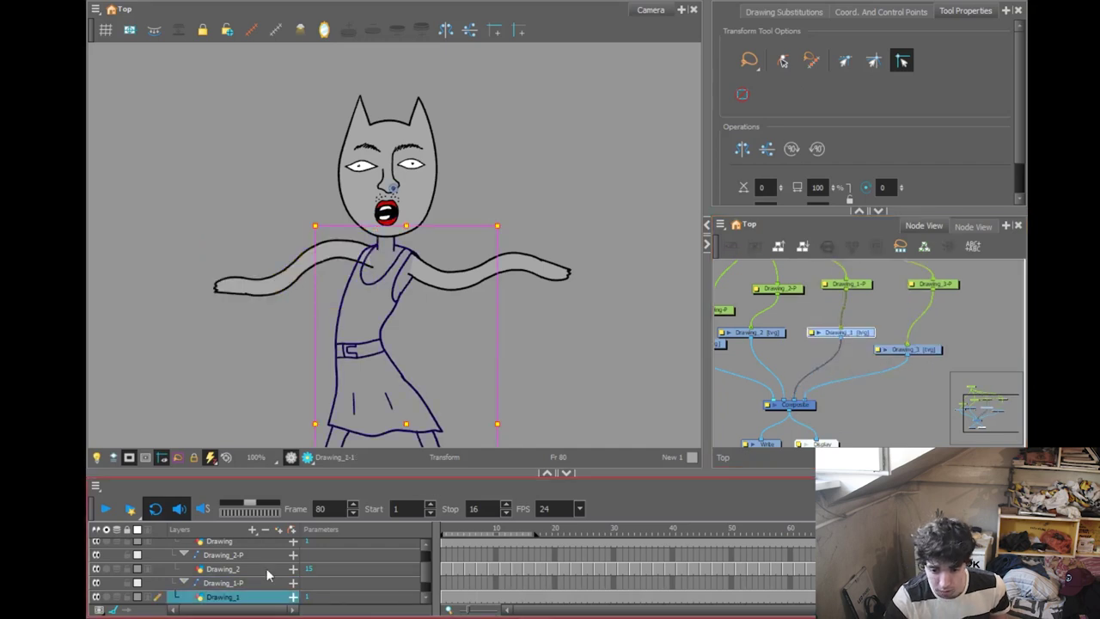
pyautogui.click(107, 510)
pyautogui.click(106, 510)
pyautogui.scroll(-1, 549, 554)
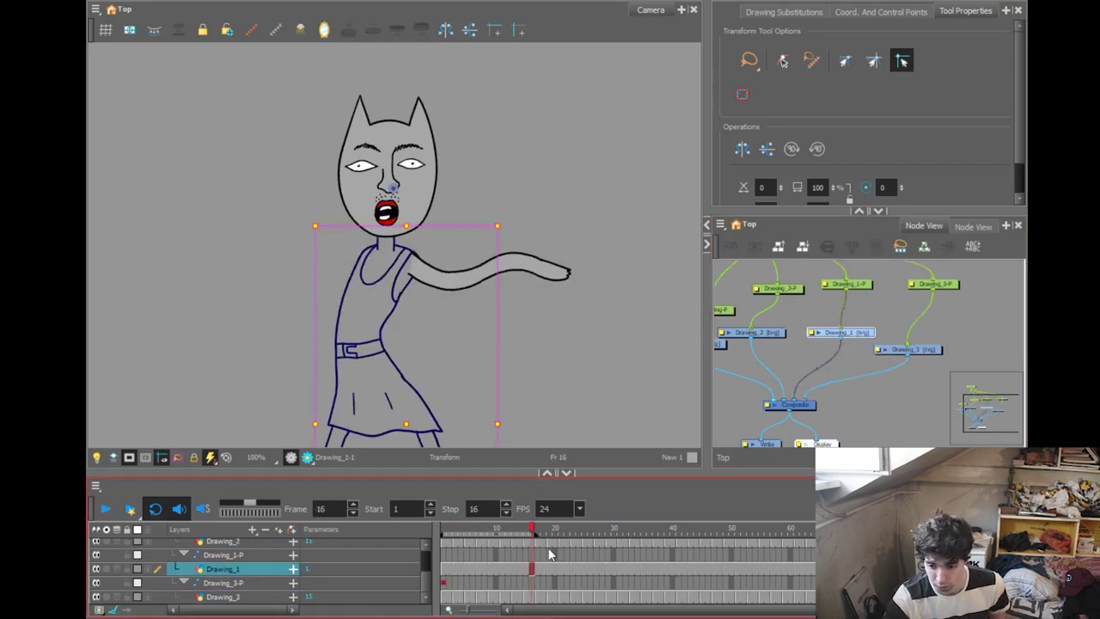
pyautogui.scroll(1, 550, 554)
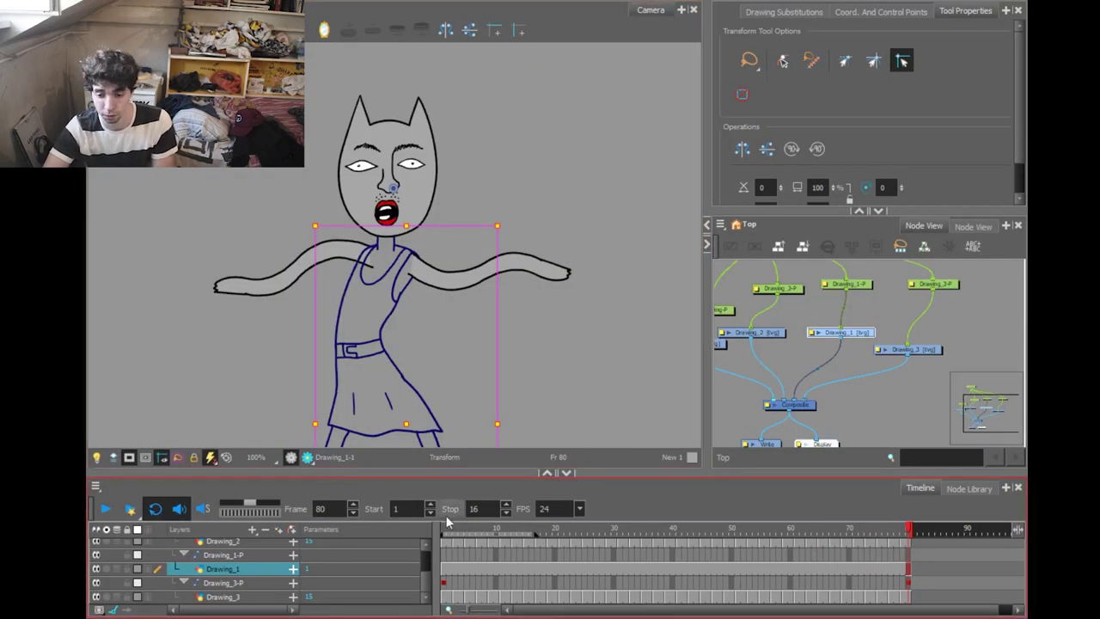
# Step: Scrub through the first frames and examine the duplicated arm at its frame 80 keyframe and at frame 55
pyautogui.moveTo(444, 525); pyautogui.dragTo(501, 541)
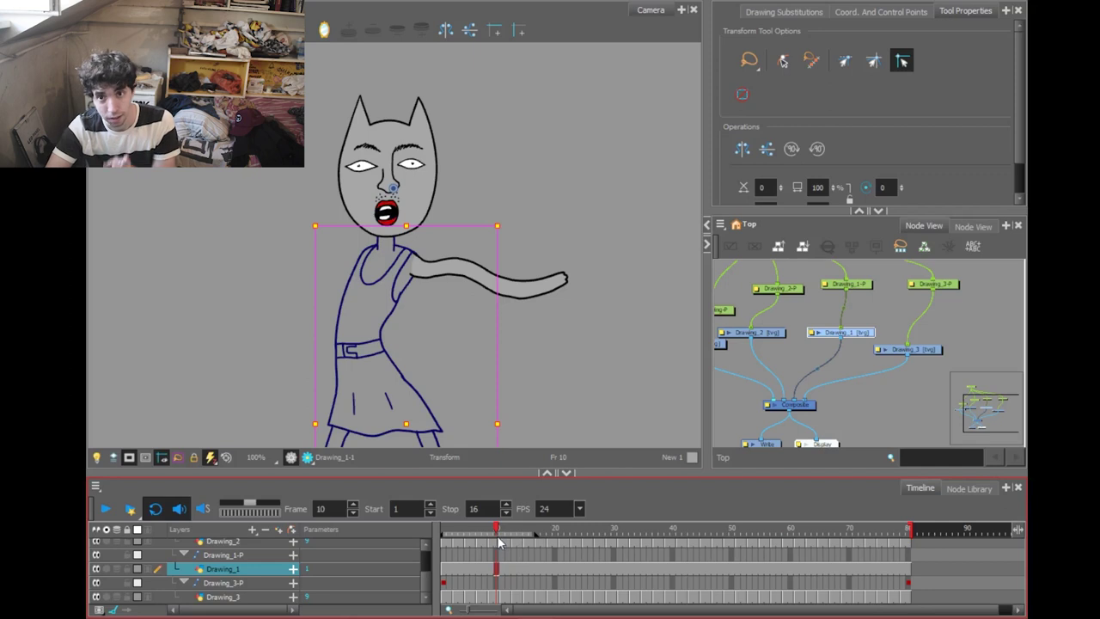
pyautogui.click(909, 584)
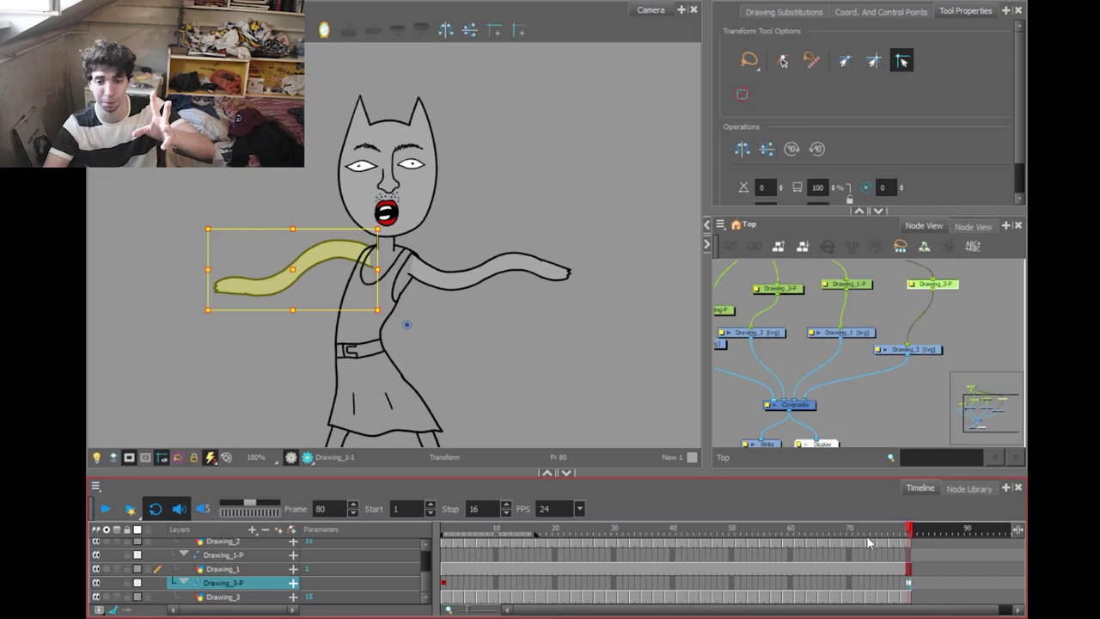
pyautogui.click(761, 527)
# Step: Try moving the original arm's peg upward at frame 55 with the Transform tool, and undo both moves
pyautogui.click(493, 277)
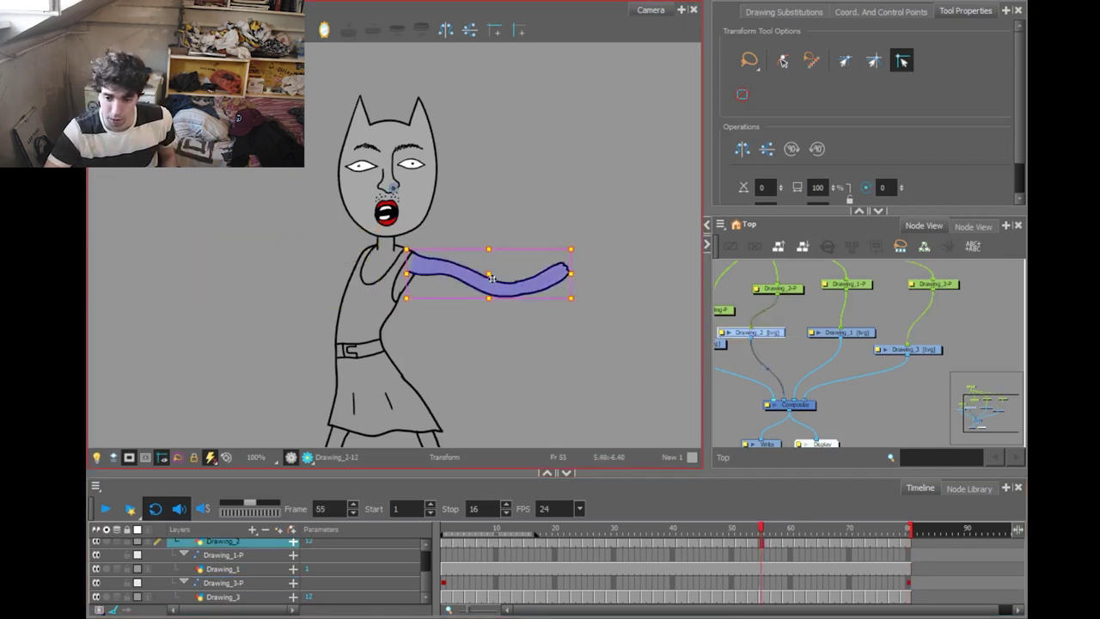
pyautogui.press('b')
pyautogui.moveTo(496, 285)
pyautogui.mouseDown()
pyautogui.moveTo(521, 260)
pyautogui.moveTo(520, 226)
pyautogui.moveTo(503, 255)
pyautogui.mouseUp()
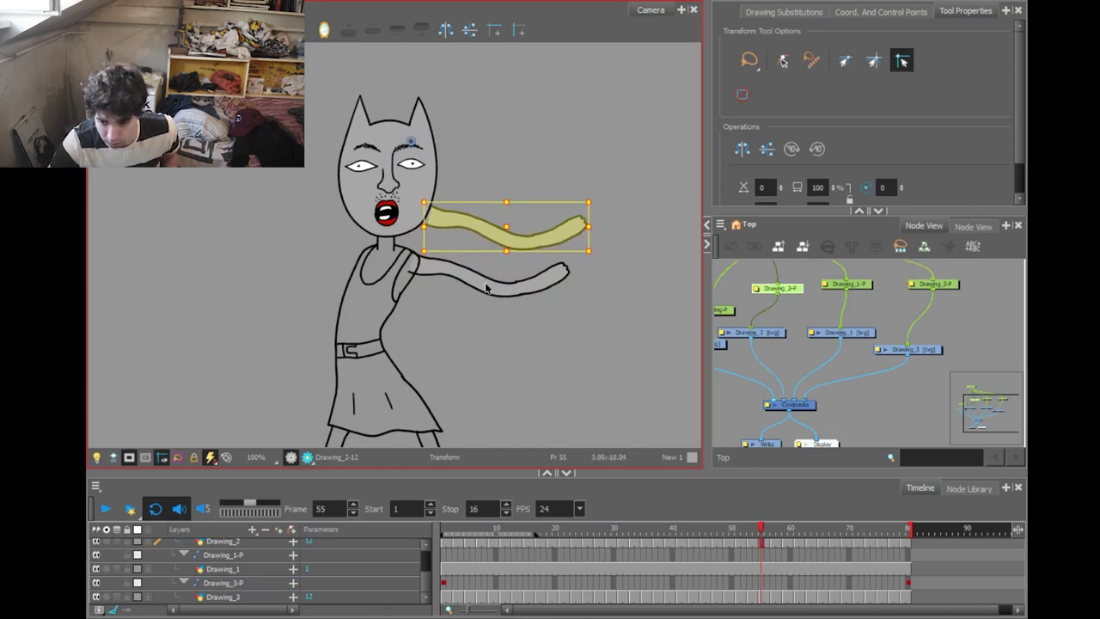
pyautogui.hotkey('ctrl', 'z')
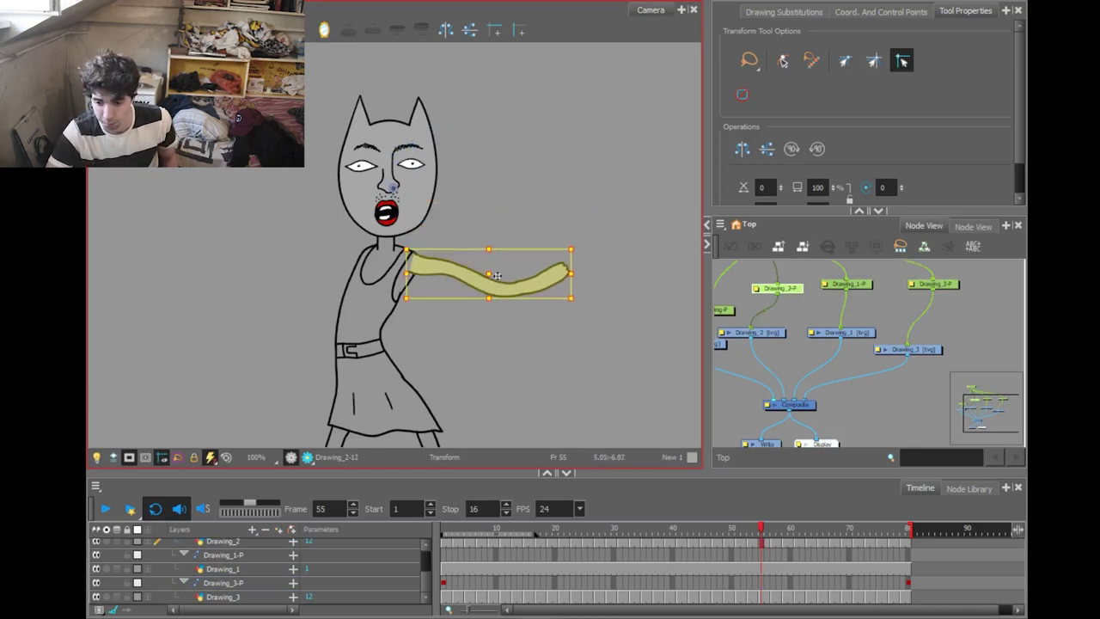
pyautogui.moveTo(496, 275); pyautogui.dragTo(537, 206)
pyautogui.hotkey('ctrl', 'z')
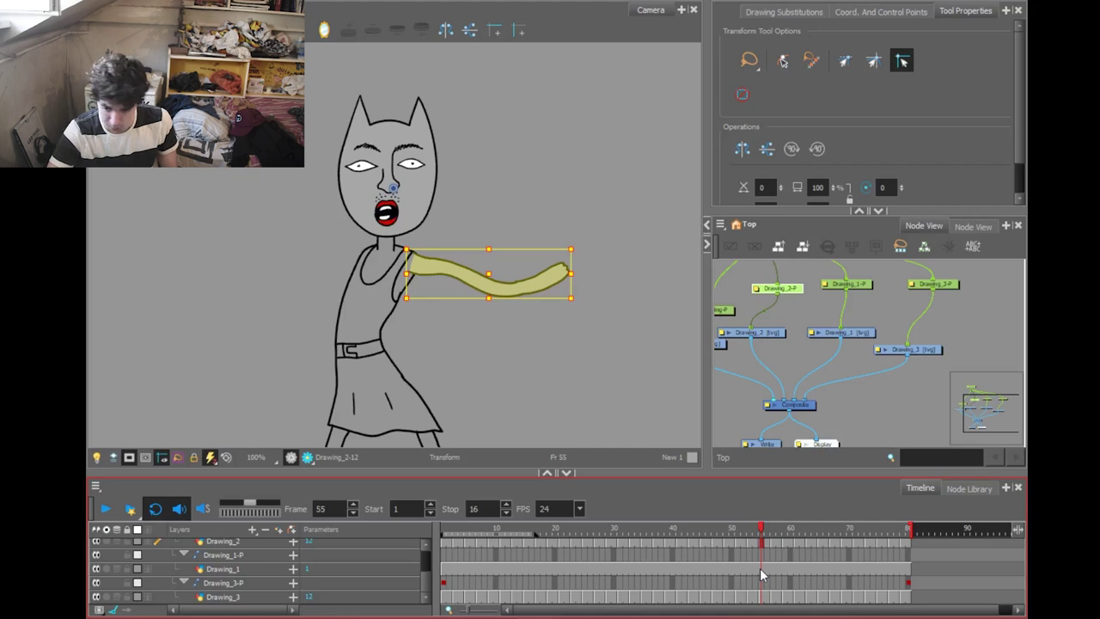
pyautogui.click(762, 546)
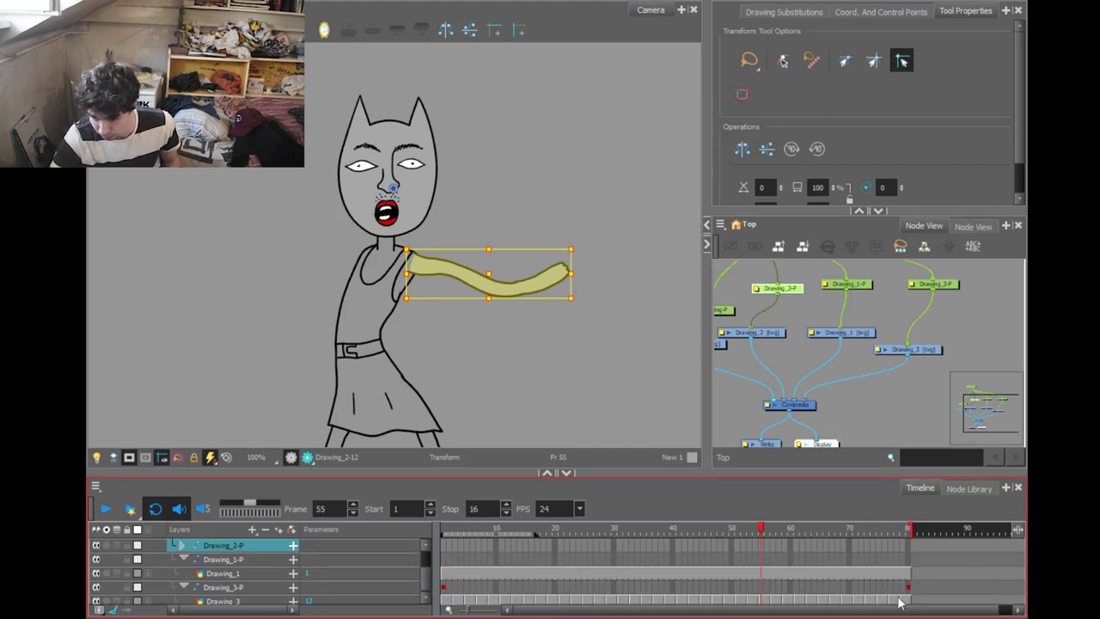
# Step: Try offsetting the original arm's peg upward and sideways at frame 55, and undo the moves
pyautogui.moveTo(491, 289); pyautogui.dragTo(491, 258)
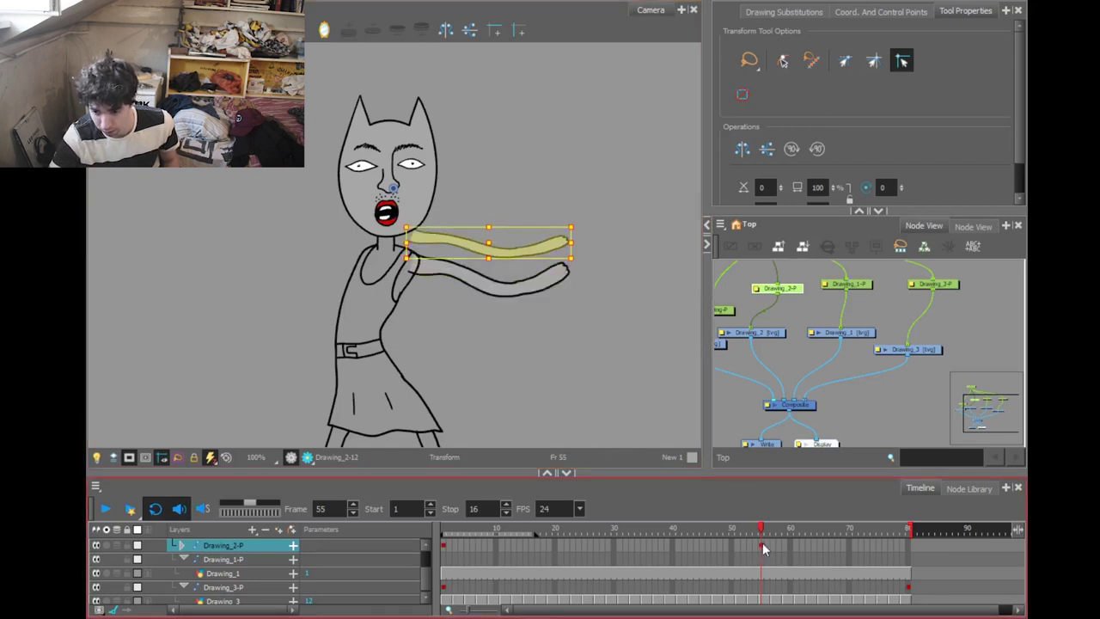
pyautogui.moveTo(507, 250)
pyautogui.mouseDown()
pyautogui.moveTo(505, 286)
pyautogui.moveTo(522, 240)
pyautogui.mouseUp()
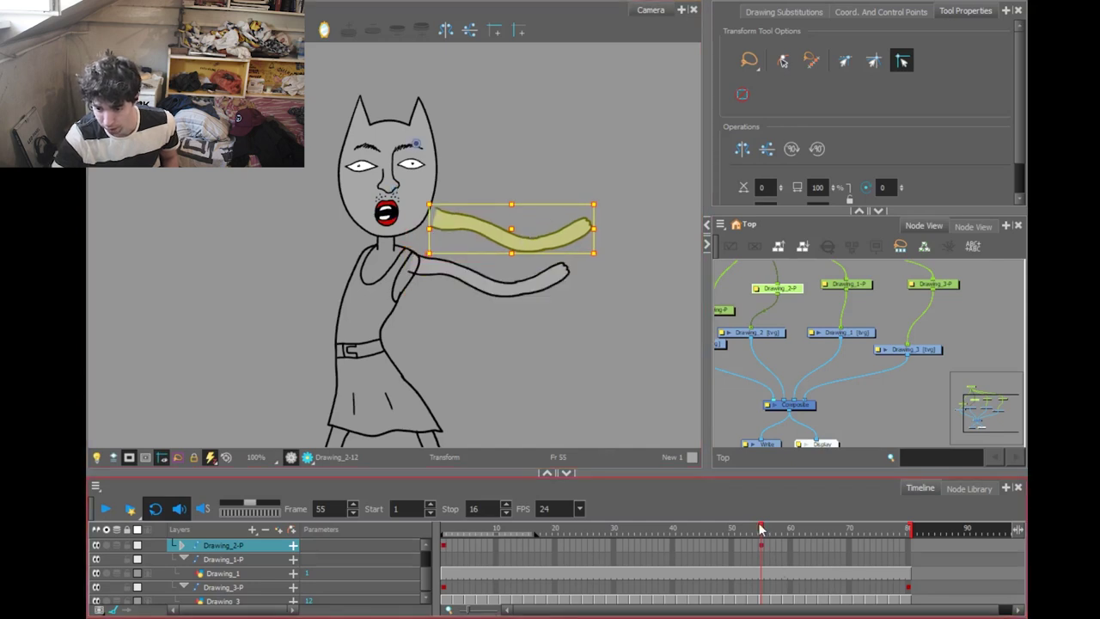
pyautogui.hotkey('ctrl', 'z')
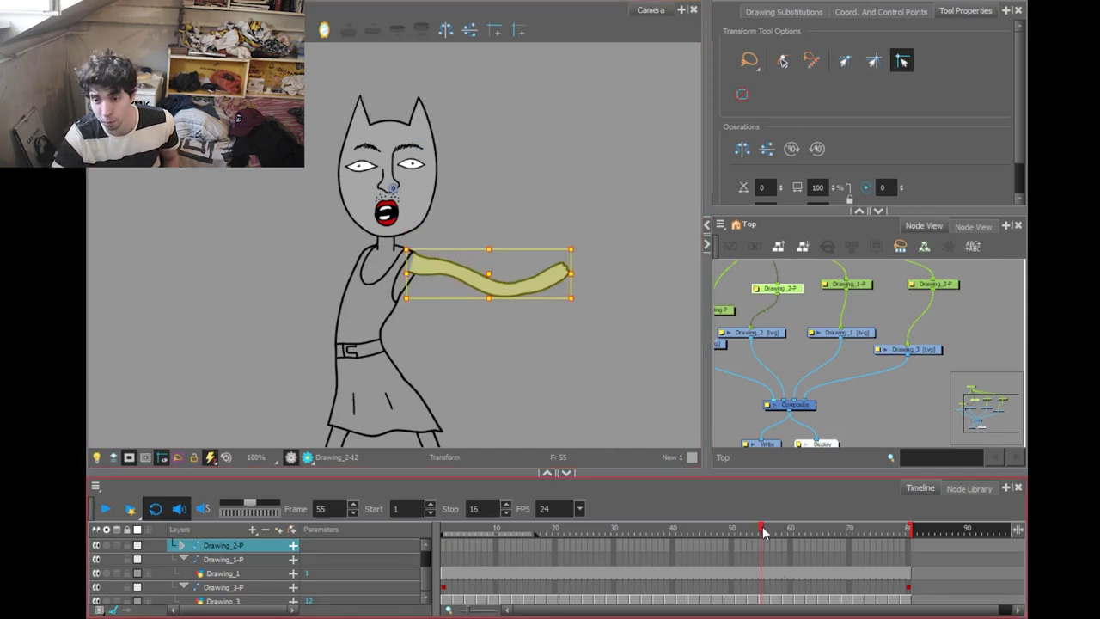
# Step: Copy the Drawing_3-P peg keyframe from frame 80 to frame 1, and delete the keyframe at frame 80
pyautogui.moveTo(760, 537)
pyautogui.mouseDown()
pyautogui.moveTo(729, 537)
pyautogui.moveTo(904, 539)
pyautogui.mouseUp()
pyautogui.click(910, 589)
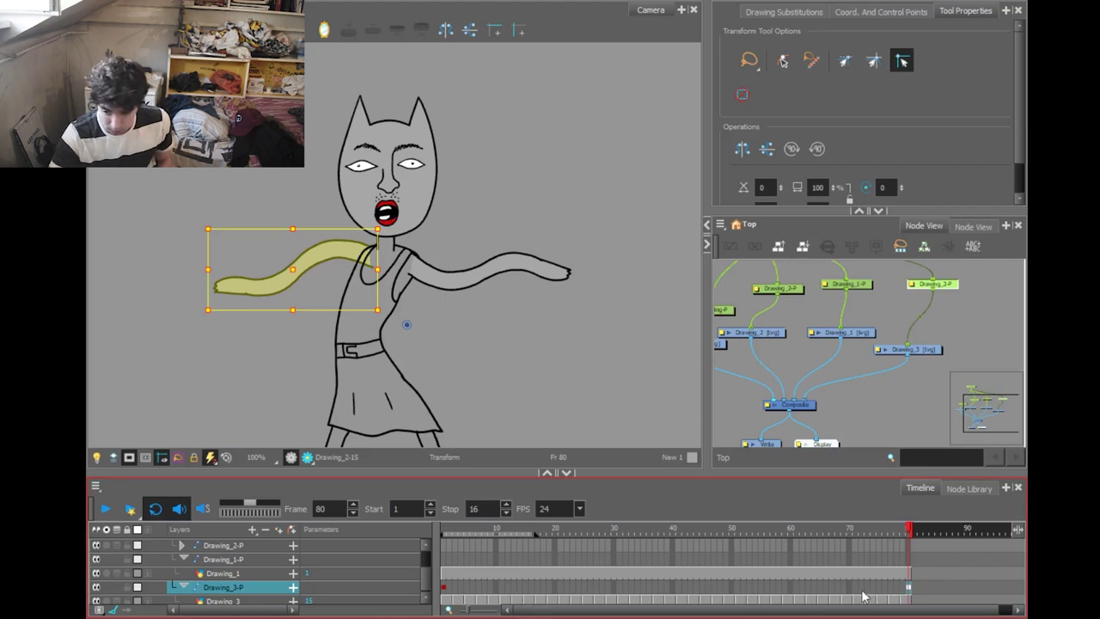
pyautogui.click(445, 589)
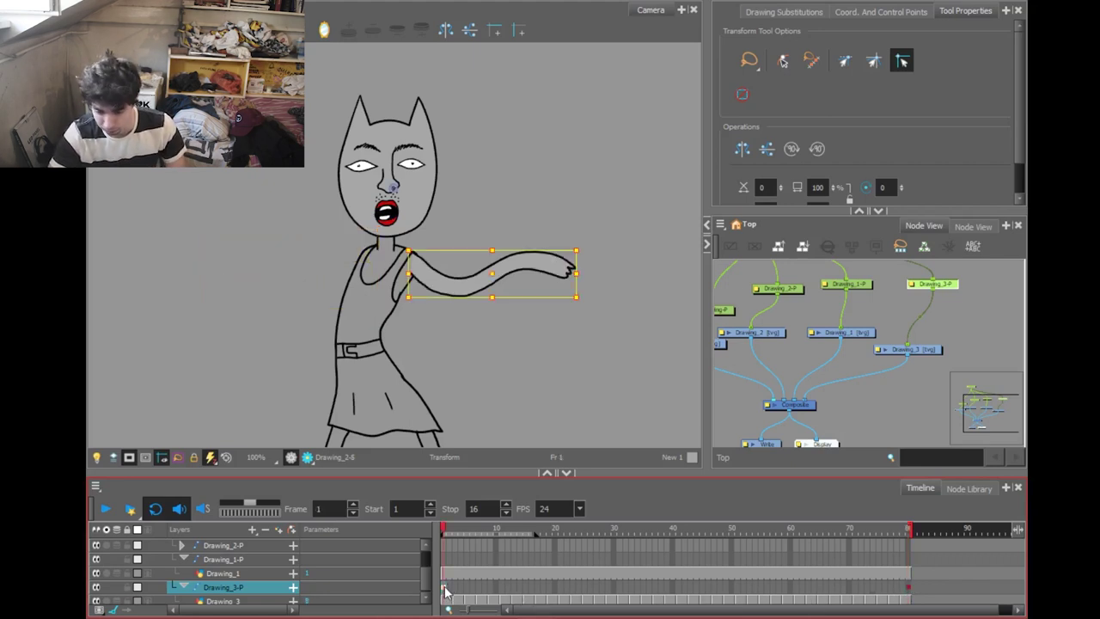
pyautogui.hotkey('ctrl', 'v')
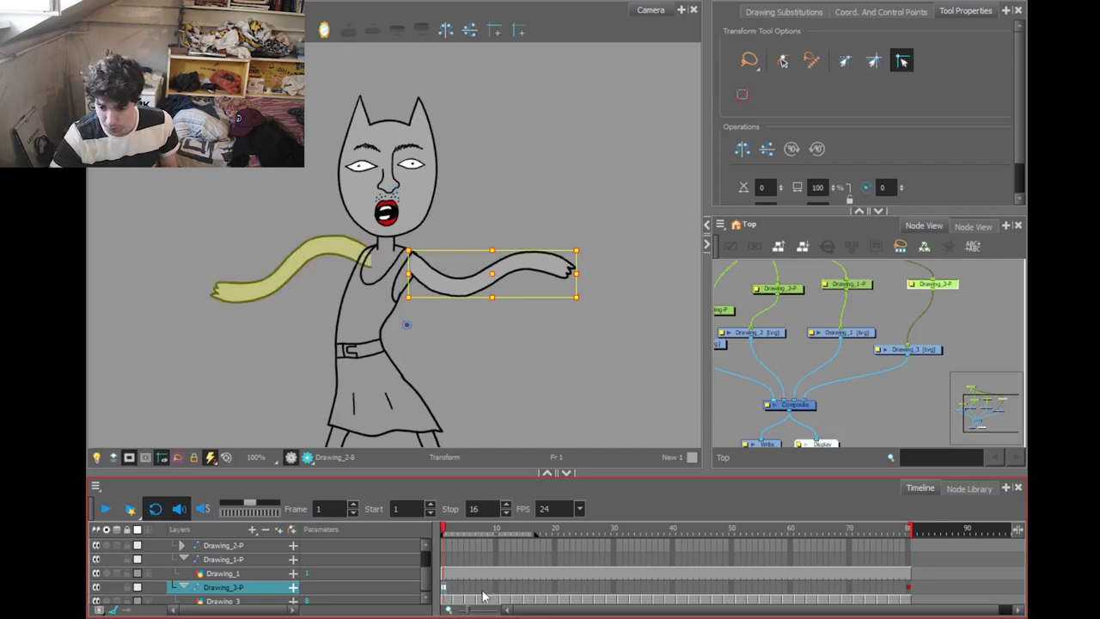
pyautogui.click(912, 590)
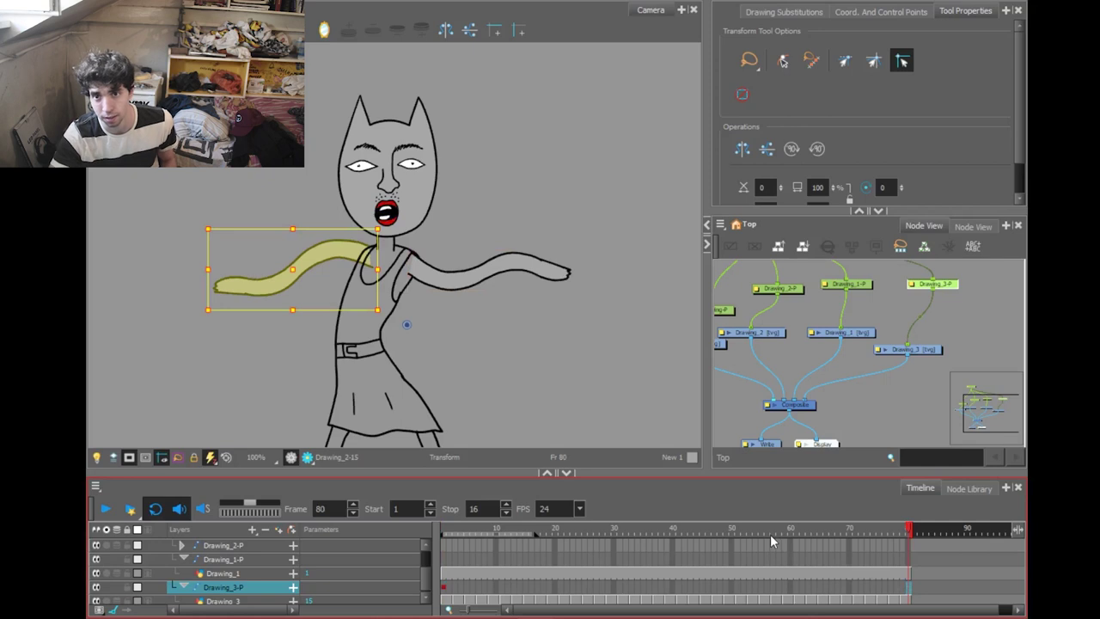
# Step: Extend the playback range to stop at frame 80 and play the animation
pyautogui.moveTo(488, 530); pyautogui.dragTo(543, 533)
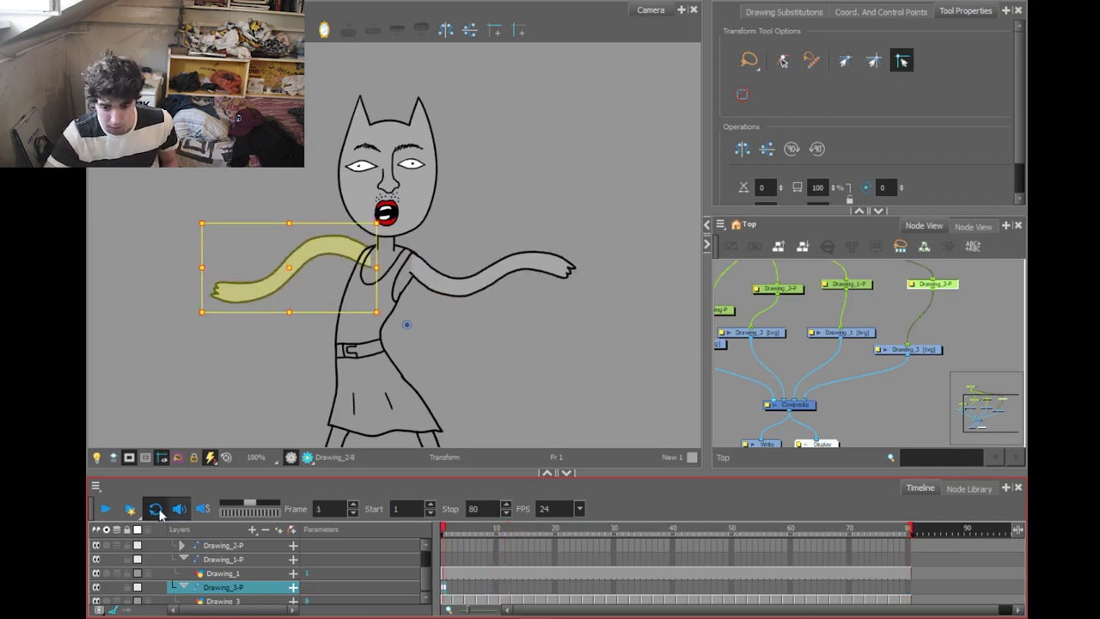
pyautogui.click(106, 509)
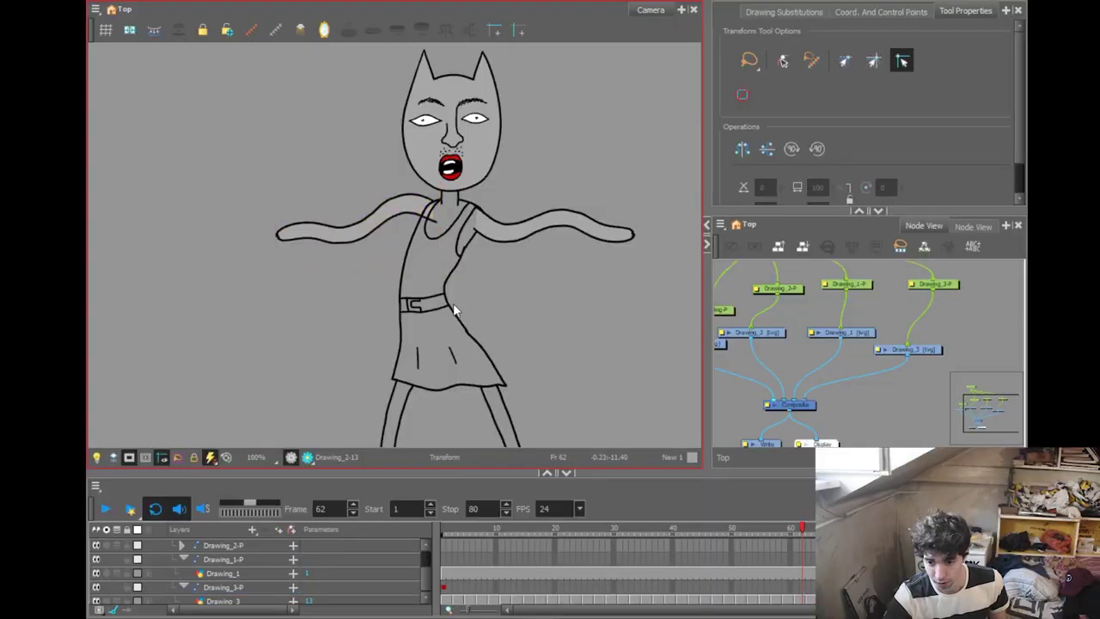
# Step: Select the body drawing and draw the skirt's outline below the belt with the Pencil tool
pyautogui.click(458, 311)
pyautogui.scroll(-2, 521, 293)
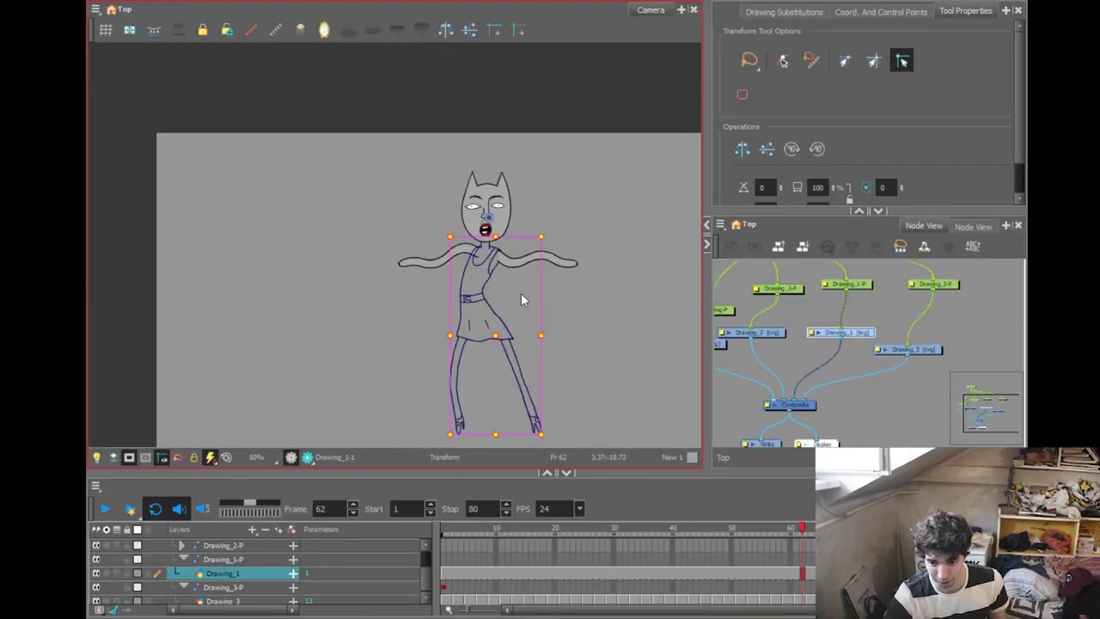
pyautogui.scroll(2, 521, 293)
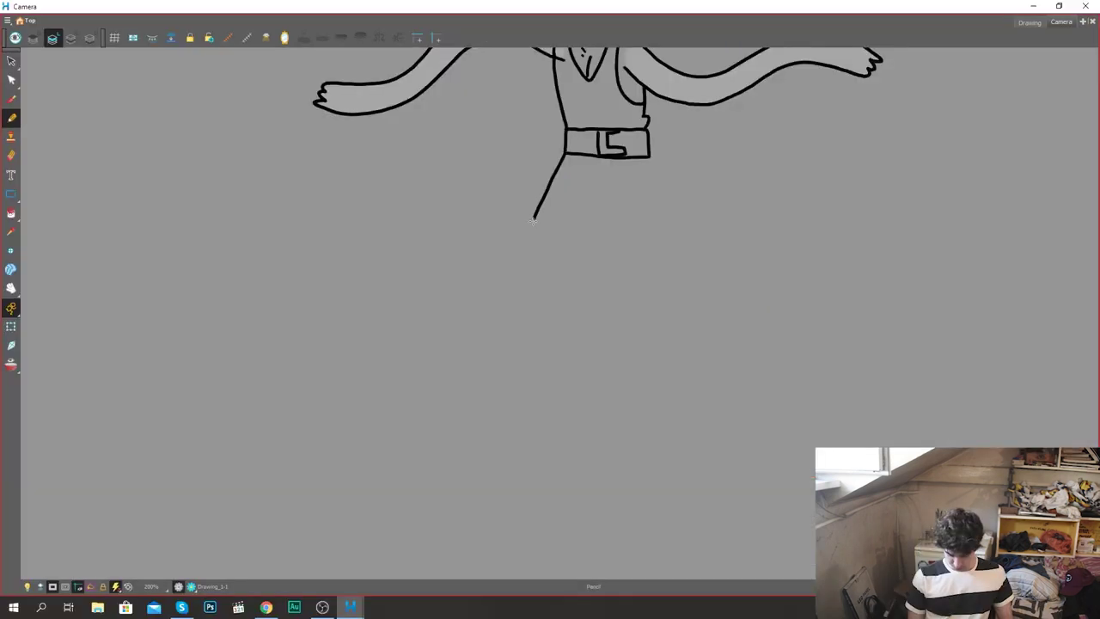
pyautogui.moveTo(535, 216)
pyautogui.mouseDown()
pyautogui.moveTo(592, 232)
pyautogui.moveTo(711, 231)
pyautogui.moveTo(646, 156)
pyautogui.mouseUp()
pyautogui.hotkey('ctrl', 'z')
pyautogui.moveTo(563, 155)
pyautogui.mouseDown()
pyautogui.moveTo(529, 226)
pyautogui.moveTo(687, 233)
pyautogui.moveTo(648, 165)
pyautogui.mouseUp()
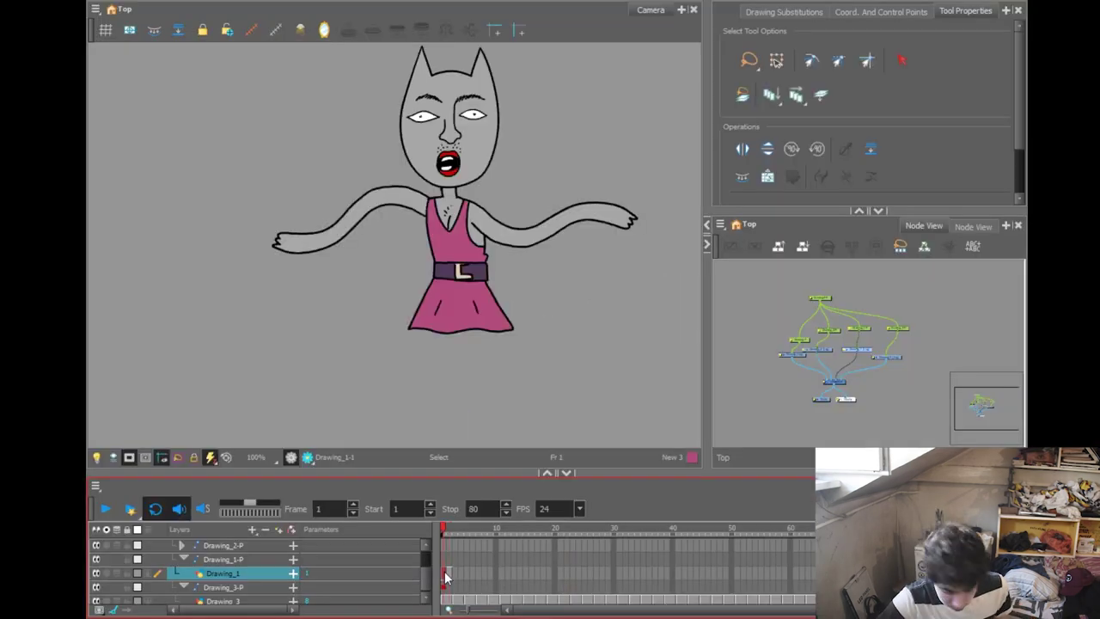
# Step: Duplicate the body drawing at frame 2 of the Drawing_1 layer to create a second, separate drawing
pyautogui.click(447, 576)
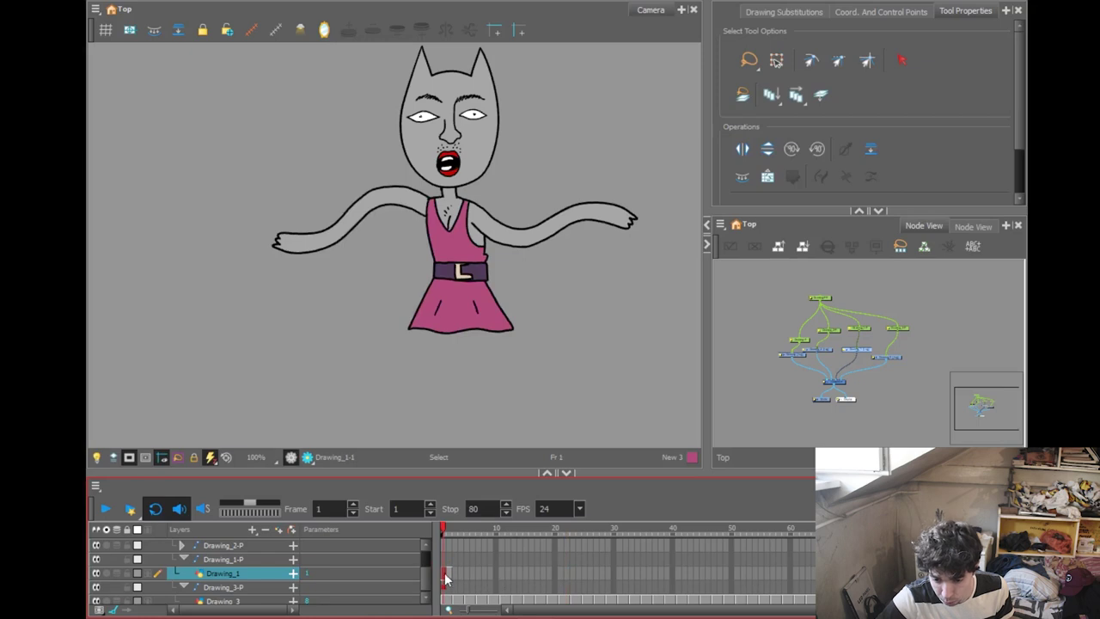
pyautogui.press(',')
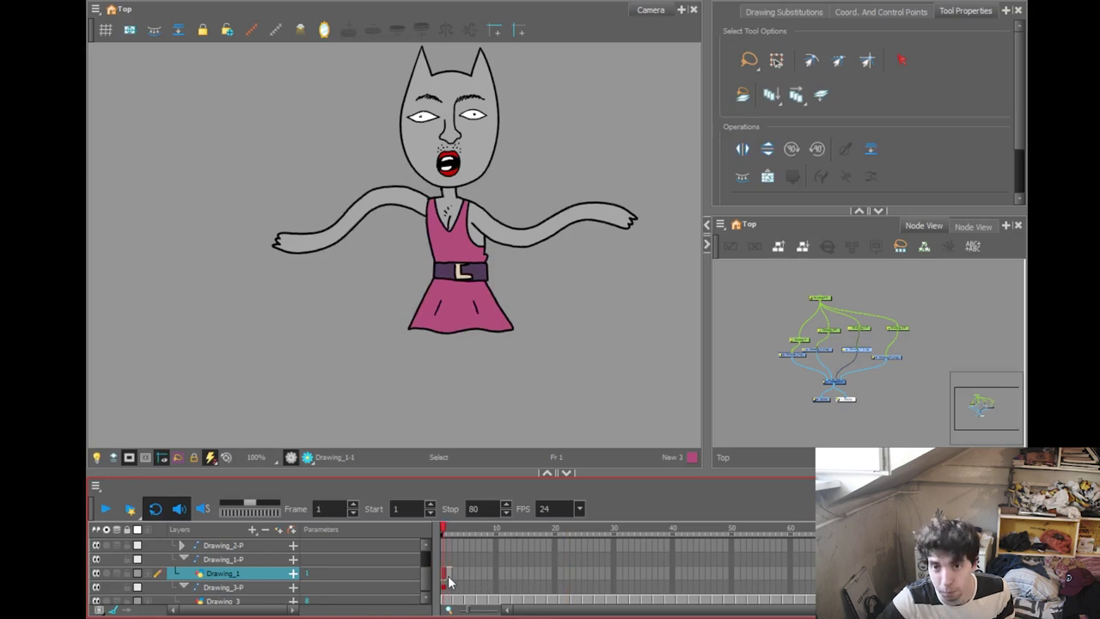
pyautogui.click(448, 574)
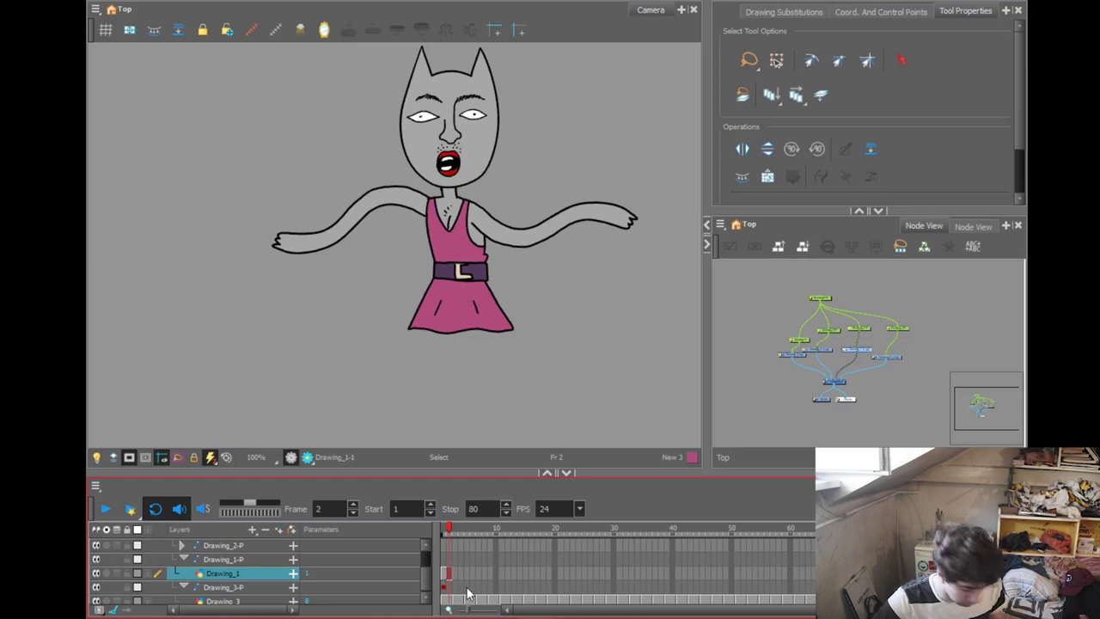
pyautogui.press('2')
pyautogui.press('2')
pyautogui.press('2')
pyautogui.press('2')
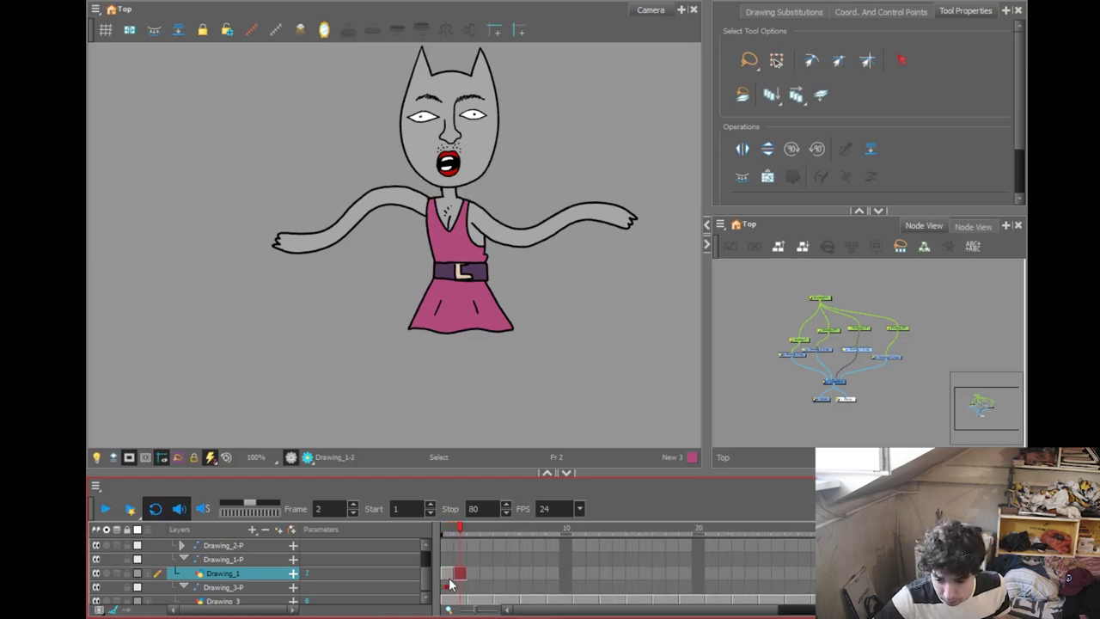
# Step: Substitute drawing 2 for the body at frame 1 and scribble a test stroke beside the skirt with the Pencil tool
pyautogui.click(786, 12)
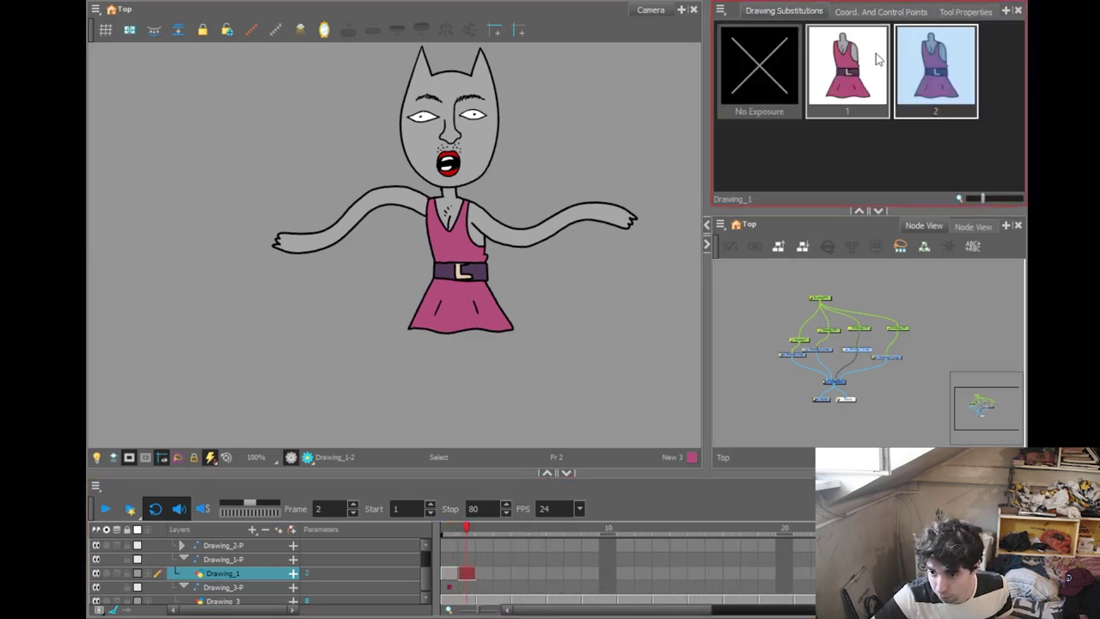
pyautogui.press(',')
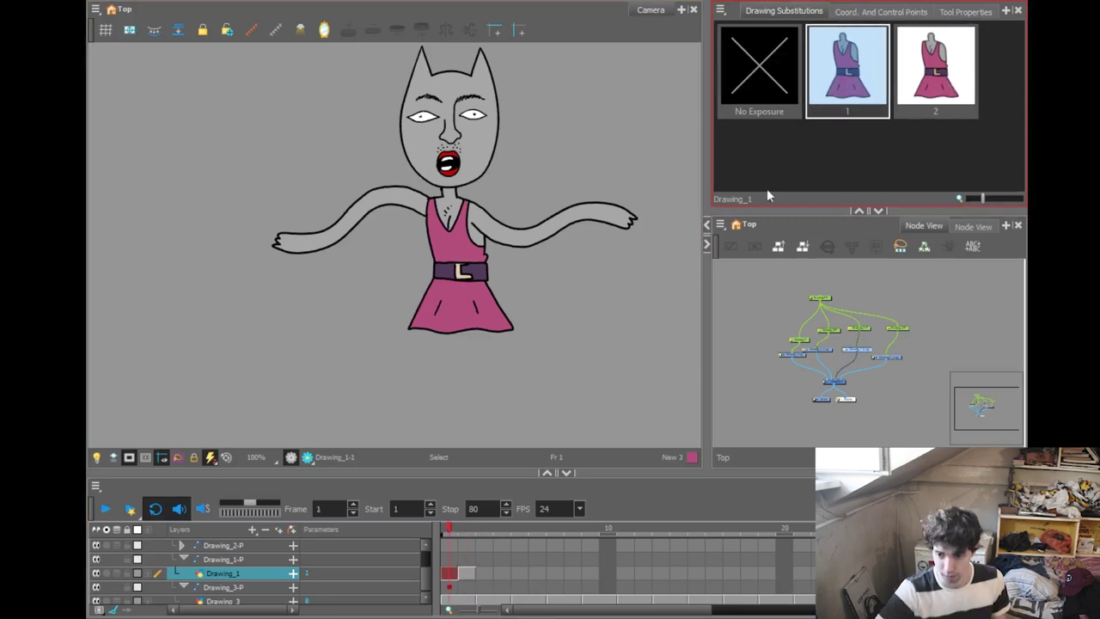
pyautogui.click(922, 59)
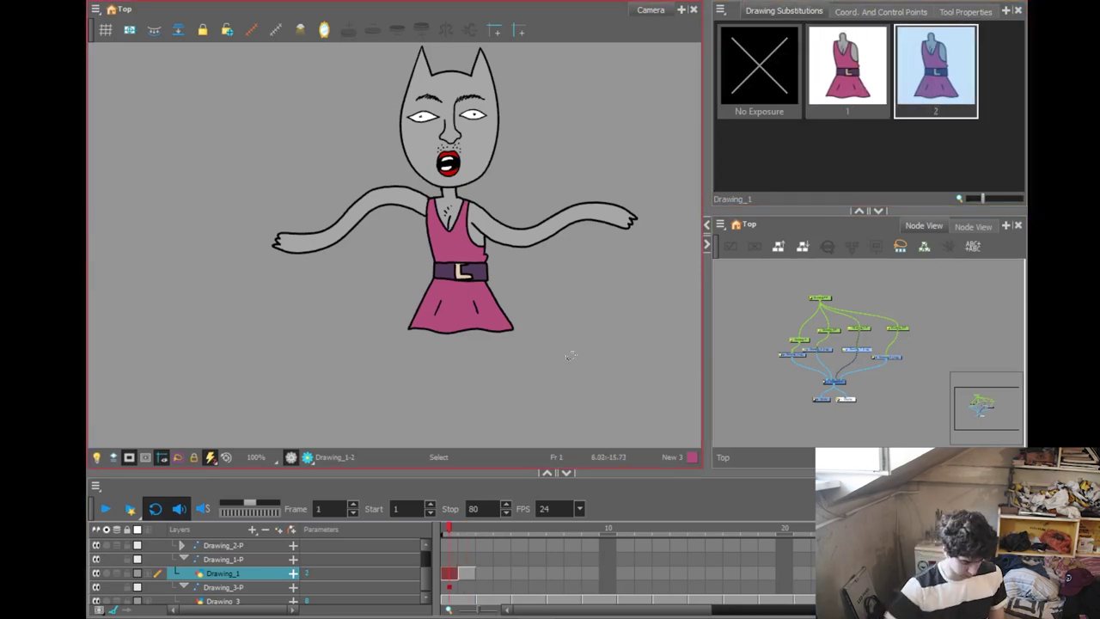
pyautogui.hotkey('alt', '/')
pyautogui.moveTo(363, 304); pyautogui.dragTo(418, 339)
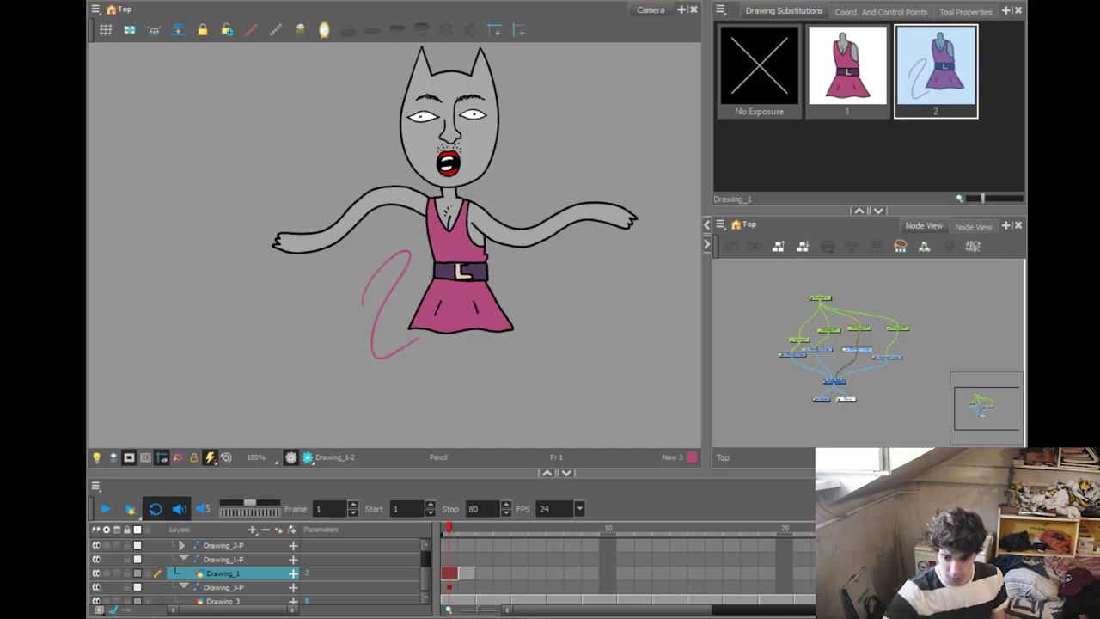
pyautogui.press('.')
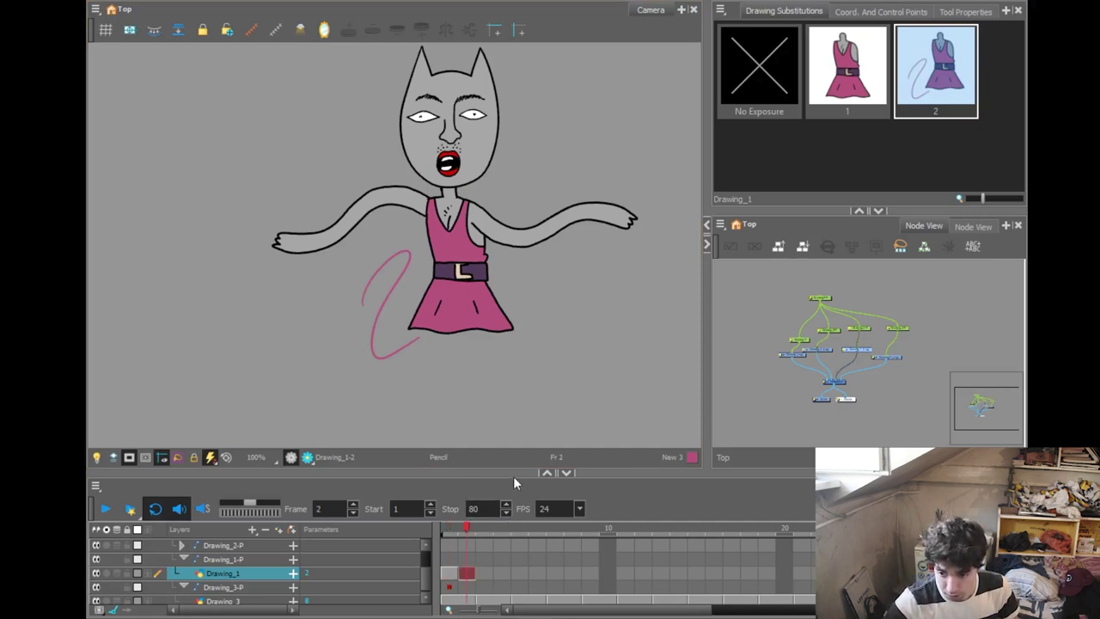
# Step: Try drawing substitution 1 for the body and flip repeatedly between frames 1 and 2 to compare them
pyautogui.click(864, 69)
pyautogui.press(',')
pyautogui.press('.')
pyautogui.press(',')
pyautogui.press('.')
pyautogui.press(',')
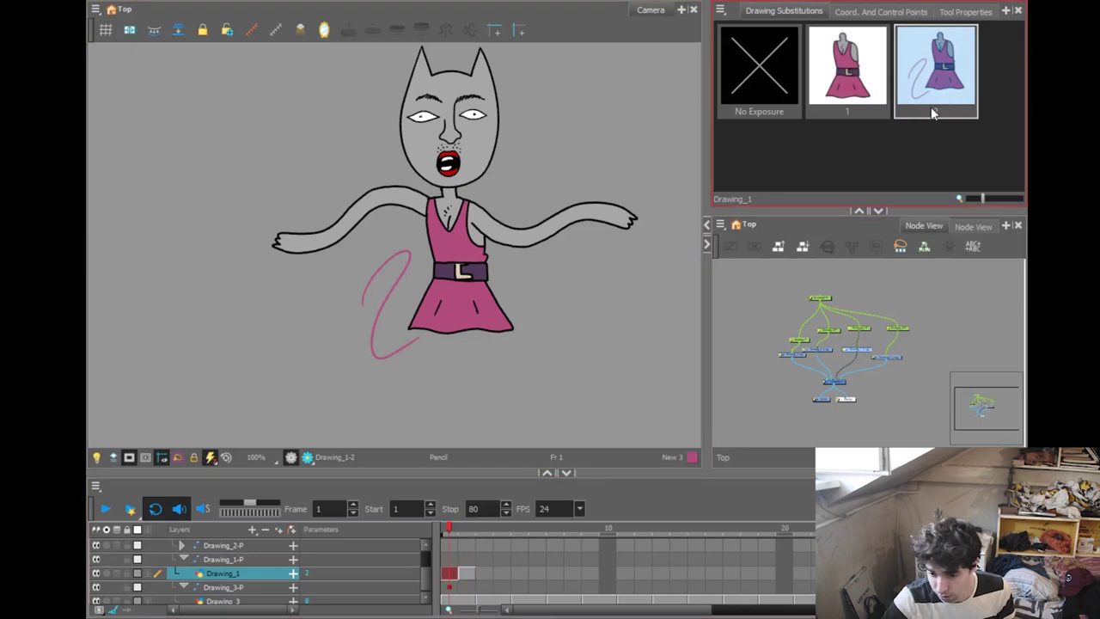
pyautogui.press('.')
pyautogui.press(',')
pyautogui.press('.')
pyautogui.press(',')
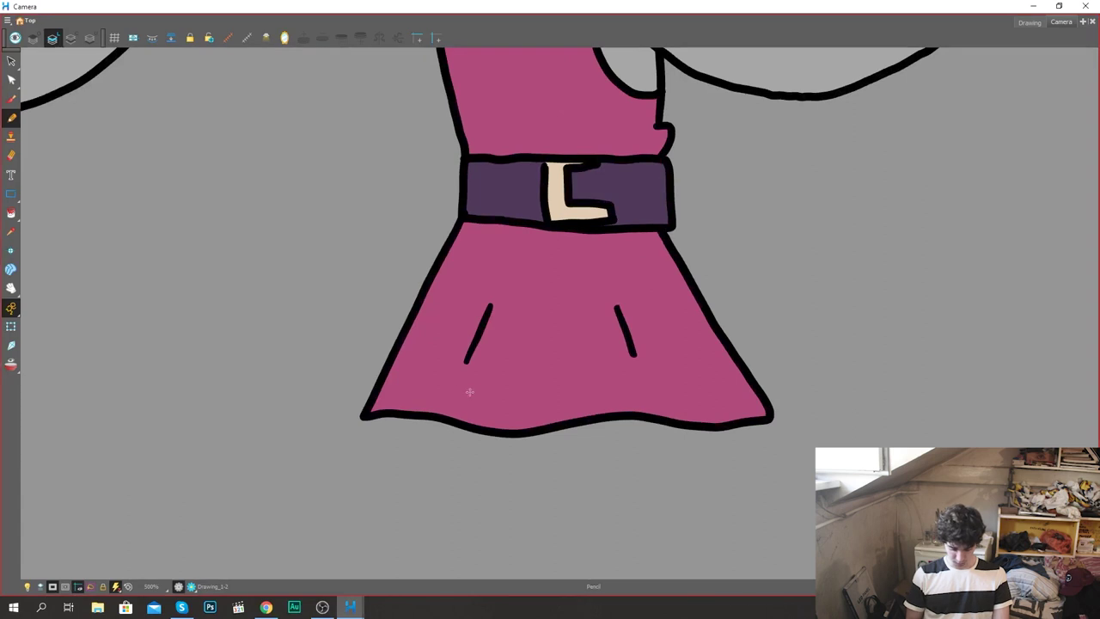
# Step: Cut the skirt out of the duplicated body drawing with the Cutter tool and delete it
pyautogui.click(11, 60)
pyautogui.moveTo(11, 60); pyautogui.dragTo(38, 79)
pyautogui.click(38, 75)
pyautogui.moveTo(758, 265)
pyautogui.mouseDown()
pyautogui.moveTo(378, 254)
pyautogui.moveTo(756, 262)
pyautogui.mouseUp()
pyautogui.press('Delete')
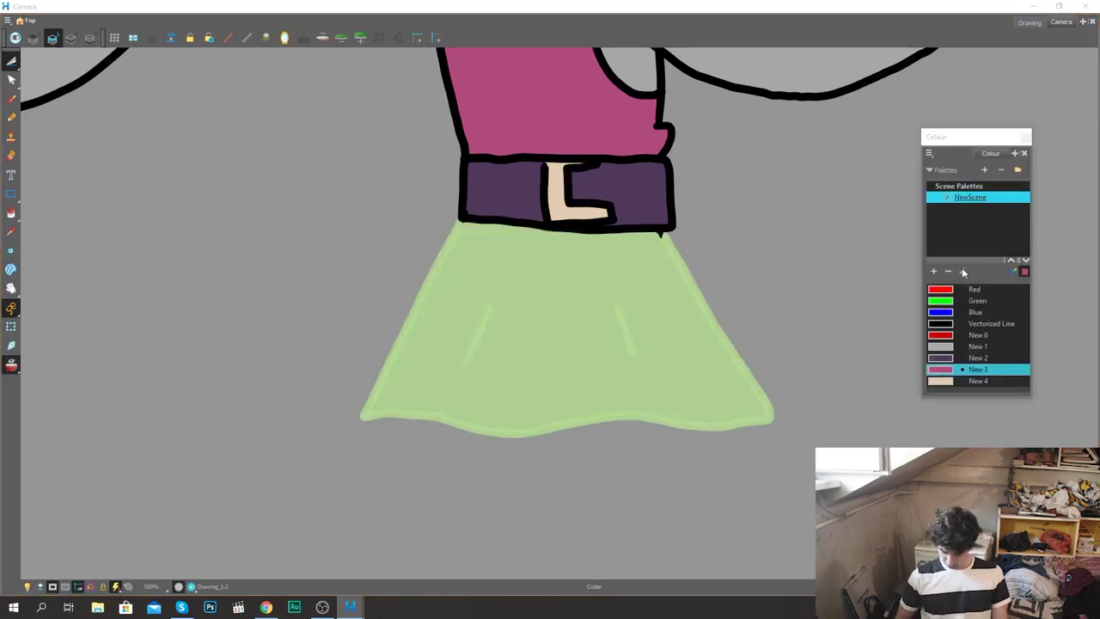
# Step: Draw an in-between skirt outline with two fold lines in the Vectorized Line colour, following the onion-skinned skirt poses
pyautogui.hotkey('alt', '/')
pyautogui.click(940, 323)
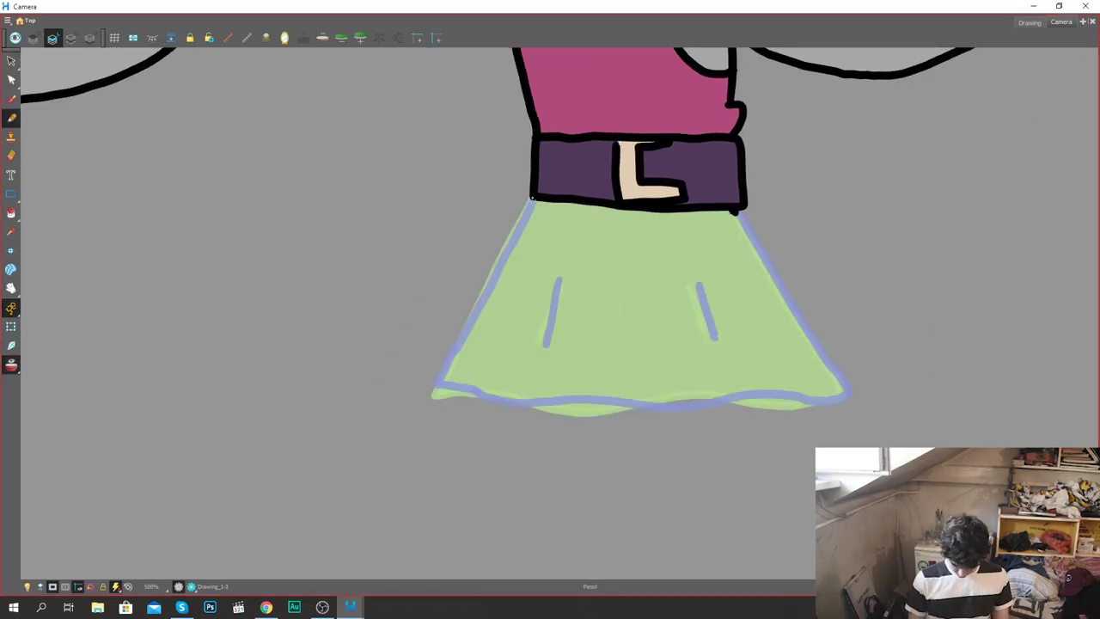
pyautogui.moveTo(532, 200)
pyautogui.mouseDown()
pyautogui.moveTo(435, 391)
pyautogui.moveTo(583, 409)
pyautogui.moveTo(833, 397)
pyautogui.mouseUp()
pyautogui.hotkey('ctrl', 'z')
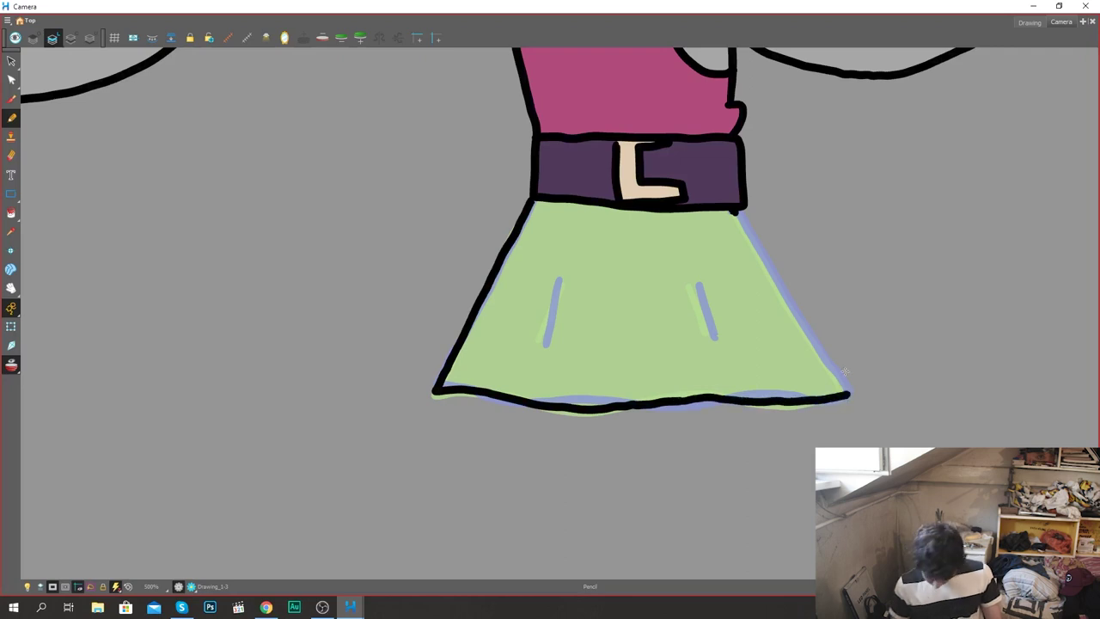
pyautogui.moveTo(735, 211); pyautogui.dragTo(848, 395)
pyautogui.moveTo(696, 297); pyautogui.dragTo(707, 332)
pyautogui.moveTo(544, 343); pyautogui.dragTo(560, 291)
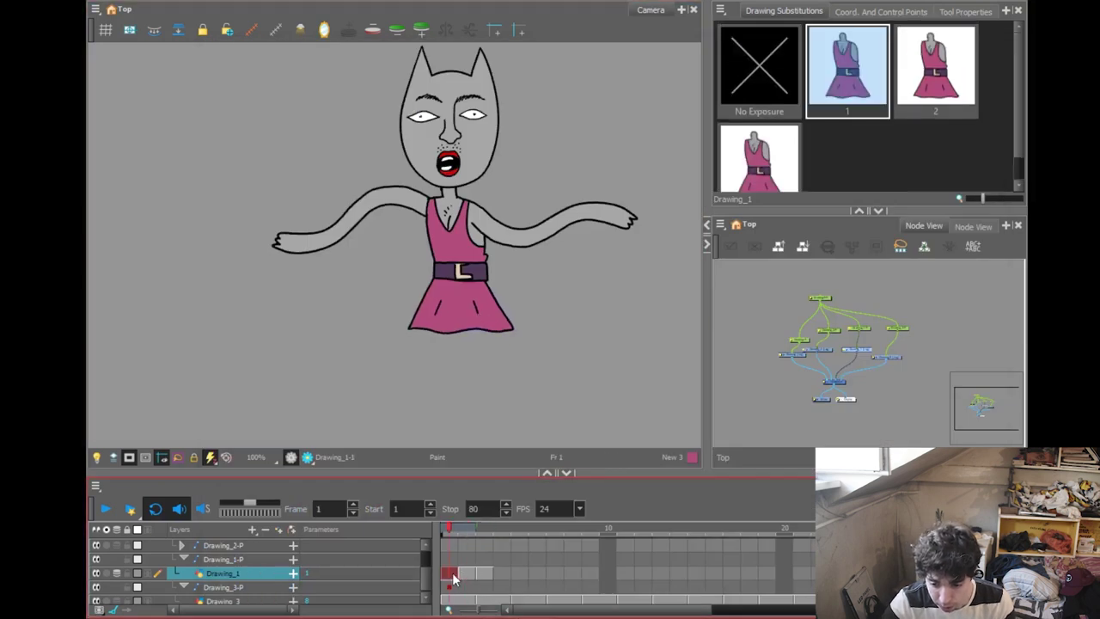
# Step: Extend the exposure of the body drawings in Drawing_1 so that each is held for two frames
pyautogui.click(466, 576)
pyautogui.click(479, 574)
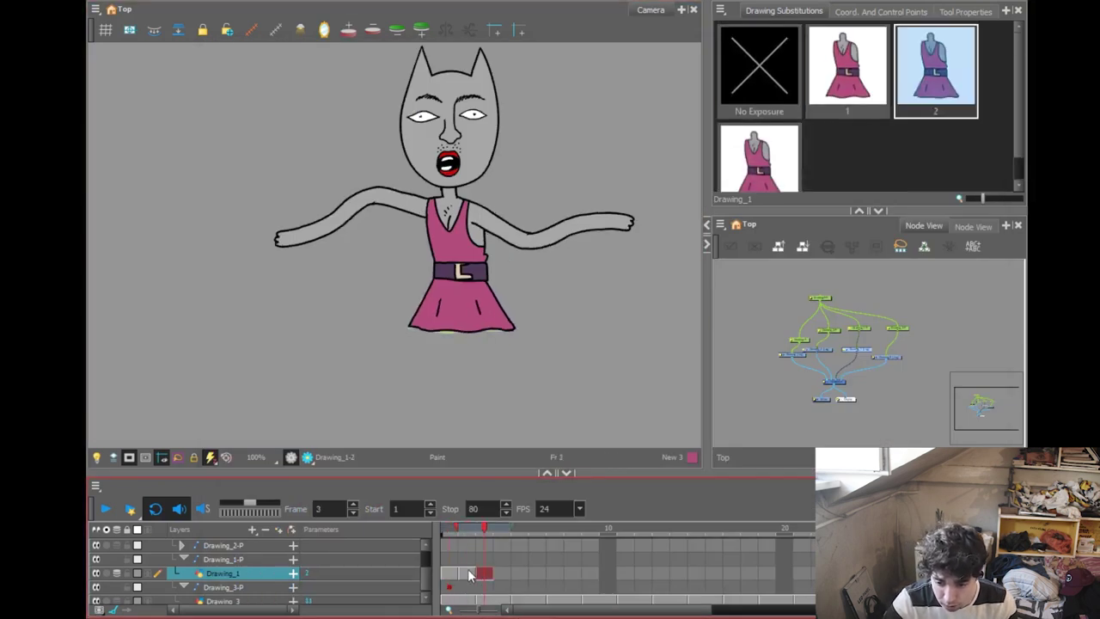
pyautogui.click(451, 574)
pyautogui.press('+')
pyautogui.click(485, 574)
pyautogui.press('+')
pyautogui.click(519, 574)
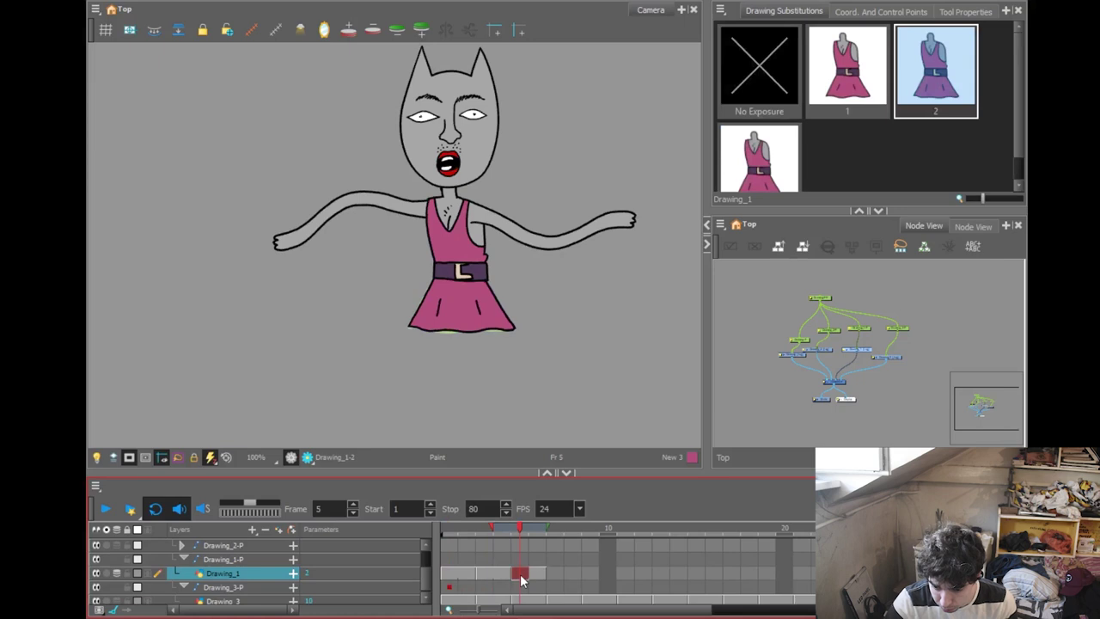
# Step: Copy body drawing 3 to frame 7, hold it for two frames, and play the animation
pyautogui.click(506, 576)
pyautogui.click(550, 575)
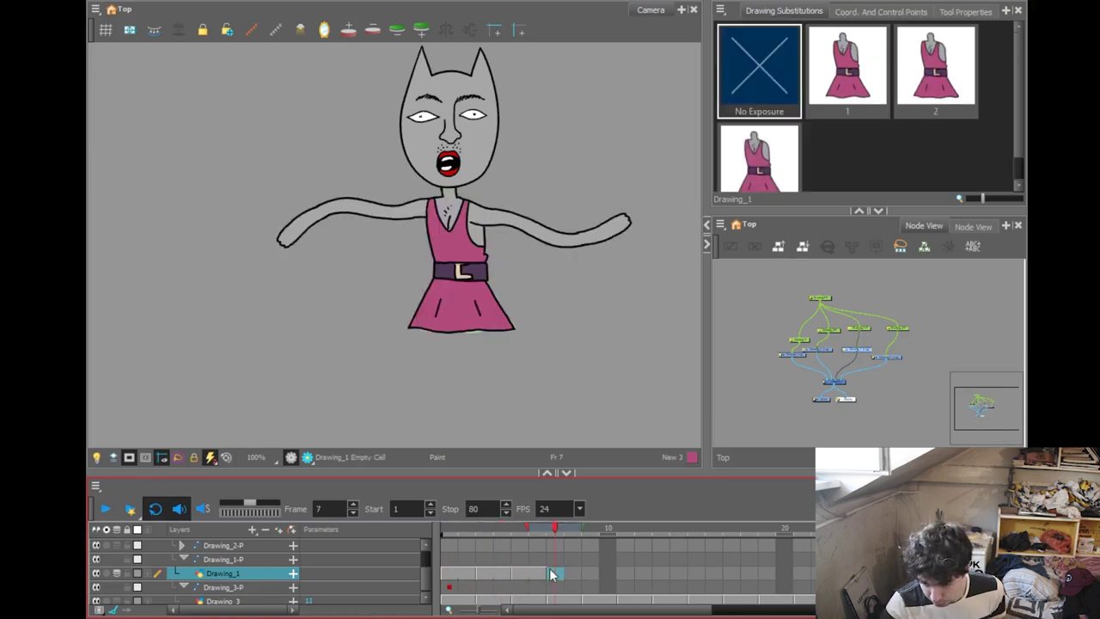
pyautogui.press('+')
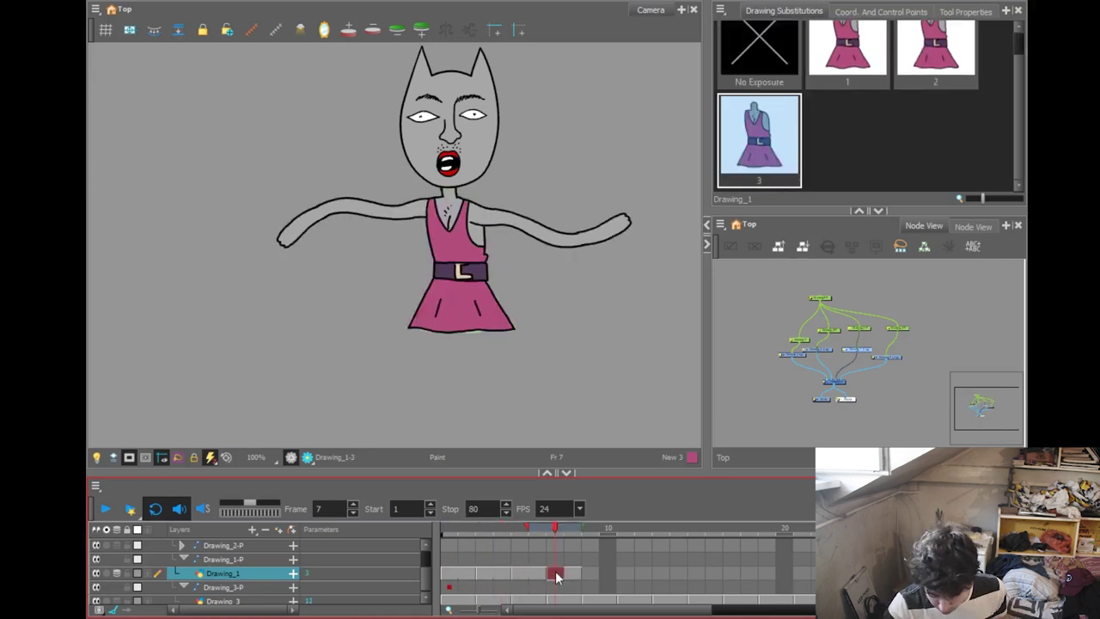
pyautogui.click(462, 572)
pyautogui.click(104, 508)
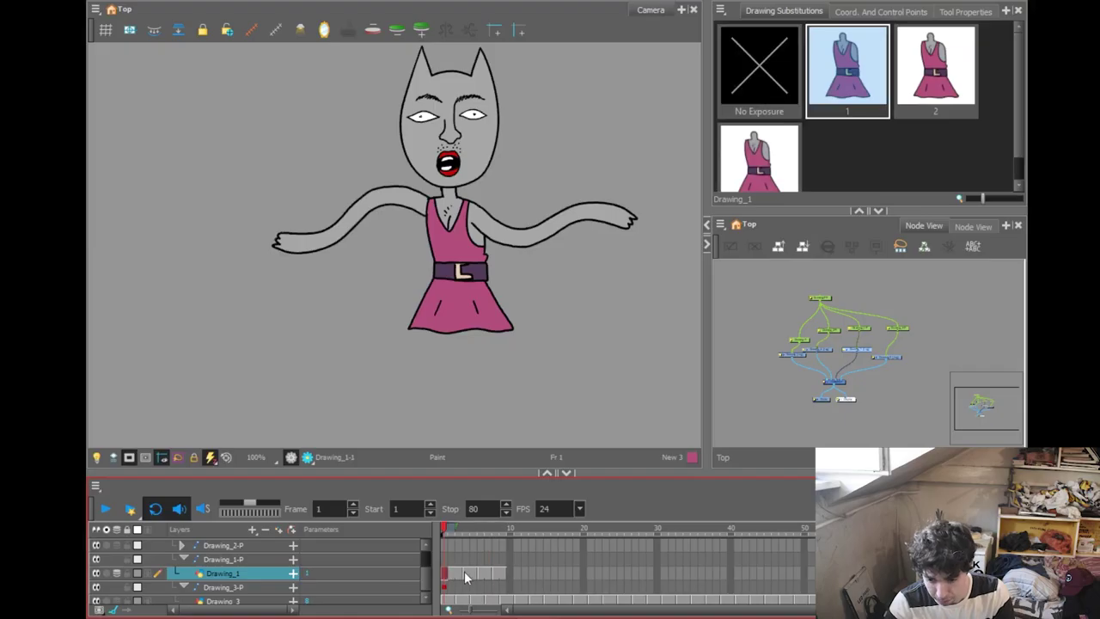
# Step: Lengthen each body drawing's exposure to three frames and repeat the skirt cycle along the rest of the timeline
pyautogui.click(466, 572)
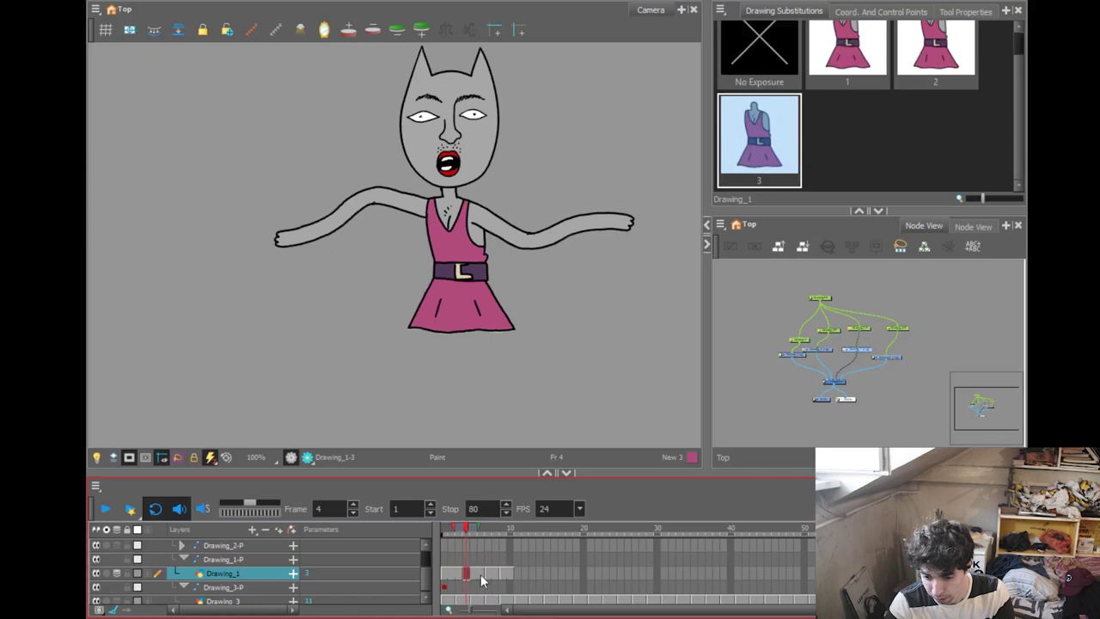
pyautogui.click(489, 574)
pyautogui.press('+')
pyautogui.click(511, 574)
pyautogui.press('+')
pyautogui.click(458, 575)
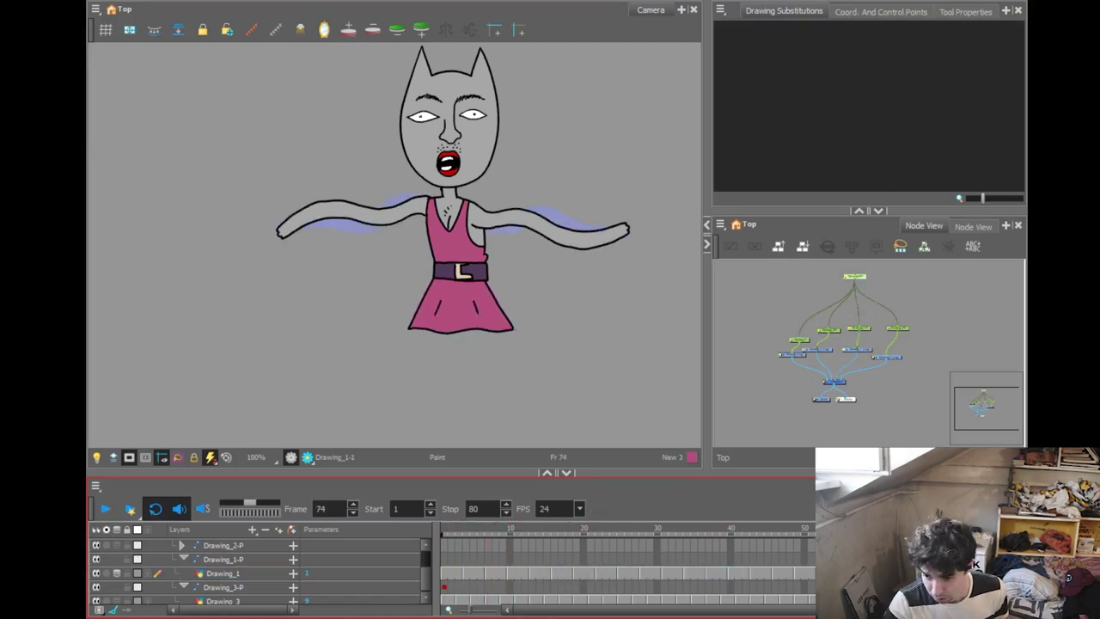
# Step: Add a new vector drawing layer and place its node beside the existing drawing nodes in the network
pyautogui.moveTo(918, 423); pyautogui.dragTo(805, 402)
pyautogui.scroll(3, 809, 378)
pyautogui.hotkey('ctrl', 'r')
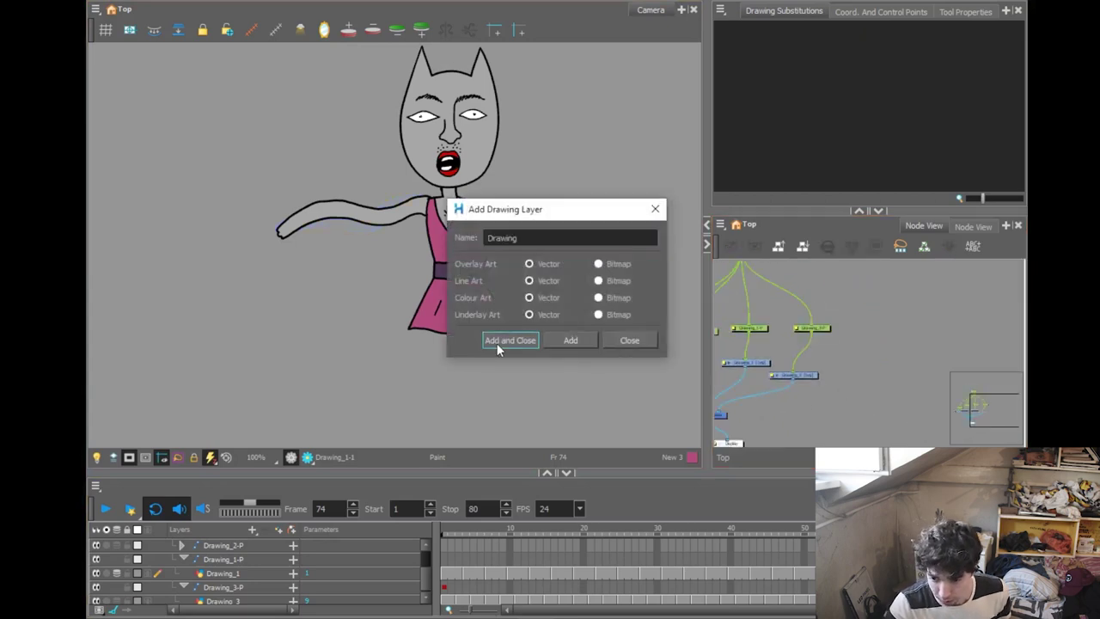
pyautogui.click(498, 344)
pyautogui.moveTo(907, 362); pyautogui.dragTo(875, 378)
pyautogui.moveTo(857, 393); pyautogui.dragTo(930, 354)
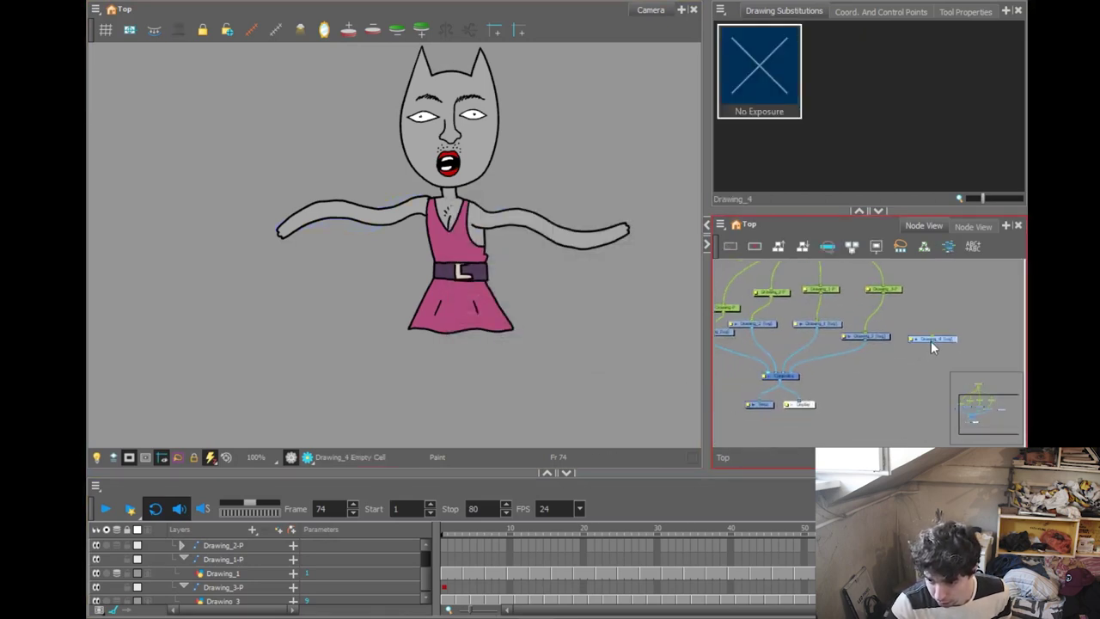
# Step: Connect the Drawing_4 node to the composite and give it a parent peg linked under the master peg
pyautogui.moveTo(833, 364); pyautogui.dragTo(793, 373)
pyautogui.moveTo(859, 343); pyautogui.dragTo(820, 374)
pyautogui.hotkey('ctrl', 'p')
pyautogui.moveTo(896, 330); pyautogui.dragTo(913, 424)
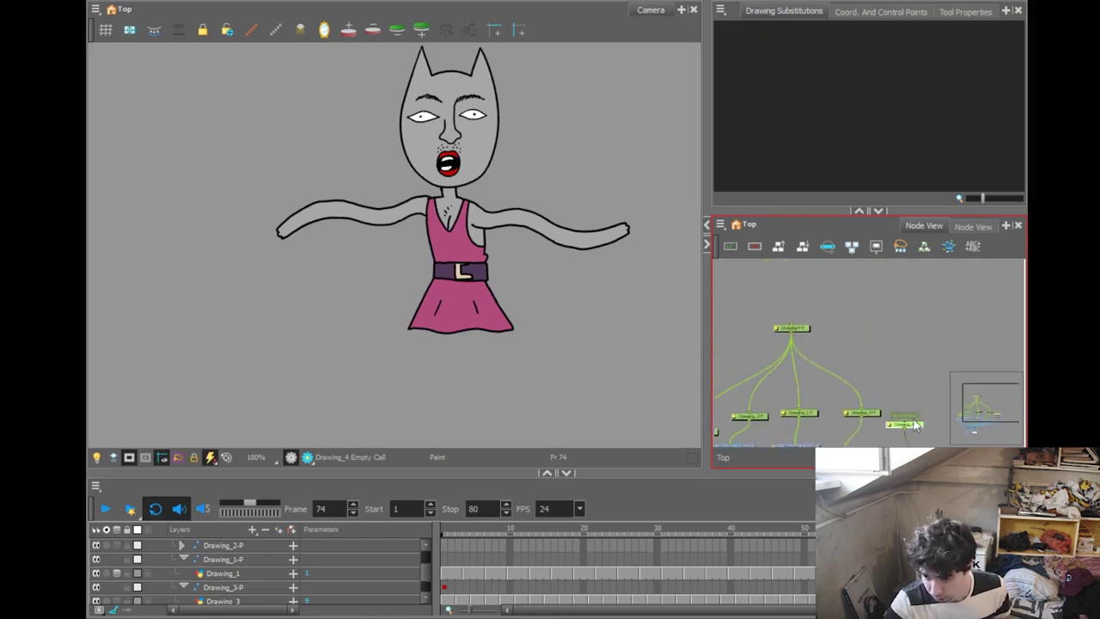
pyautogui.moveTo(870, 375); pyautogui.dragTo(797, 325)
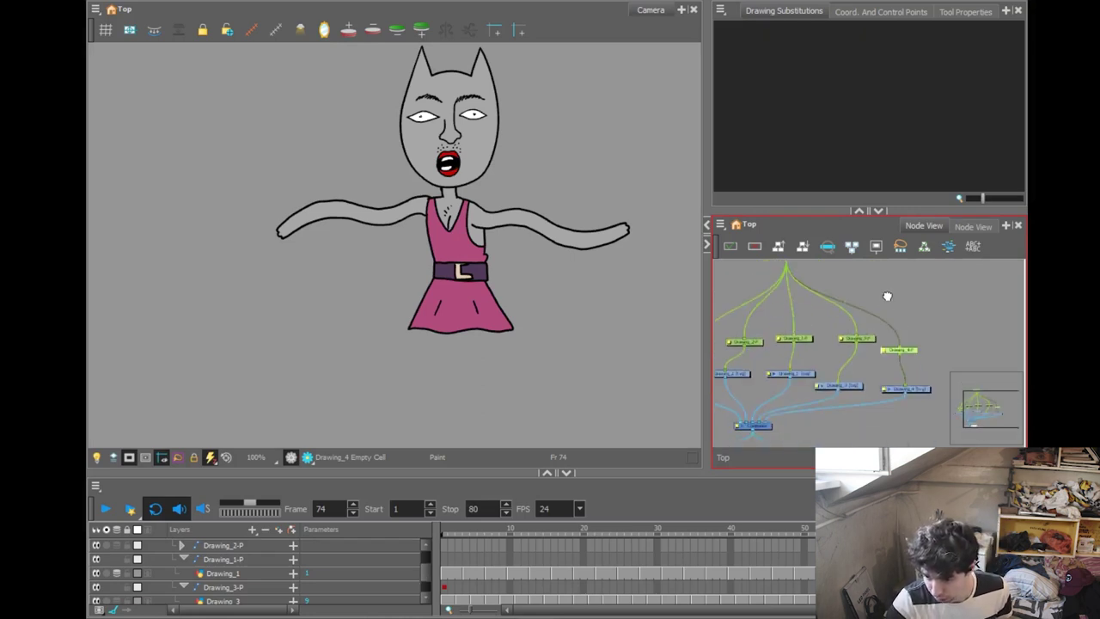
pyautogui.click(923, 394)
# Step: Switch to OBS and make the tablet source visible in the scene
pyautogui.hotkey('alt', 'Tab')
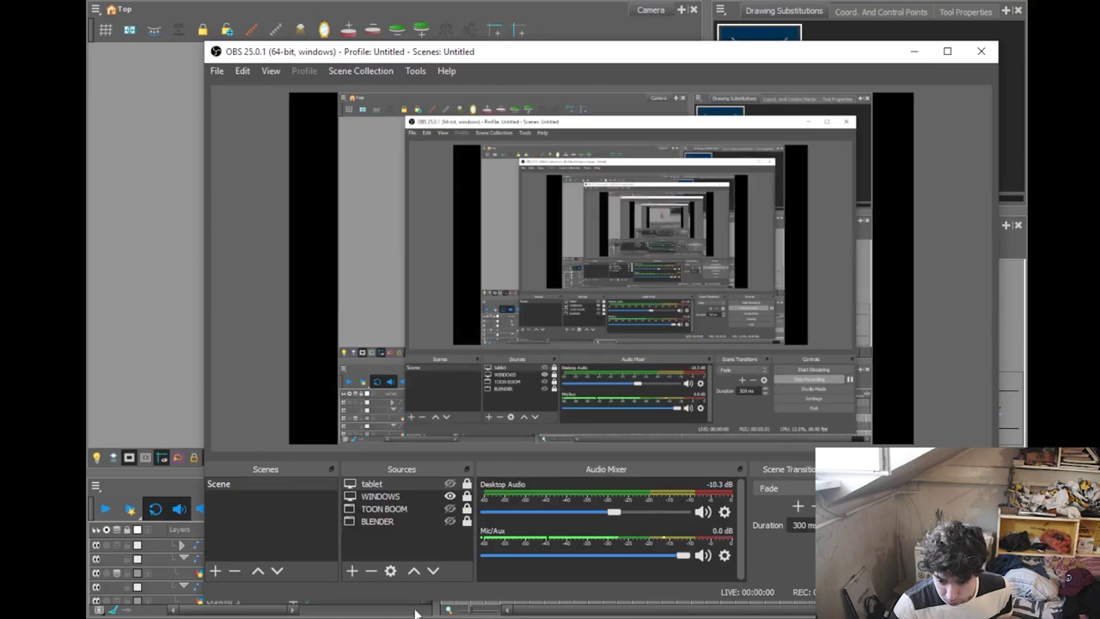
pyautogui.click(449, 485)
# Step: Paste a copy of the straight leg's foot into the next empty drawing of Drawing_4 and erase the line stubs above it
pyautogui.scroll(-4, 770, 274)
pyautogui.moveTo(768, 296)
pyautogui.mouseDown()
pyautogui.moveTo(738, 440)
pyautogui.moveTo(760, 304)
pyautogui.mouseUp()
pyautogui.moveTo(655, 276); pyautogui.dragTo(670, 507)
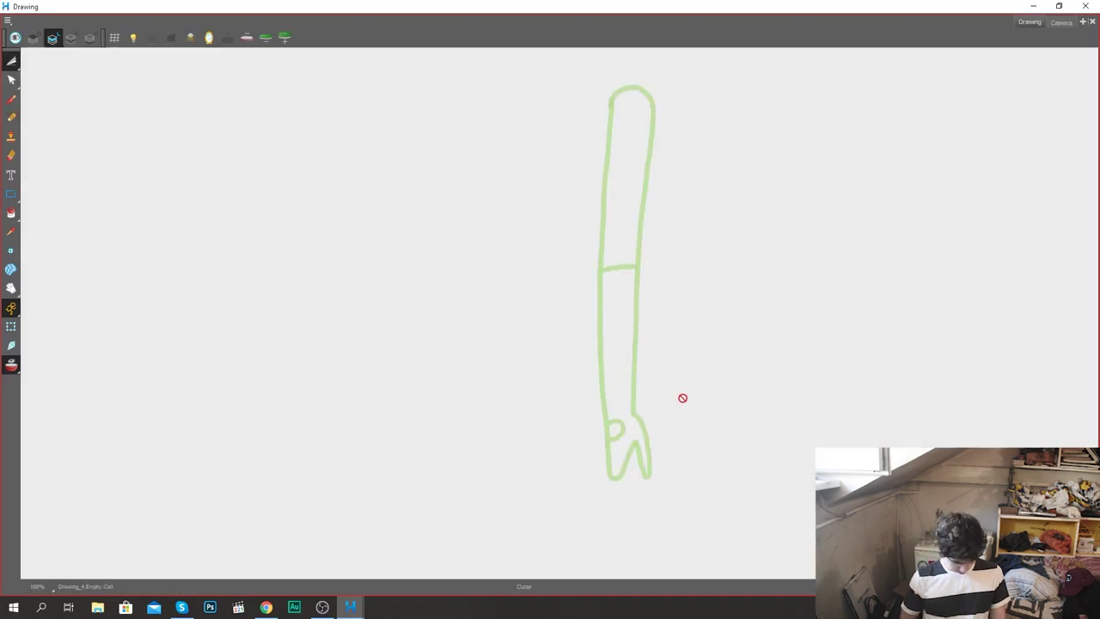
pyautogui.hotkey('ctrl', 'v')
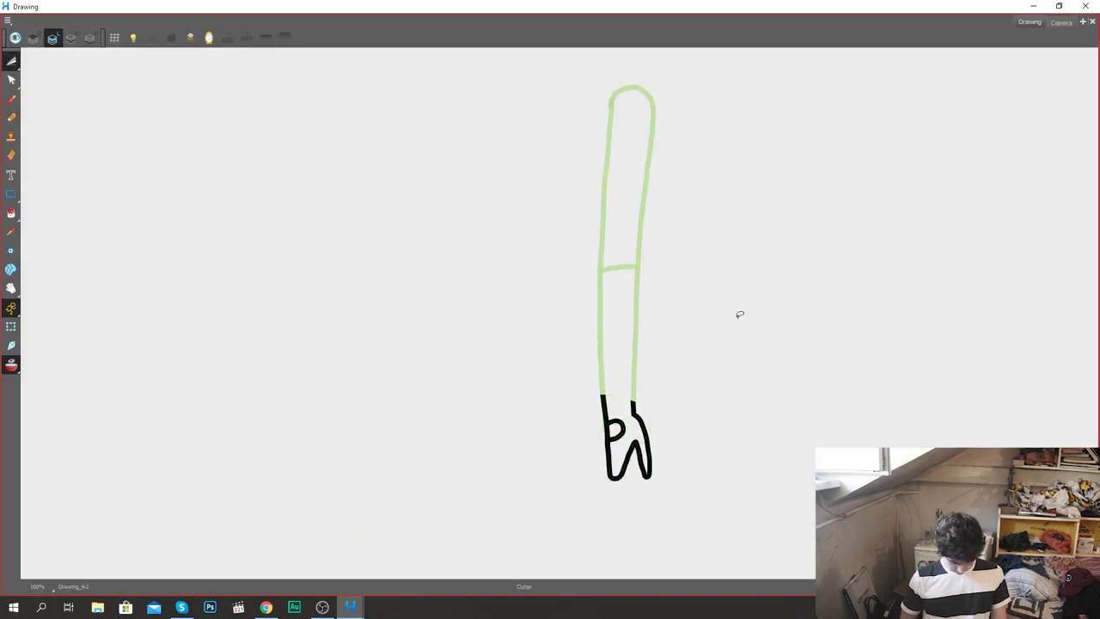
pyautogui.hotkey('alt', '/')
pyautogui.hotkey('alt', 'e')
pyautogui.click(602, 398)
pyautogui.moveTo(631, 402); pyautogui.dragTo(635, 408)
pyautogui.hotkey('alt', '/')
# Step: Flip through the straight and bent leg drawings with the onion skin on and off to examine the leg's motion
pyautogui.press('g')
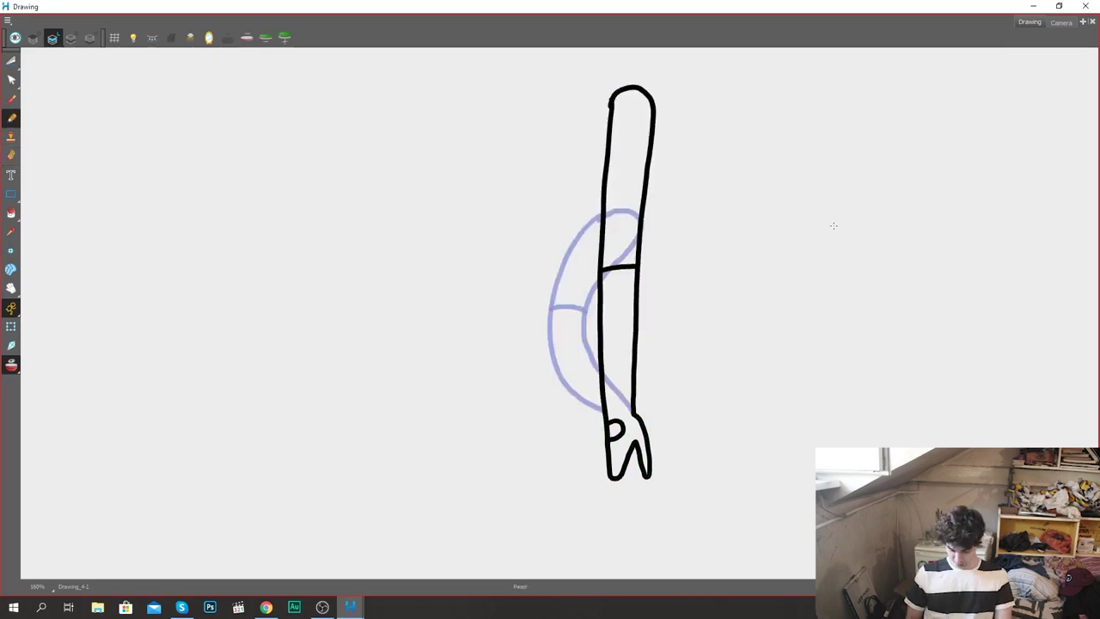
pyautogui.press(',')
pyautogui.click(16, 367)
pyautogui.press('g')
pyautogui.press('f')
pyautogui.press('g')
pyautogui.press('f')
pyautogui.press('.')
pyautogui.hotkey('alt', 'o')
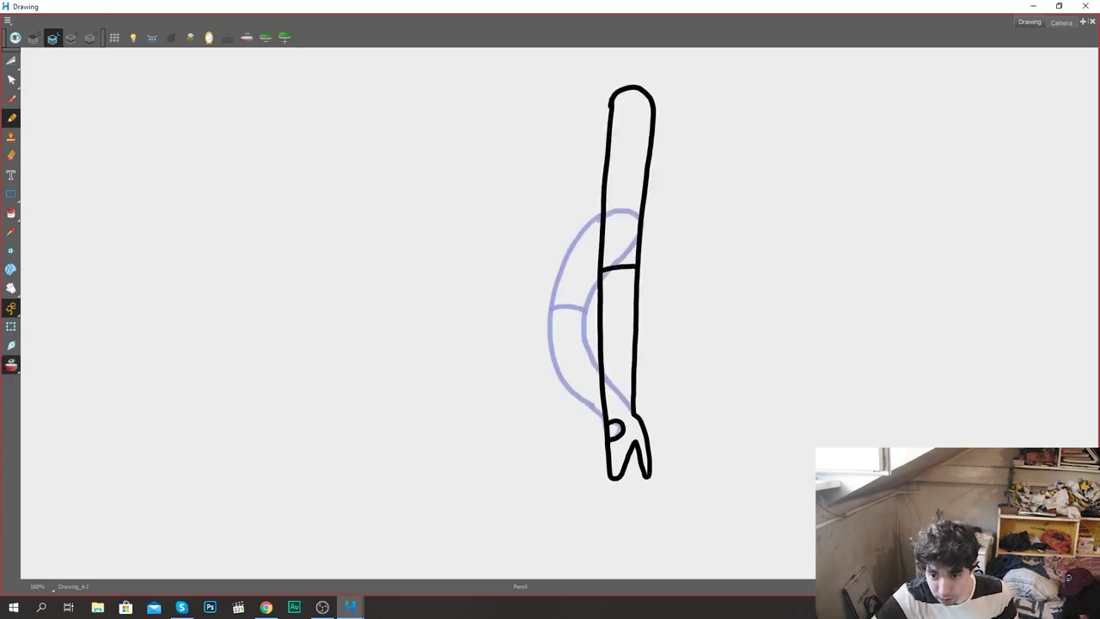
pyautogui.press('f')
pyautogui.press('f')
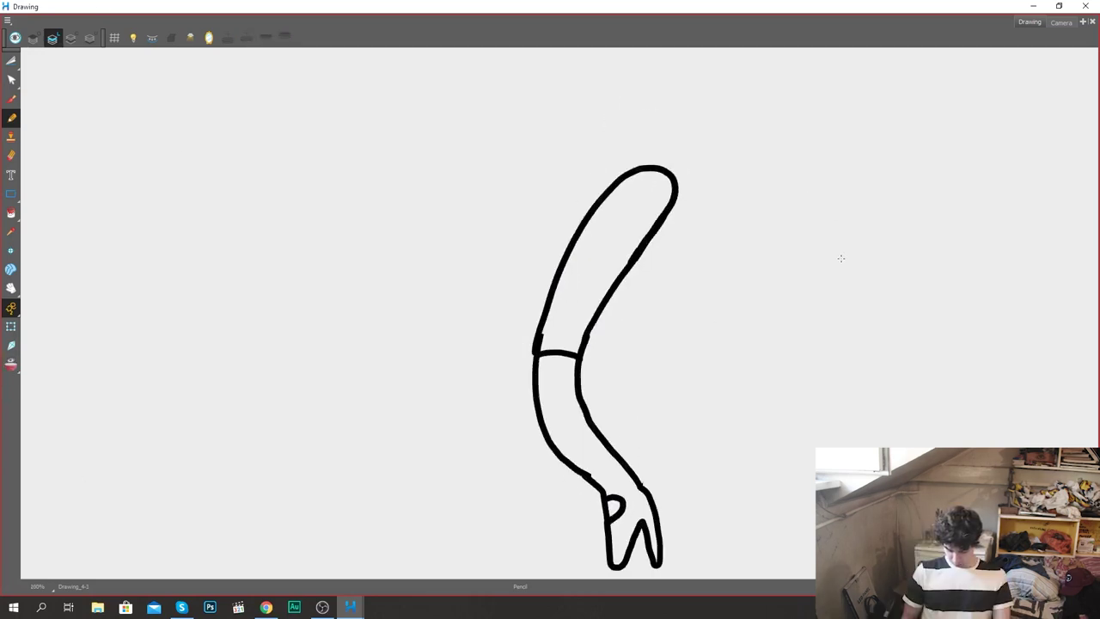
pyautogui.press('g')
pyautogui.press('g')
pyautogui.press('f')
pyautogui.press('f')
pyautogui.press('g')
pyautogui.press('g')
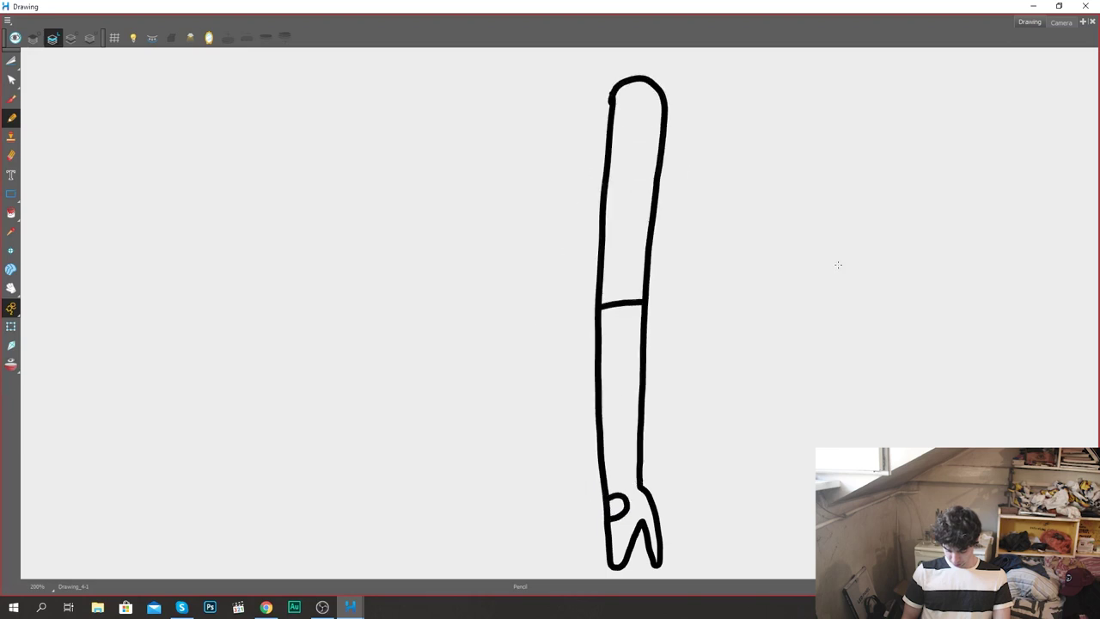
pyautogui.press('f')
pyautogui.press('f')
pyautogui.press('g')
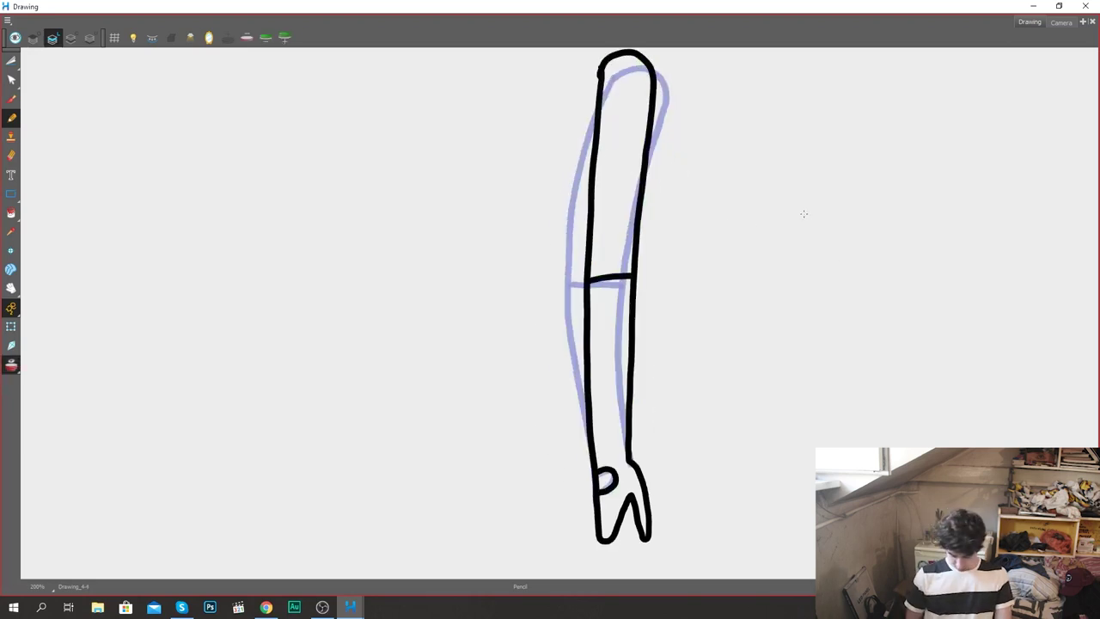
pyautogui.press('f')
pyautogui.press('g')
pyautogui.press('f')
pyautogui.press(',')
pyautogui.press('.')
pyautogui.press(',')
pyautogui.press('.')
pyautogui.press(',')
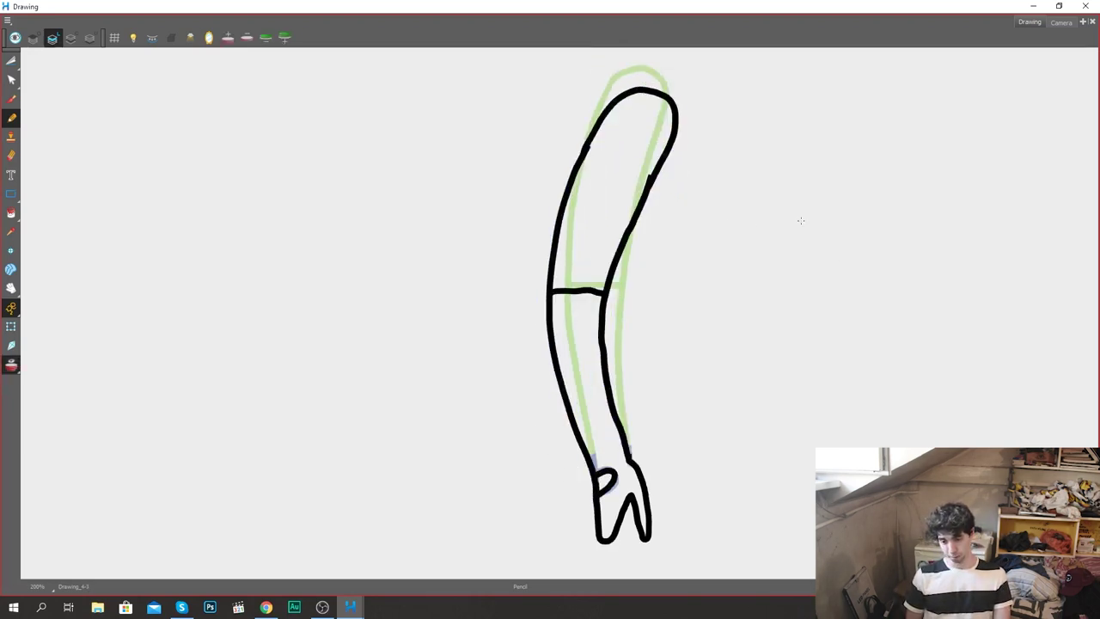
# Step: Erase the line stubs above the pasted foot and draw an in-between leg with a boot cuff line between the two onion-skinned bent poses
pyautogui.press('g')
pyautogui.hotkey('alt', 'e')
pyautogui.moveTo(592, 464)
pyautogui.mouseDown()
pyautogui.moveTo(614, 472)
pyautogui.moveTo(629, 448)
pyautogui.mouseUp()
pyautogui.hotkey('alt', '/')
pyautogui.moveTo(630, 110)
pyautogui.mouseDown()
pyautogui.moveTo(578, 168)
pyautogui.moveTo(537, 292)
pyautogui.moveTo(543, 374)
pyautogui.moveTo(587, 457)
pyautogui.mouseUp()
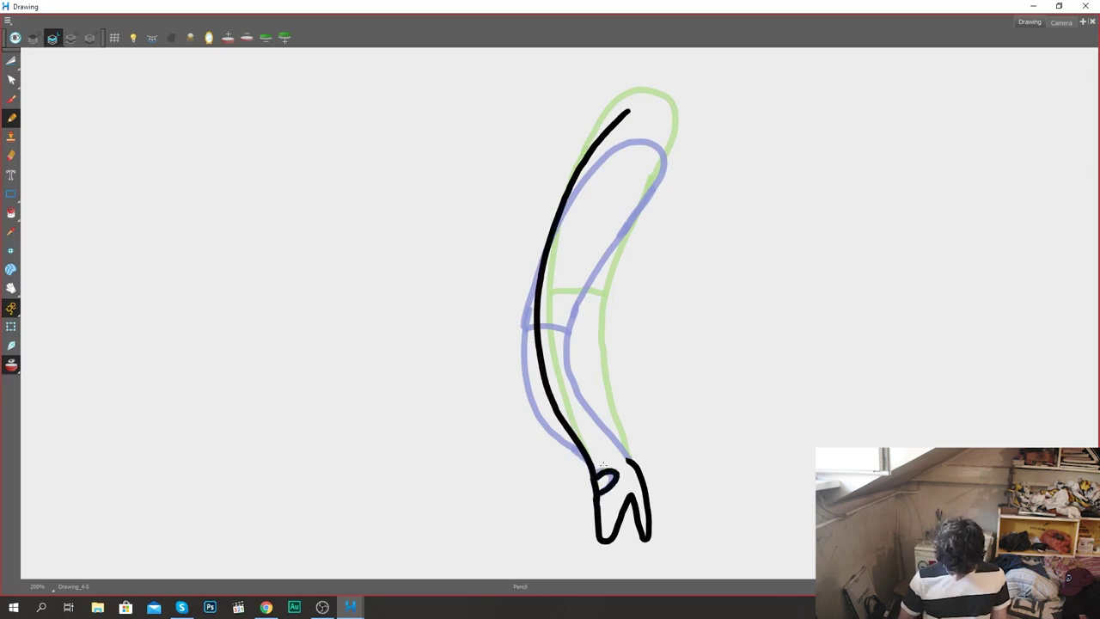
pyautogui.moveTo(666, 127)
pyautogui.mouseDown()
pyautogui.moveTo(581, 342)
pyautogui.moveTo(591, 392)
pyautogui.moveTo(615, 427)
pyautogui.mouseUp()
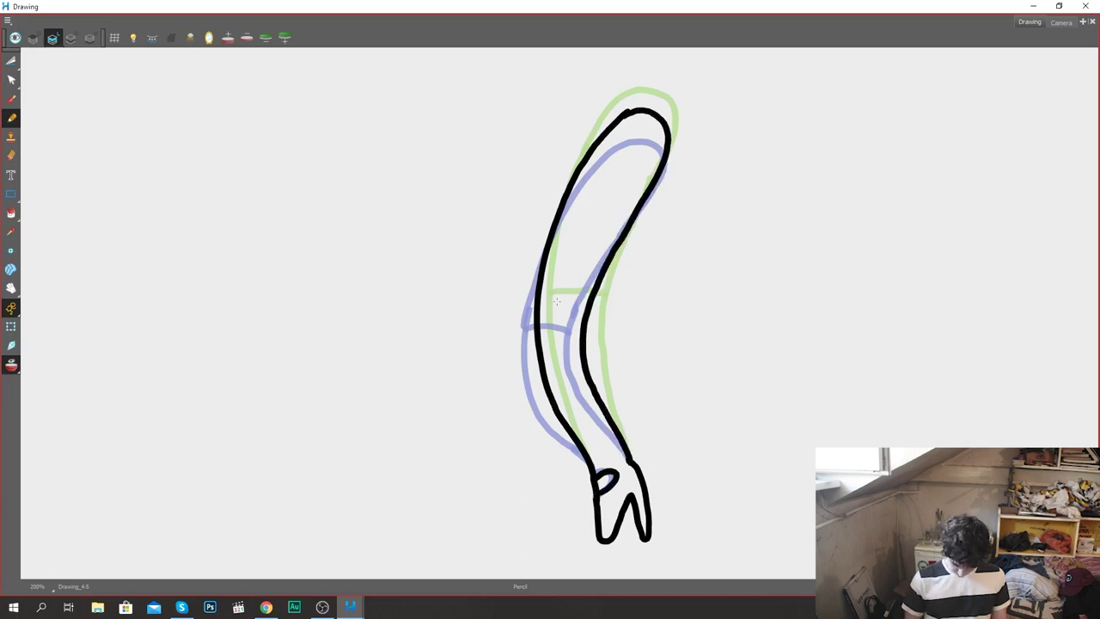
pyautogui.moveTo(535, 306); pyautogui.dragTo(584, 313)
# Step: Step back and forth through the leg drawings to examine how the new in-between fits its neighbours
pyautogui.press('.')
pyautogui.press('.')
pyautogui.press(',')
pyautogui.press(',')
pyautogui.press(',')
pyautogui.press('.')
pyautogui.press('.')
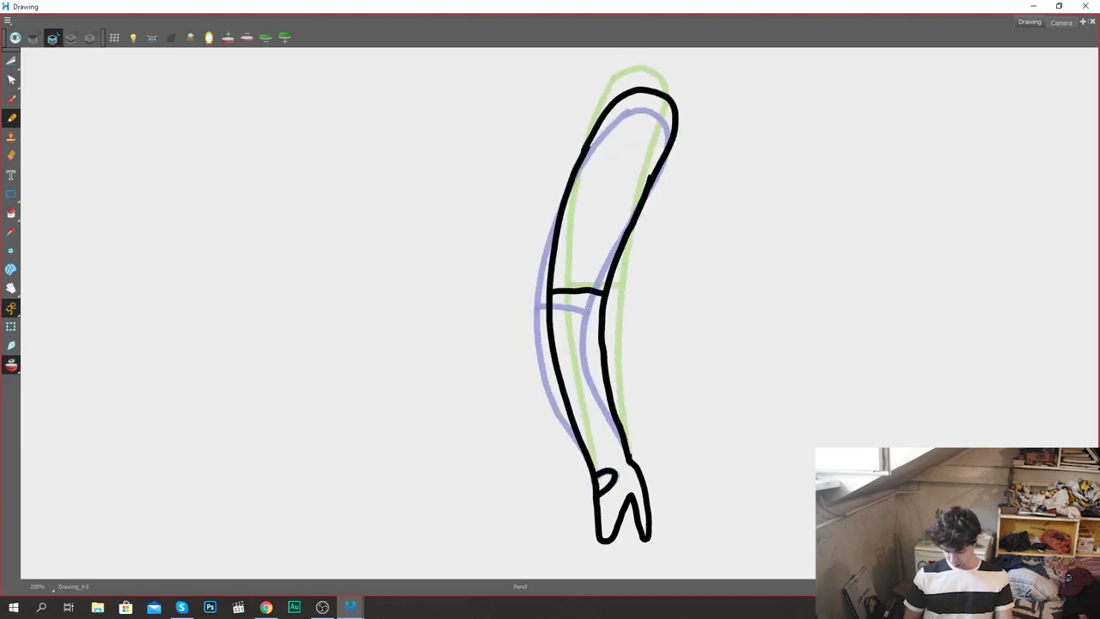
pyautogui.press(',')
pyautogui.press(',')
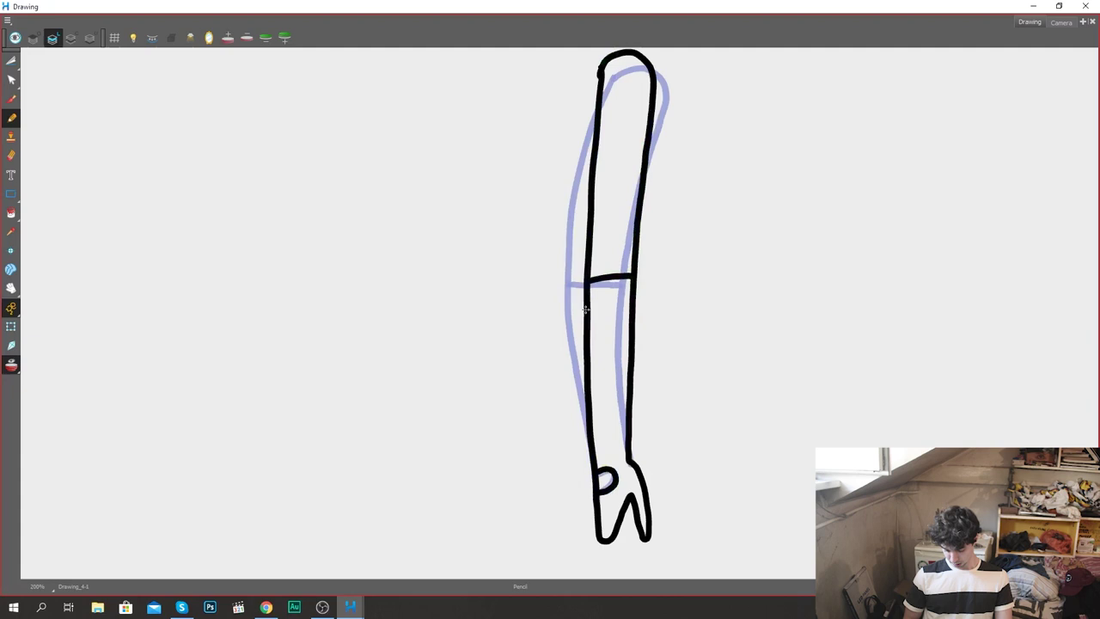
# Step: Paste the foot into another drawing between the onion-skinned leg poses and draw both sides of the in-between leg
pyautogui.press('.')
pyautogui.hotkey('ctrl', 'v')
pyautogui.hotkey('alt', 'e')
pyautogui.hotkey('alt', '/')
pyautogui.moveTo(640, 124); pyautogui.dragTo(653, 197)
pyautogui.moveTo(643, 111)
pyautogui.mouseDown()
pyautogui.moveTo(617, 132)
pyautogui.moveTo(589, 267)
pyautogui.moveTo(606, 578)
pyautogui.mouseUp()
pyautogui.moveTo(673, 134)
pyautogui.mouseDown()
pyautogui.moveTo(635, 369)
pyautogui.moveTo(639, 494)
pyautogui.mouseUp()
# Step: Paste the foot into the drawing before the most bent leg pose and erase its excess line end
pyautogui.press('g')
pyautogui.moveTo(643, 193)
pyautogui.mouseDown()
pyautogui.moveTo(637, 135)
pyautogui.moveTo(634, 105)
pyautogui.mouseUp()
pyautogui.hotkey('ctrl', 'v')
pyautogui.hotkey('alt', 'e')
pyautogui.moveTo(604, 449)
pyautogui.mouseDown()
pyautogui.moveTo(600, 423)
pyautogui.moveTo(614, 445)
pyautogui.mouseUp()
# Step: Draw the in-between leg outline and boot cuff line above the foot, cleaning up the line stub at the ankle
pyautogui.hotkey('alt', '/')
pyautogui.moveTo(633, 89)
pyautogui.mouseDown()
pyautogui.moveTo(597, 461)
pyautogui.moveTo(609, 436)
pyautogui.mouseUp()
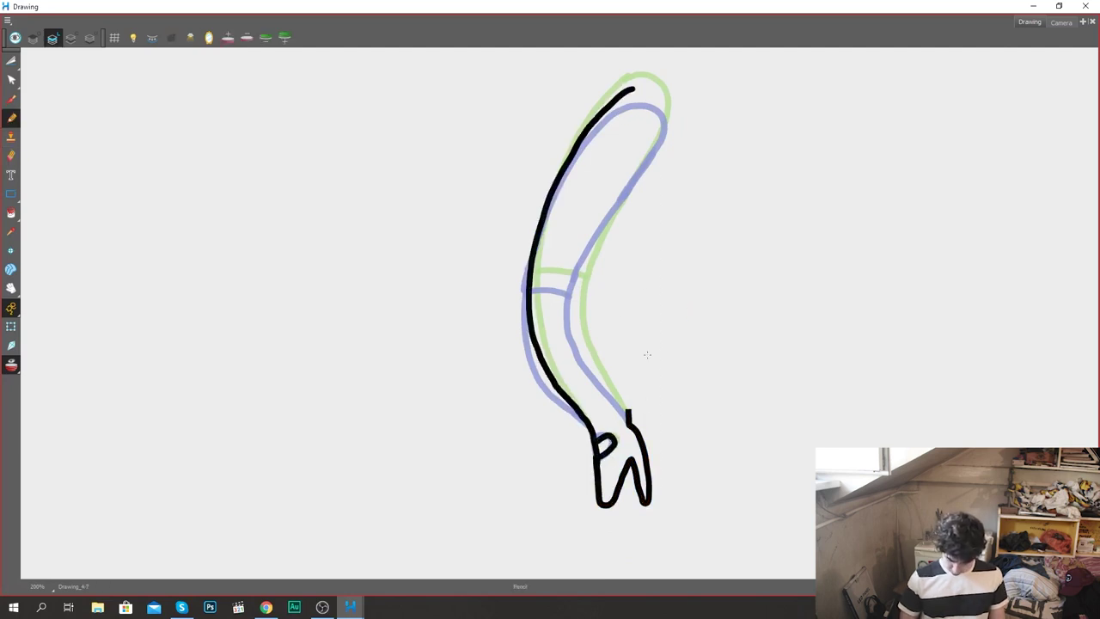
pyautogui.moveTo(664, 104)
pyautogui.mouseDown()
pyautogui.moveTo(574, 298)
pyautogui.moveTo(573, 322)
pyautogui.moveTo(629, 416)
pyautogui.moveTo(578, 333)
pyautogui.moveTo(613, 395)
pyautogui.mouseUp()
pyautogui.hotkey('alt', 'e')
pyautogui.hotkey('alt', '/')
pyautogui.hotkey('ctrl', 'z')
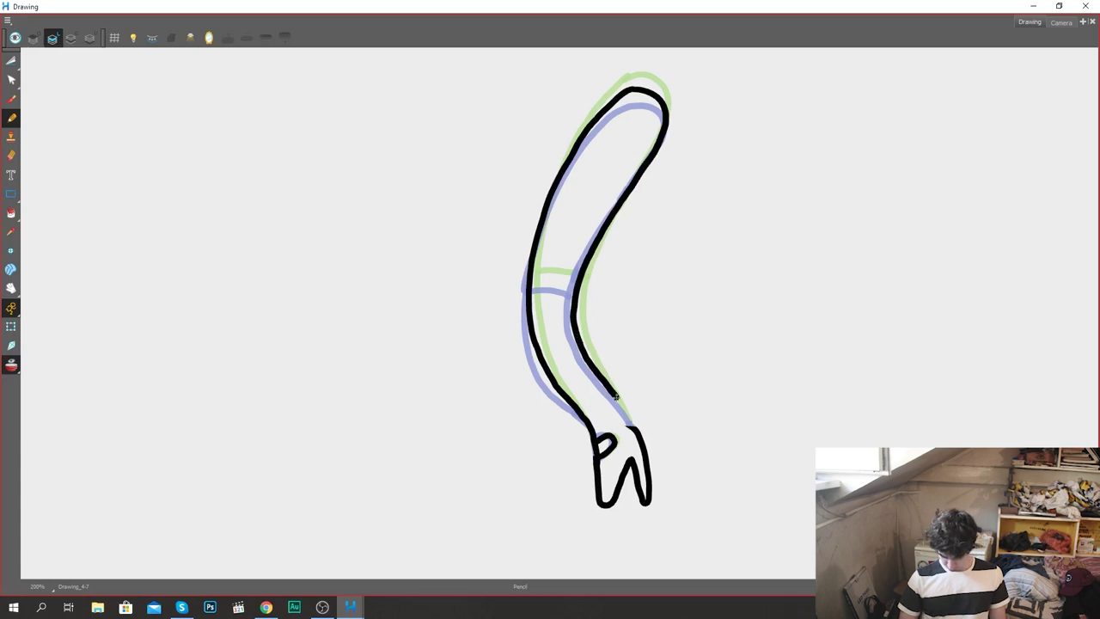
pyautogui.moveTo(530, 280); pyautogui.dragTo(566, 282)
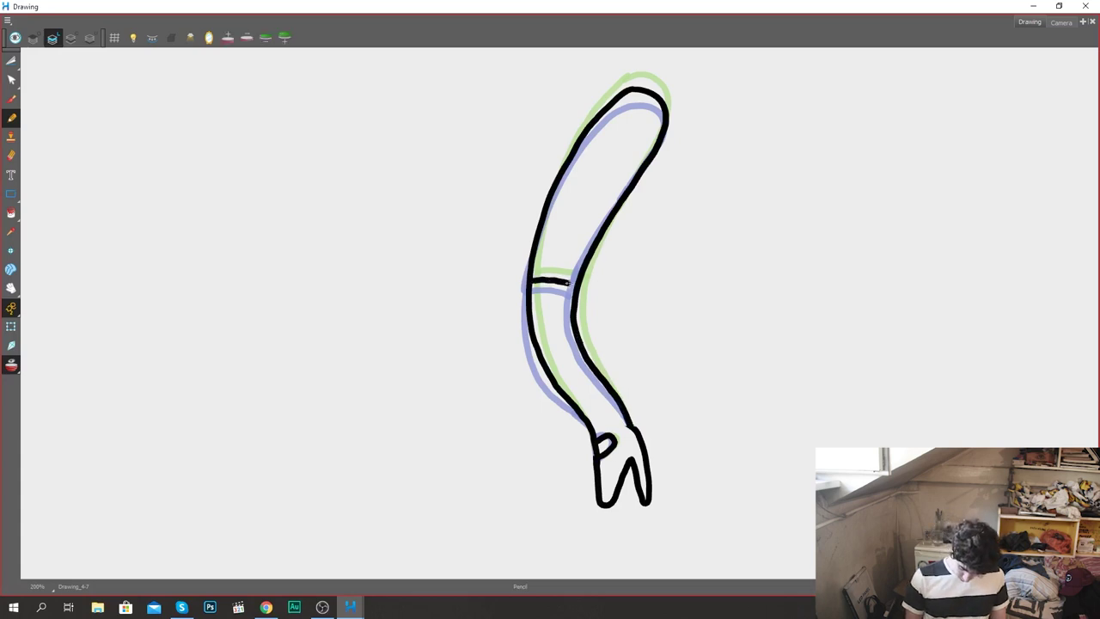
# Step: Flip forwards and backwards through the full set of leg drawings to examine the complete bending motion
pyautogui.press('f')
pyautogui.press('f')
pyautogui.press('f')
pyautogui.press('f')
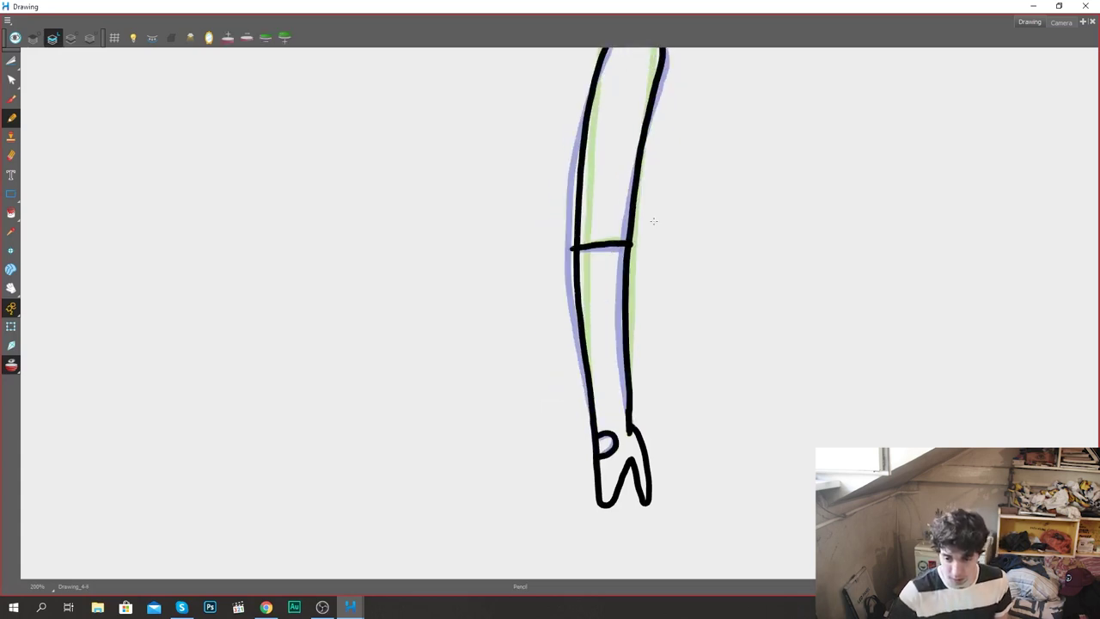
pyautogui.press('g')
pyautogui.press('g')
pyautogui.press('g')
pyautogui.press('g')
pyautogui.press('g')
pyautogui.press('g')
pyautogui.press('f')
pyautogui.press('f')
pyautogui.press('f')
pyautogui.press('f')
pyautogui.press('f')
pyautogui.press('f')
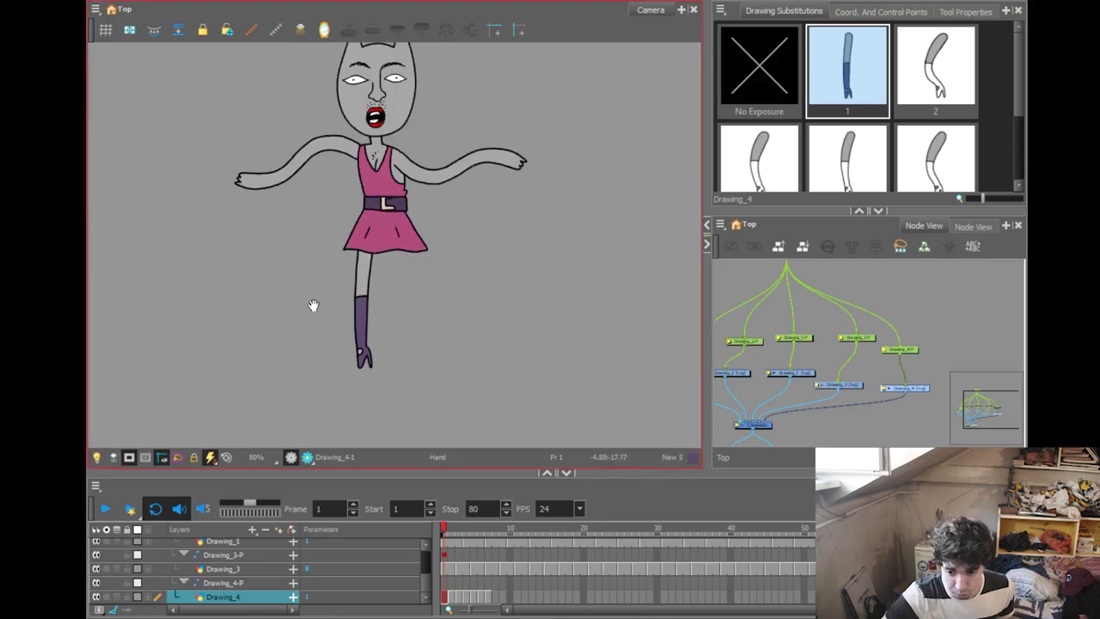
# Step: Paste the leg drawings in reverse on Drawing_4 starting at frame 15
pyautogui.moveTo(312, 307); pyautogui.dragTo(348, 331)
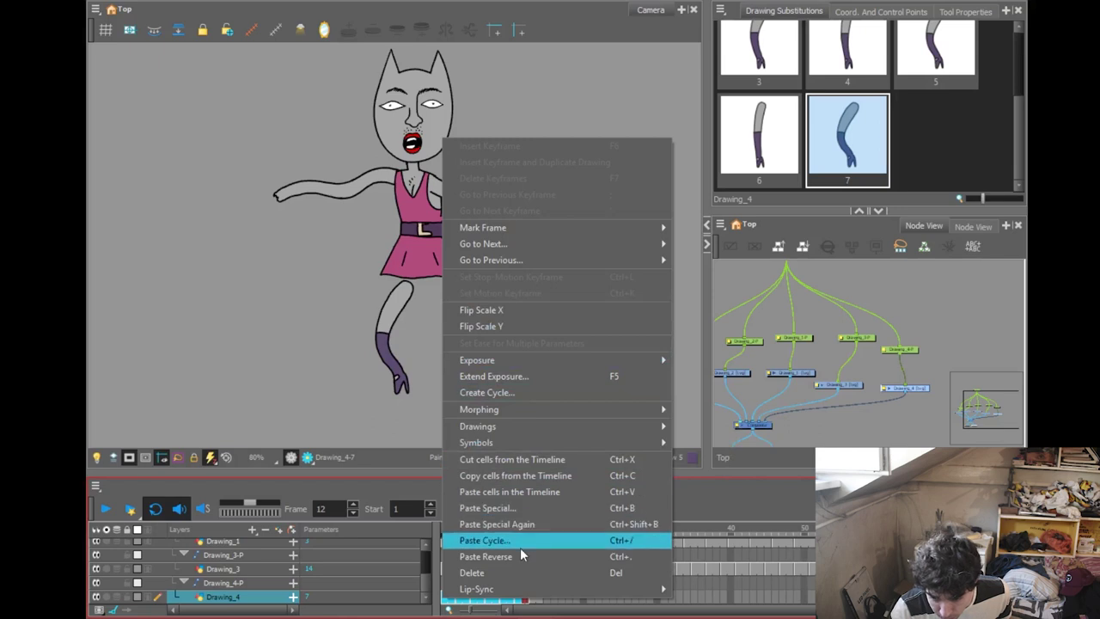
pyautogui.press('Escape')
pyautogui.rightClick(547, 602)
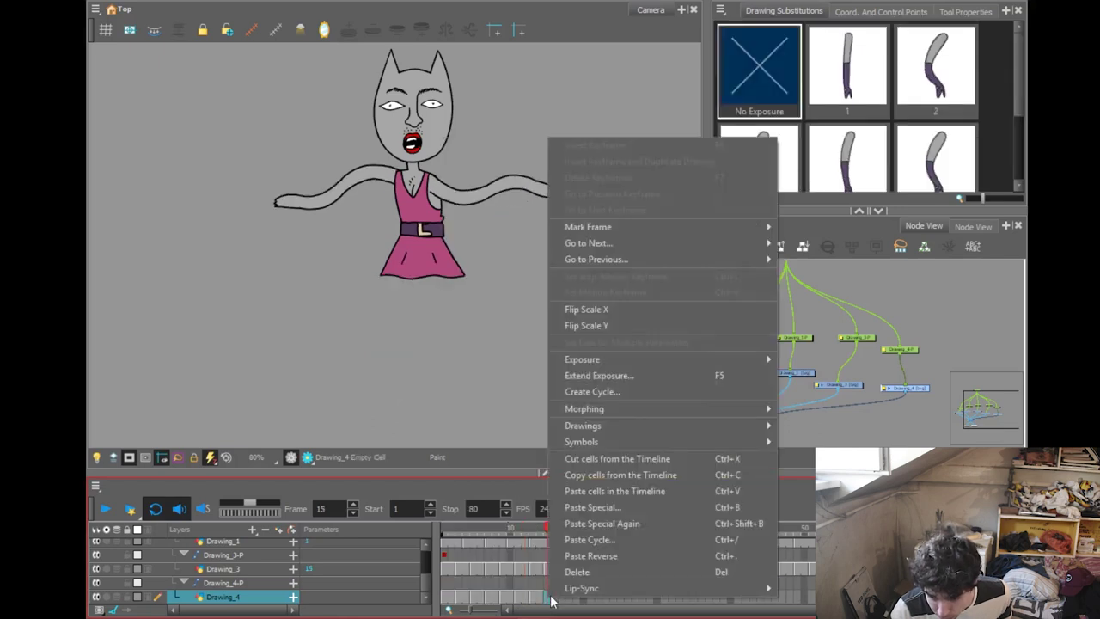
pyautogui.click(589, 557)
pyautogui.moveTo(542, 531)
pyautogui.mouseDown()
pyautogui.moveTo(515, 536)
pyautogui.moveTo(627, 545)
pyautogui.moveTo(517, 544)
pyautogui.mouseUp()
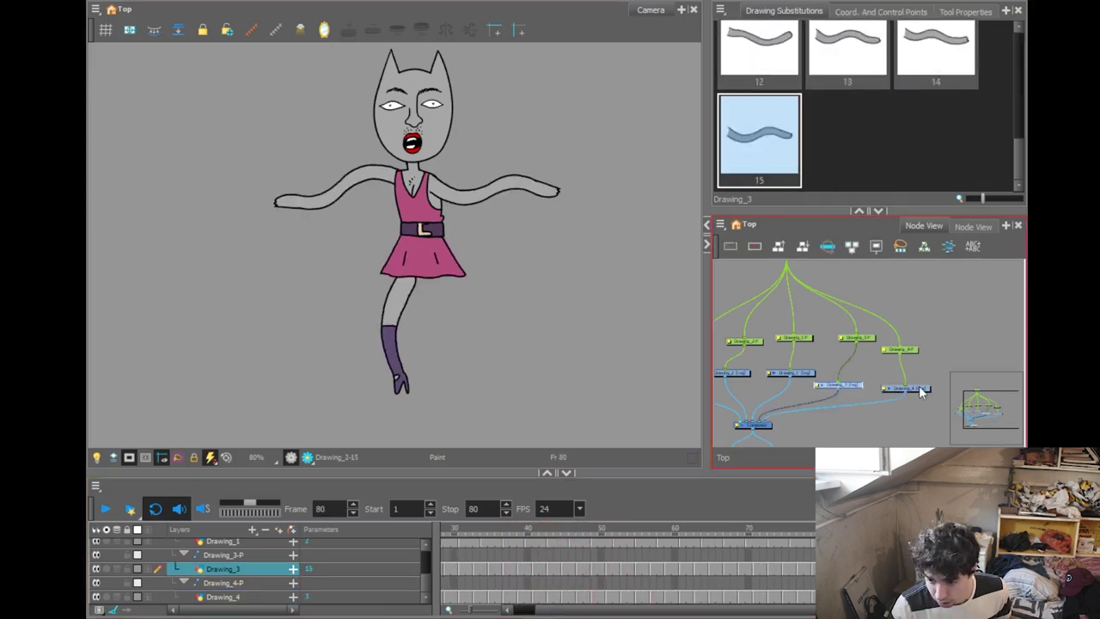
# Step: Duplicate the Drawing_4 leg layer to make the second leg
pyautogui.click(920, 389)
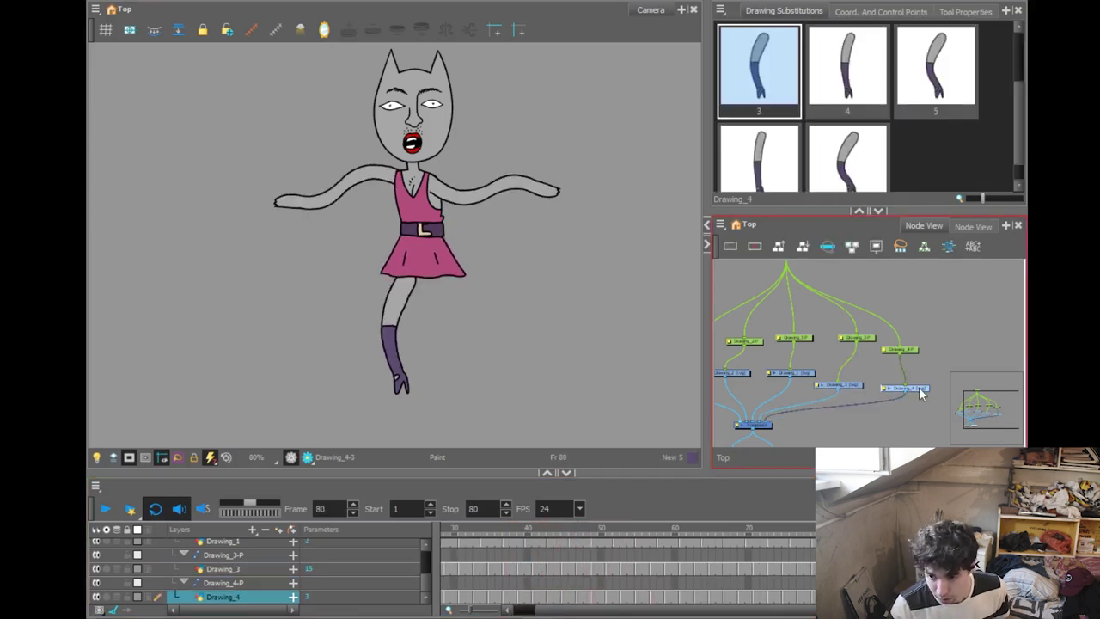
pyautogui.click(559, 335)
pyautogui.rightClick(112, 292)
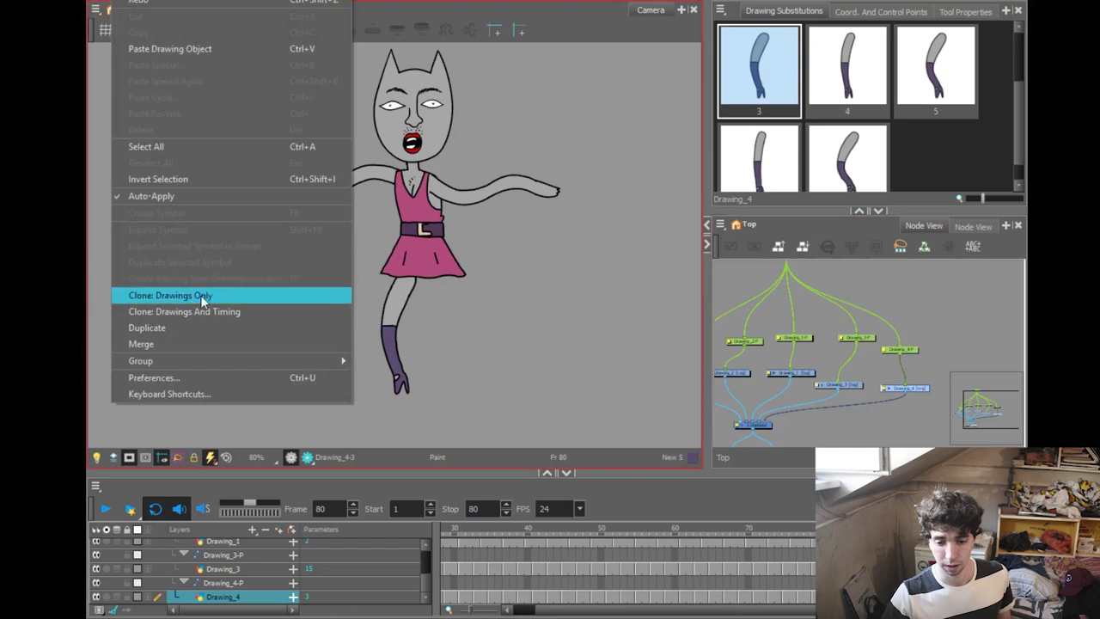
pyautogui.click(181, 328)
pyautogui.moveTo(912, 301); pyautogui.dragTo(797, 299)
pyautogui.moveTo(945, 372); pyautogui.dragTo(912, 319)
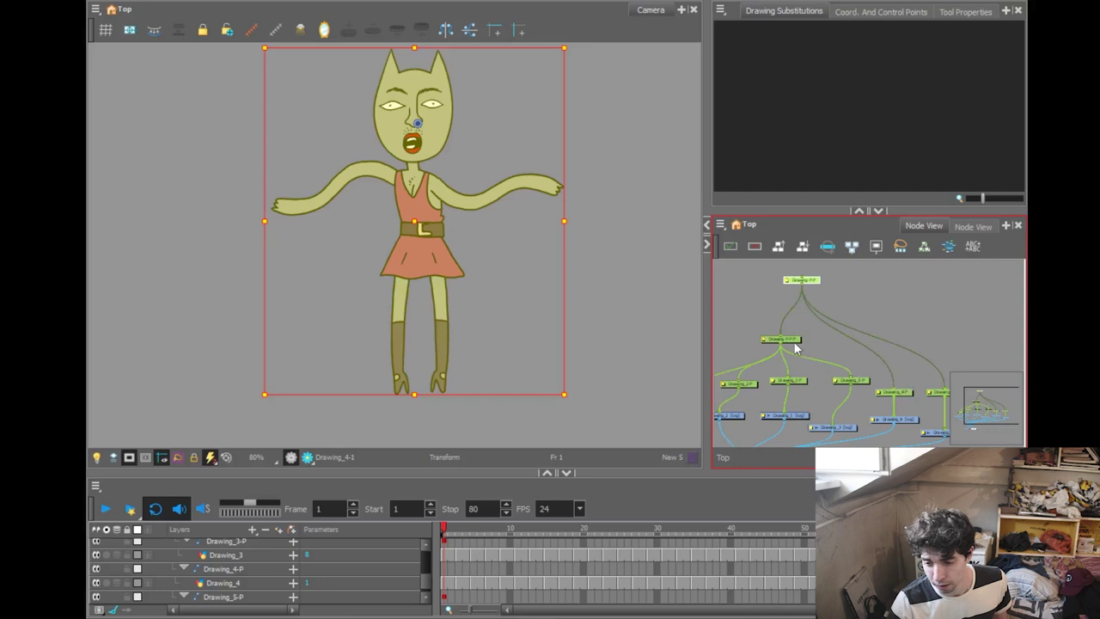
# Step: Select the upper-body peg Drawing-P-P-P and move the upper body down onto the bent legs at frame 14
pyautogui.click(795, 342)
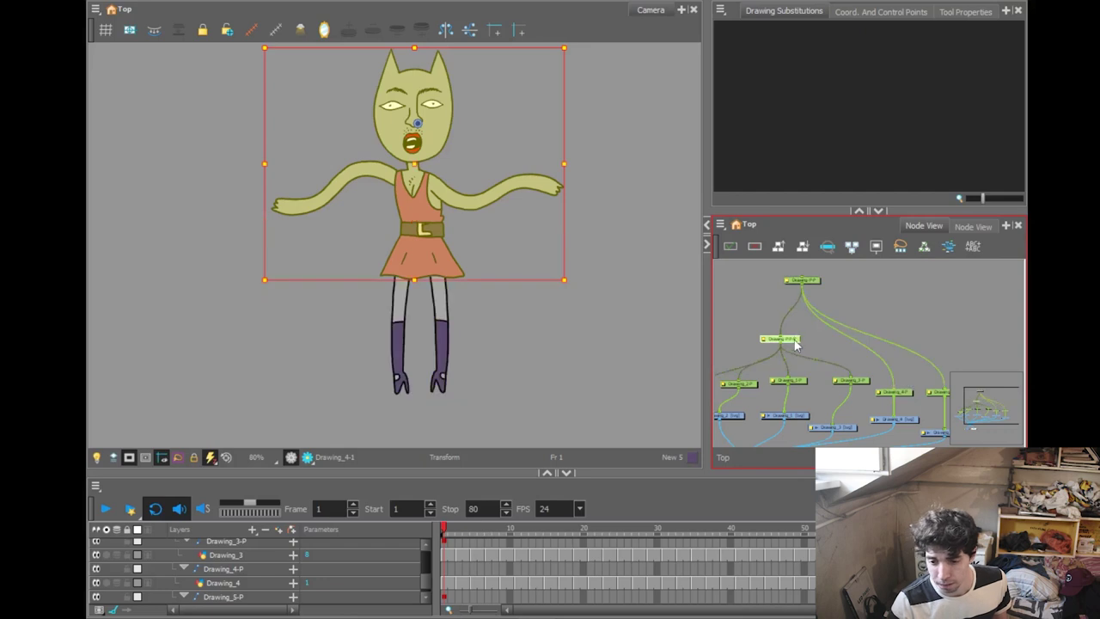
pyautogui.moveTo(463, 272); pyautogui.dragTo(509, 295)
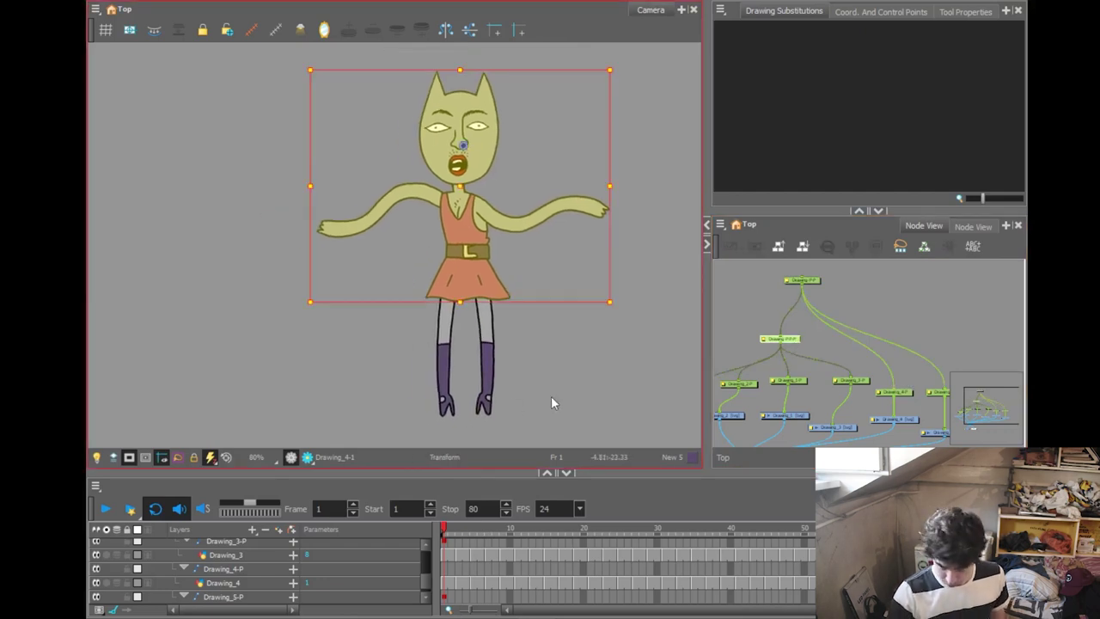
pyautogui.click(445, 533)
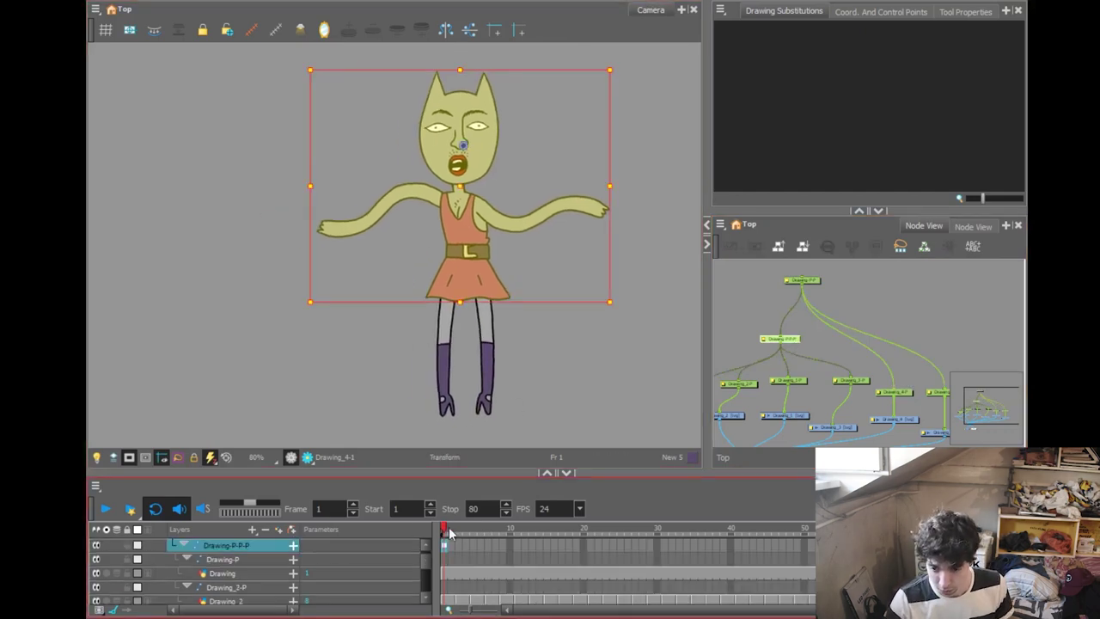
pyautogui.moveTo(445, 533); pyautogui.dragTo(539, 530)
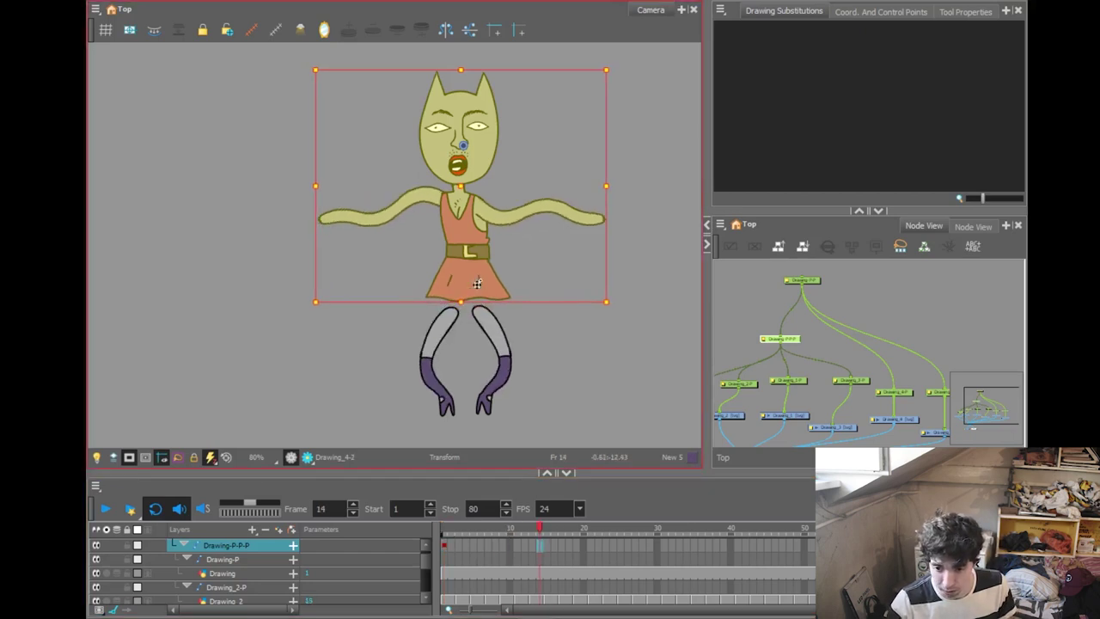
pyautogui.moveTo(471, 250); pyautogui.dragTo(475, 279)
# Step: Set the upper-body peg's frame 1 keyframe to a motion keyframe and scrub to frame 14 to check the movement
pyautogui.moveTo(540, 530); pyautogui.dragTo(444, 530)
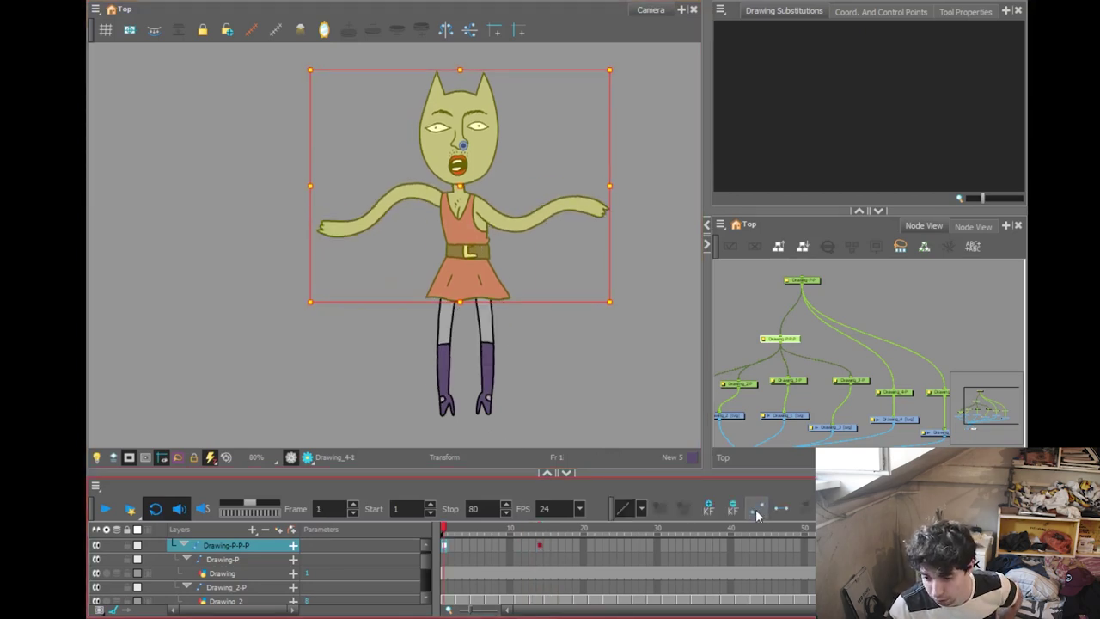
pyautogui.click(756, 511)
pyautogui.moveTo(453, 530); pyautogui.dragTo(542, 530)
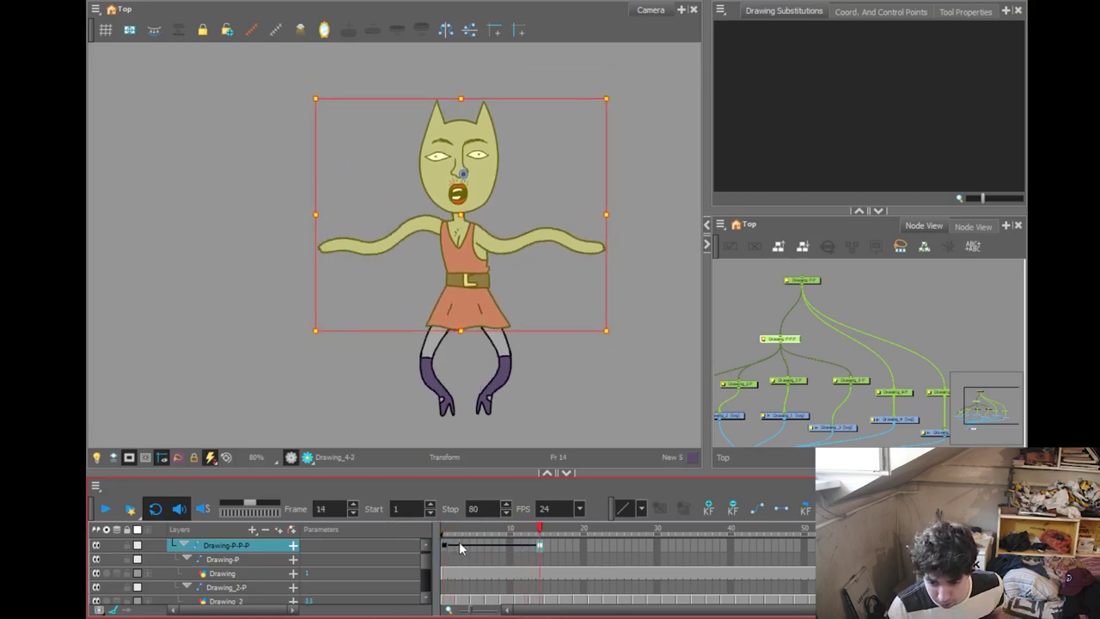
# Step: Copy the upper-body peg's first keyframe to frame 26 and turn the frame 14 keyframe into a motion keyframe
pyautogui.click(444, 551)
pyautogui.moveTo(528, 528); pyautogui.dragTo(417, 523)
pyautogui.click(541, 546)
pyautogui.click(757, 508)
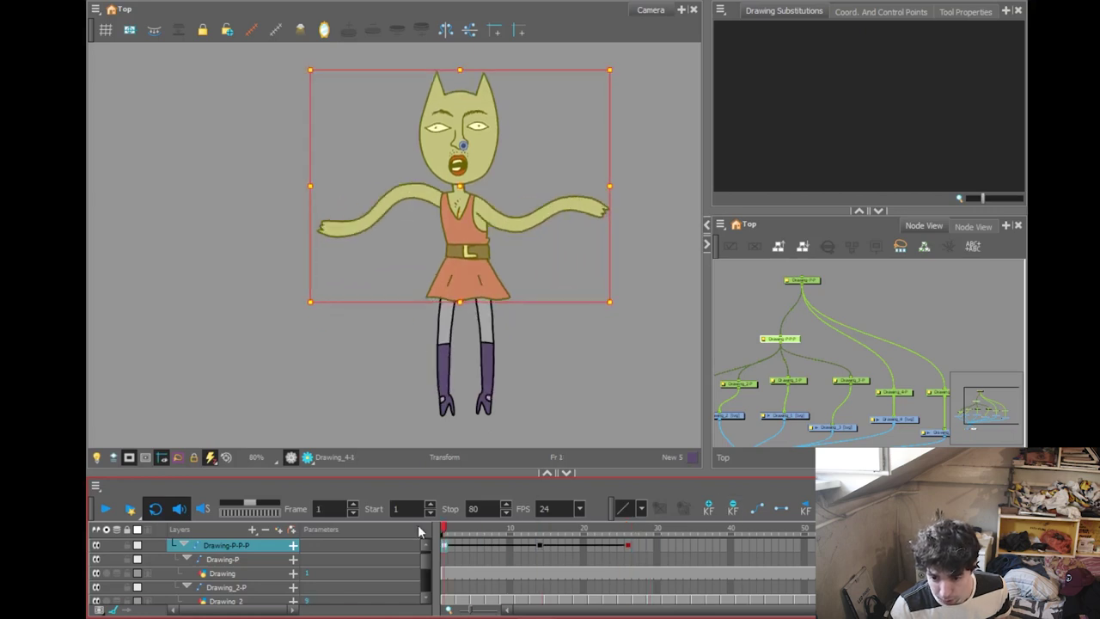
# Step: Paste copies of the upper-body peg's keyframes across the rest of the timeline and play the animation
pyautogui.moveTo(541, 545); pyautogui.dragTo(878, 537)
pyautogui.hotkey('ctrl', 'v')
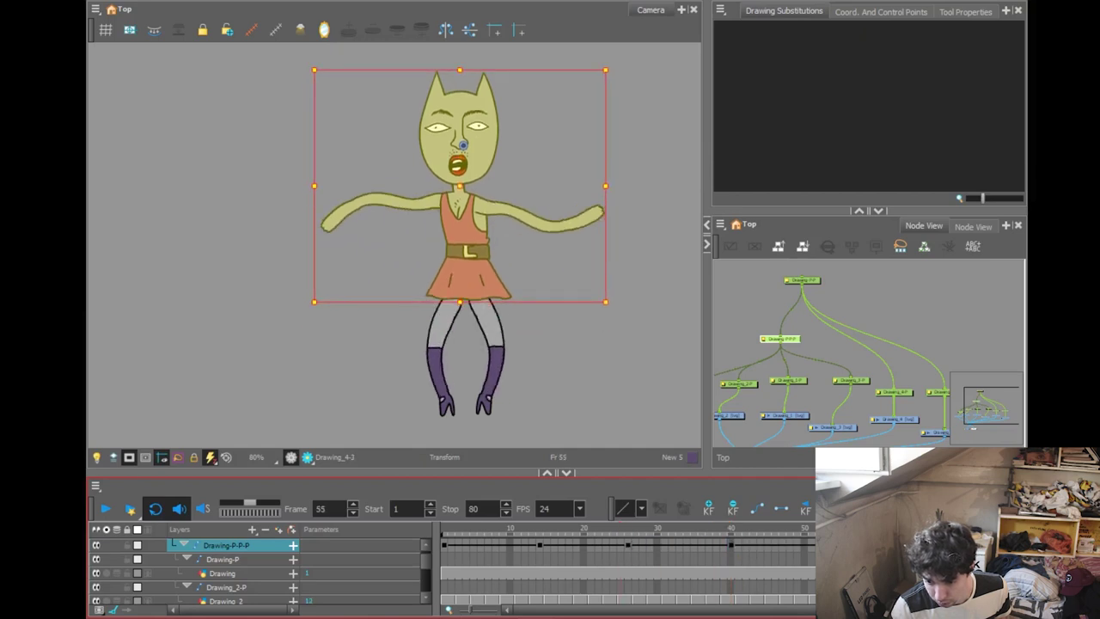
pyautogui.click(107, 508)
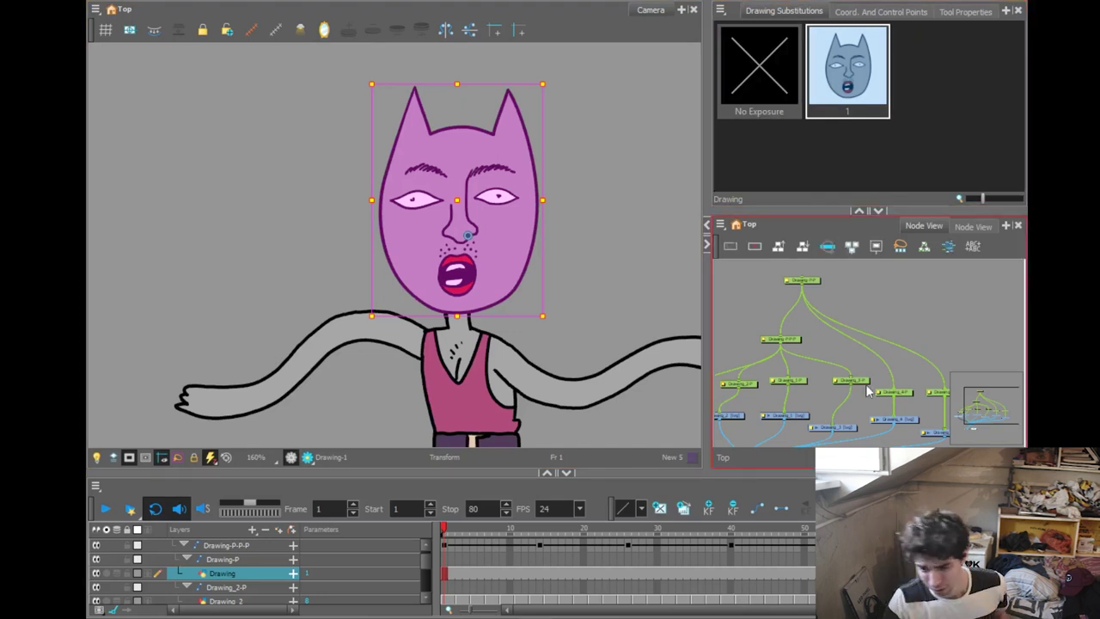
# Step: Cut around the mouth and stubble on the head drawing and create a new drawing layer named mouth from the selection
pyautogui.moveTo(789, 381); pyautogui.dragTo(878, 345)
pyautogui.moveTo(778, 392); pyautogui.dragTo(758, 393)
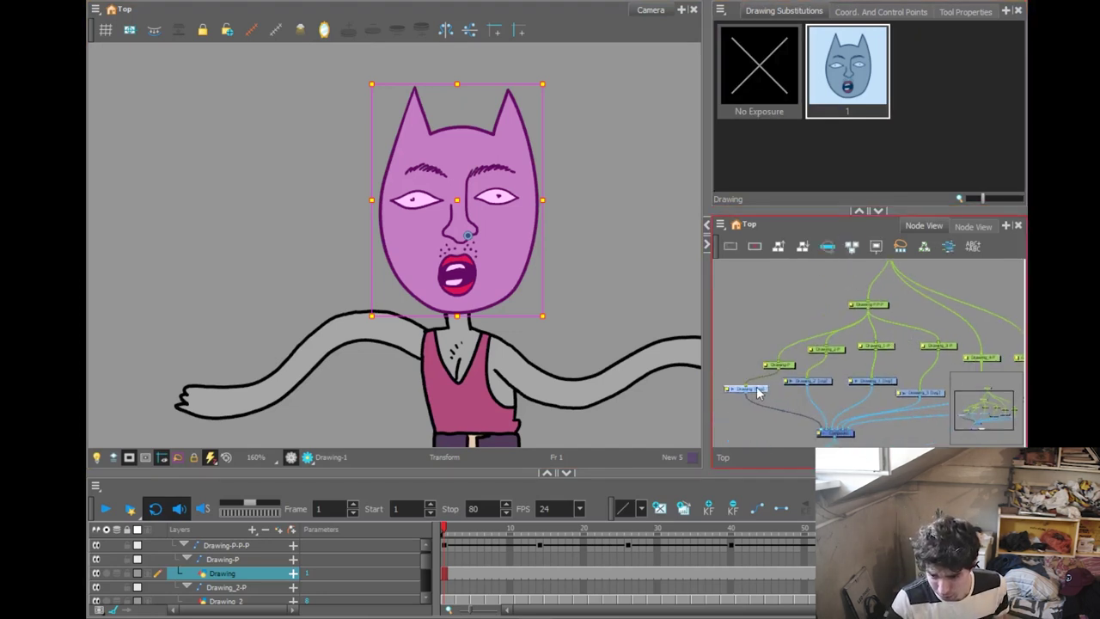
pyautogui.moveTo(739, 350); pyautogui.dragTo(800, 334)
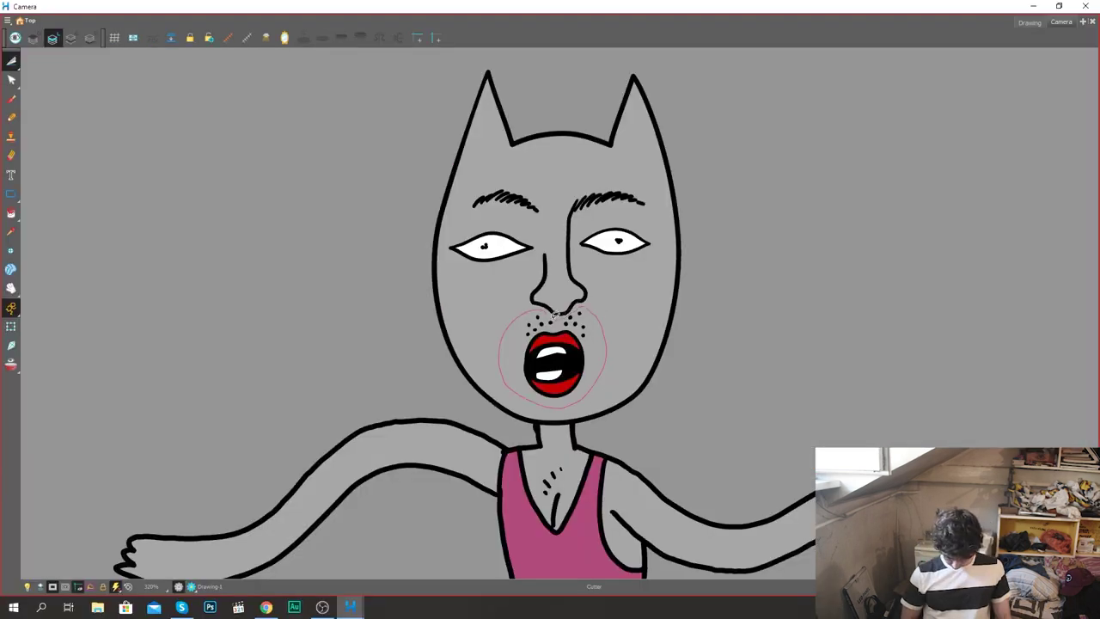
pyautogui.moveTo(554, 316); pyautogui.dragTo(543, 307)
pyautogui.press('F9')
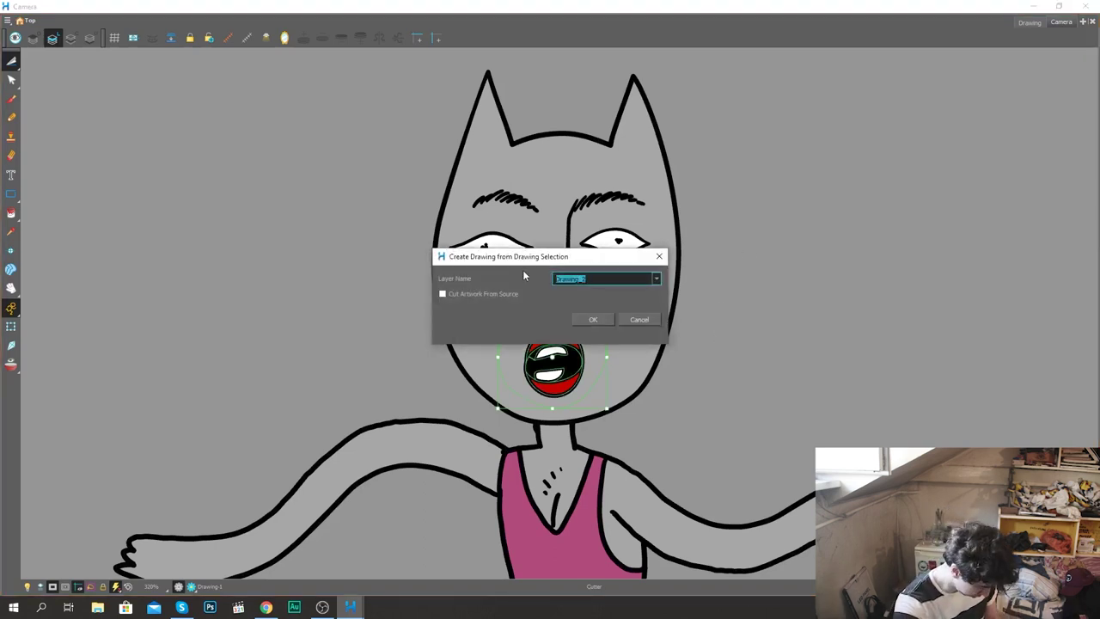
pyautogui.write('mouth')
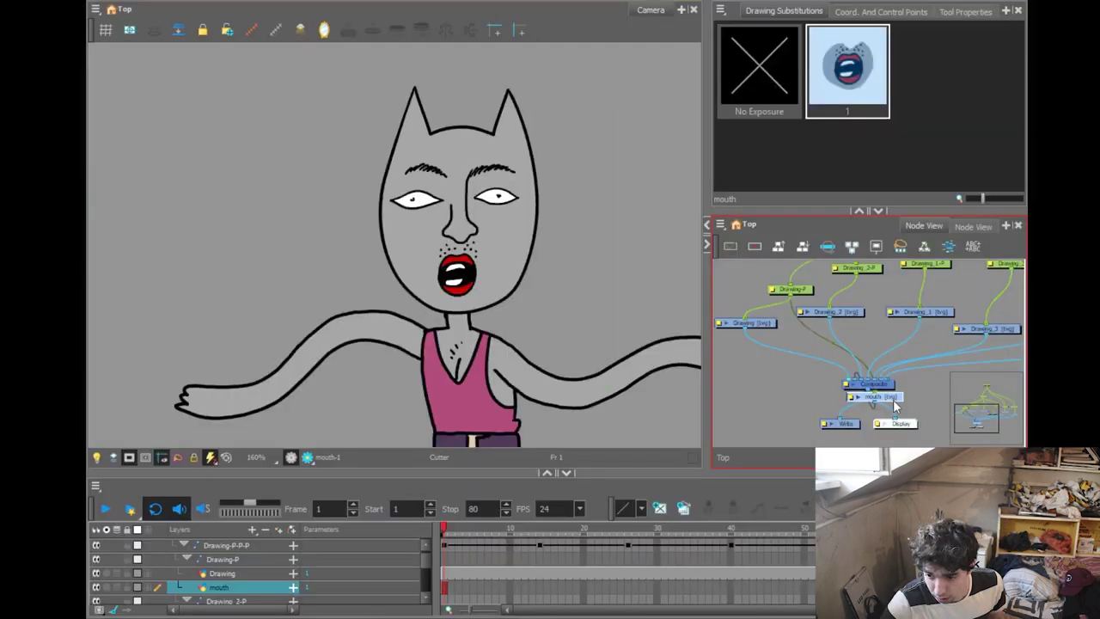
# Step: Place the mouth node beside the head drawing node and add a new parent peg above the head peg Drawing-P
pyautogui.moveTo(893, 400)
pyautogui.mouseDown()
pyautogui.moveTo(756, 370)
pyautogui.moveTo(746, 347)
pyautogui.moveTo(770, 378)
pyautogui.moveTo(756, 387)
pyautogui.moveTo(802, 371)
pyautogui.mouseUp()
pyautogui.click(862, 347)
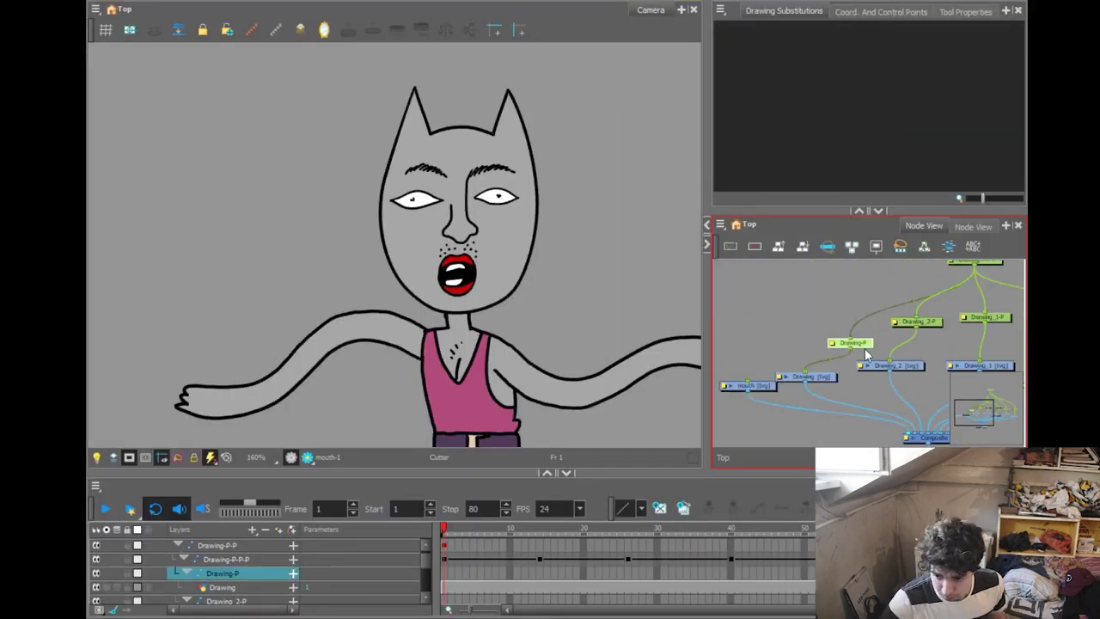
pyautogui.hotkey('ctrl', 'p')
pyautogui.moveTo(860, 293)
pyautogui.mouseDown()
pyautogui.moveTo(875, 318)
pyautogui.moveTo(849, 293)
pyautogui.mouseUp()
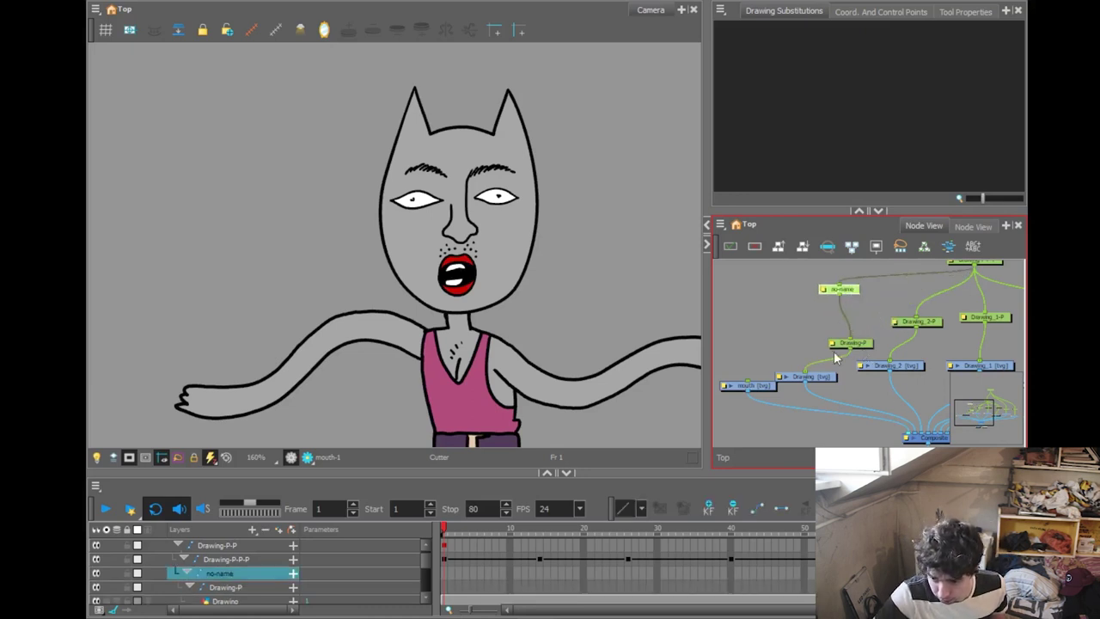
# Step: Add a peg to the mouth drawing and connect it under the head's new parent peg
pyautogui.click(773, 387)
pyautogui.hotkey('ctrl', 'p')
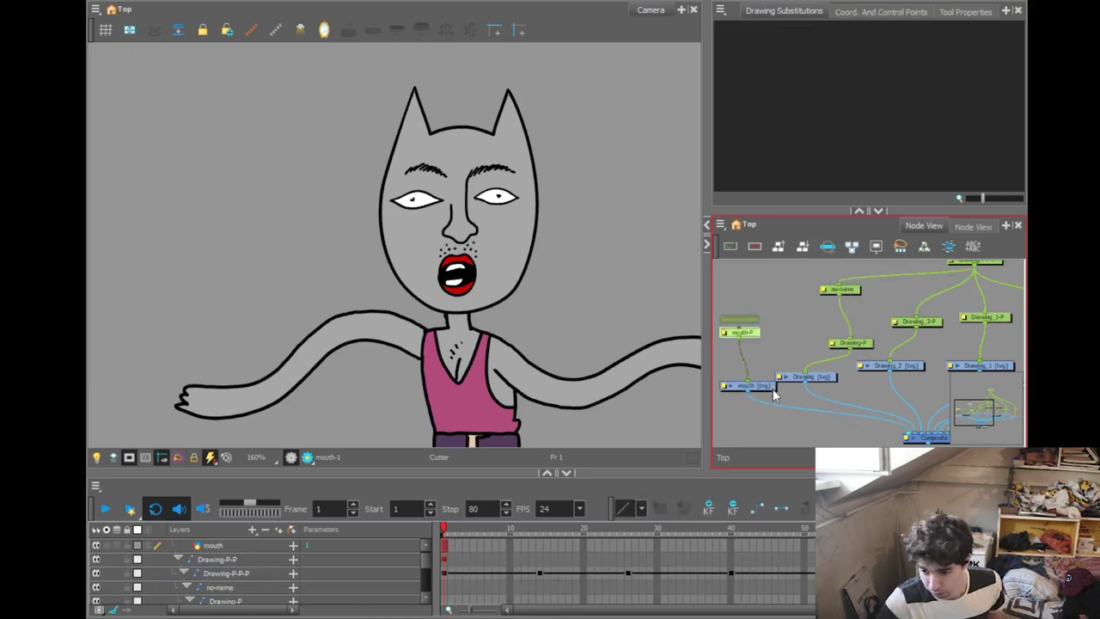
pyautogui.moveTo(737, 330); pyautogui.dragTo(850, 292)
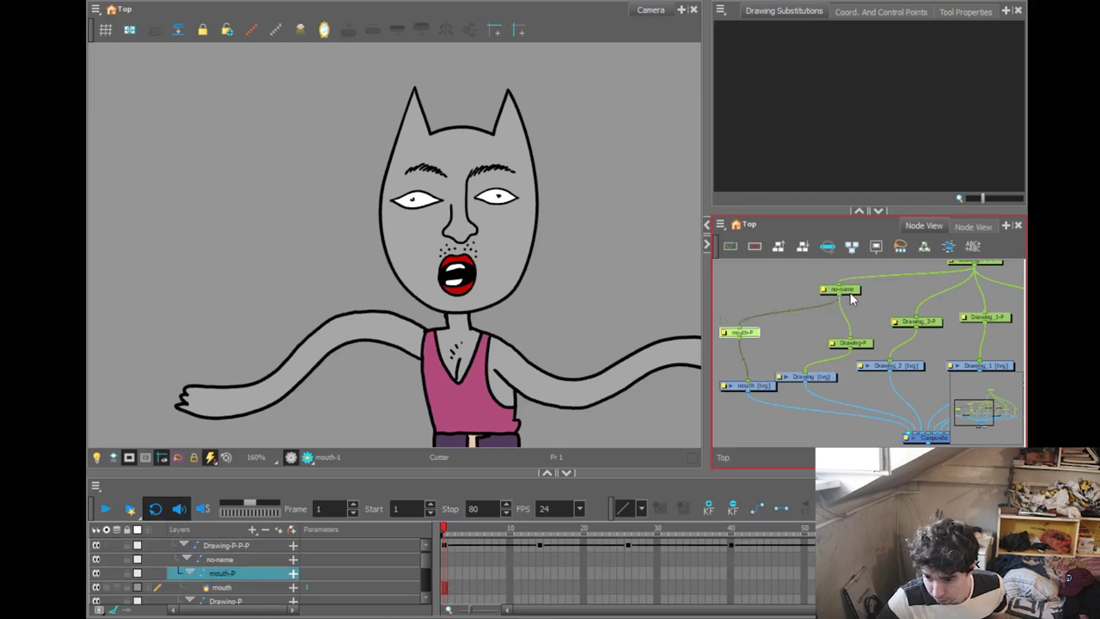
# Step: Delete the mouth artwork from the head drawing and check the arm, head and mouth layers one by one with the light table on
pyautogui.click(826, 376)
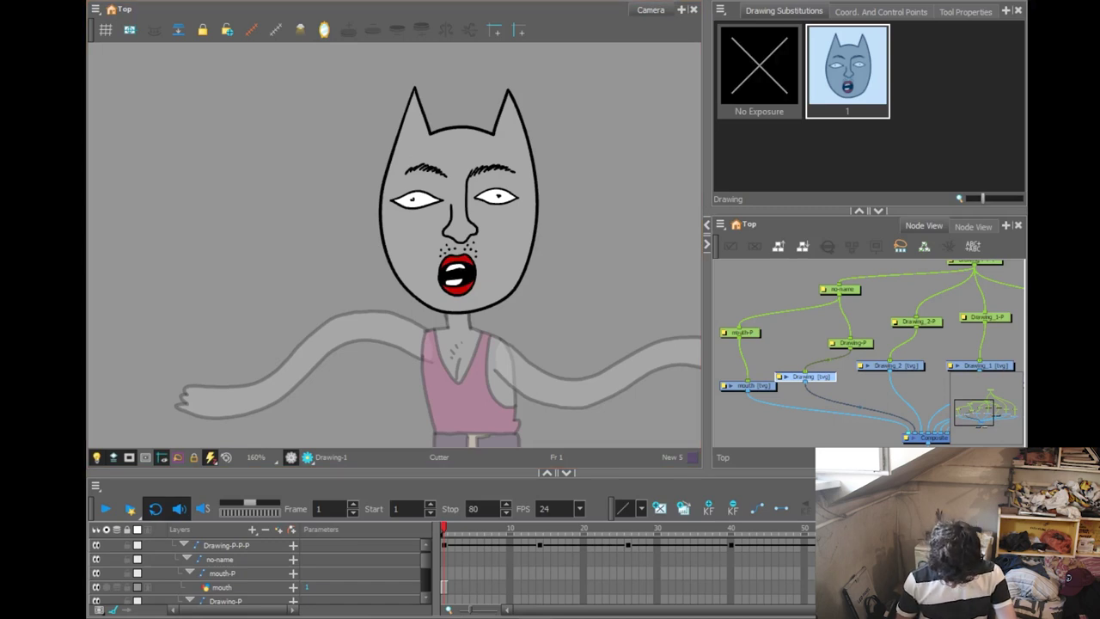
pyautogui.press('Delete')
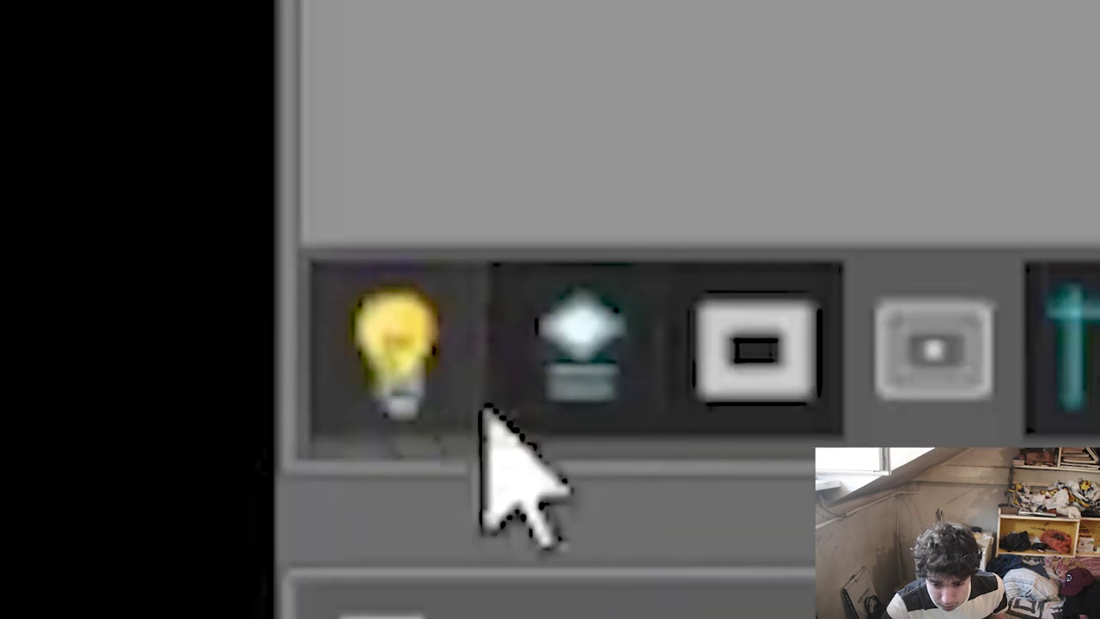
pyautogui.click(917, 367)
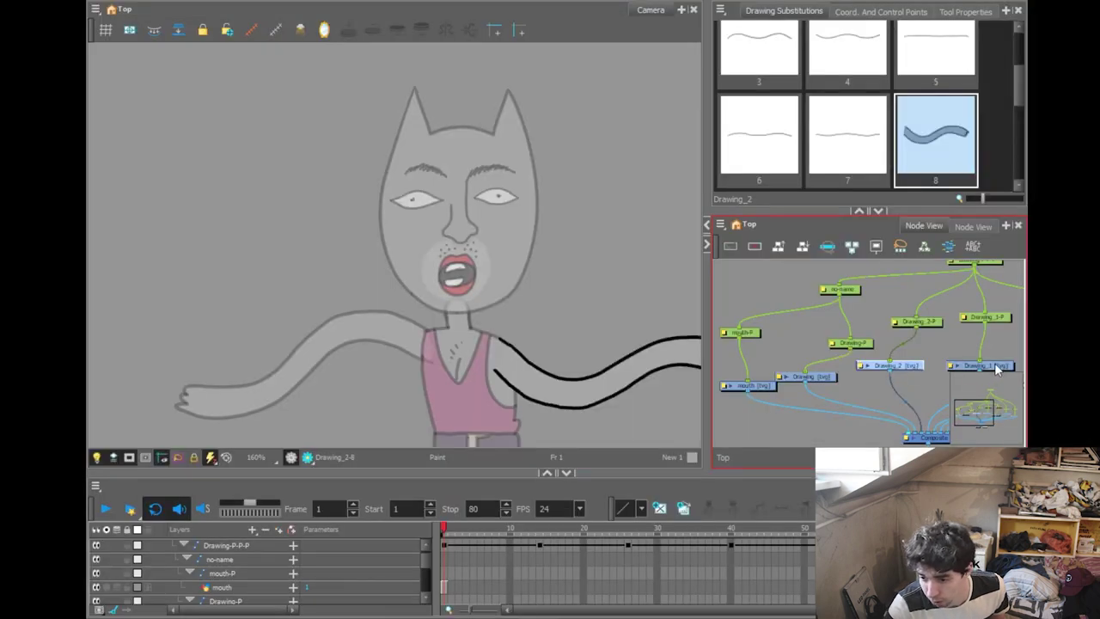
pyautogui.click(997, 368)
pyautogui.click(904, 366)
pyautogui.click(812, 377)
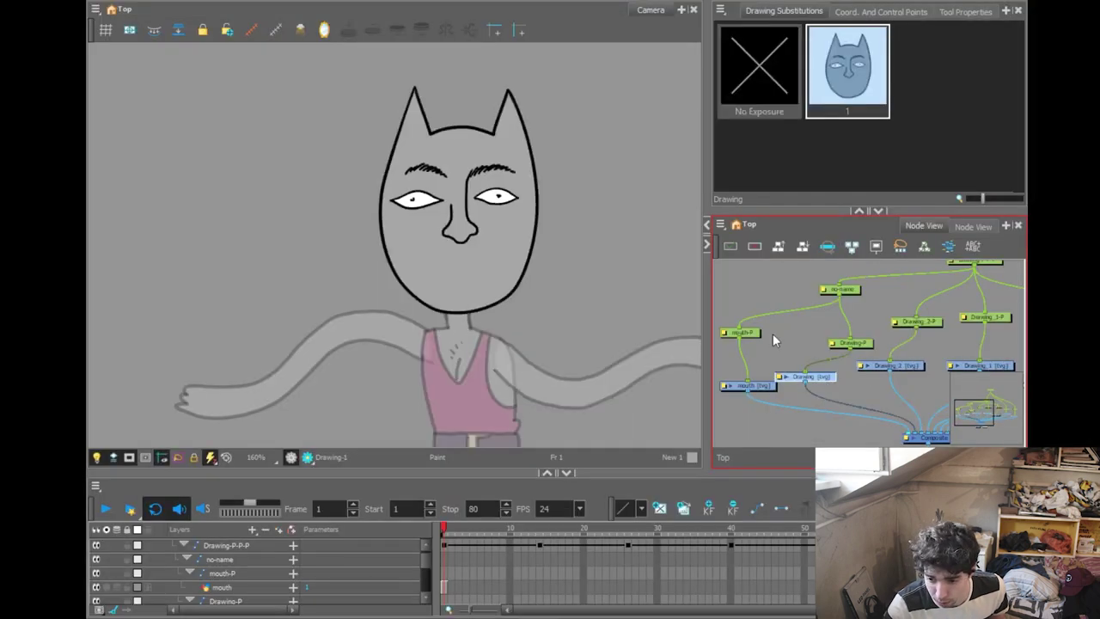
pyautogui.click(745, 385)
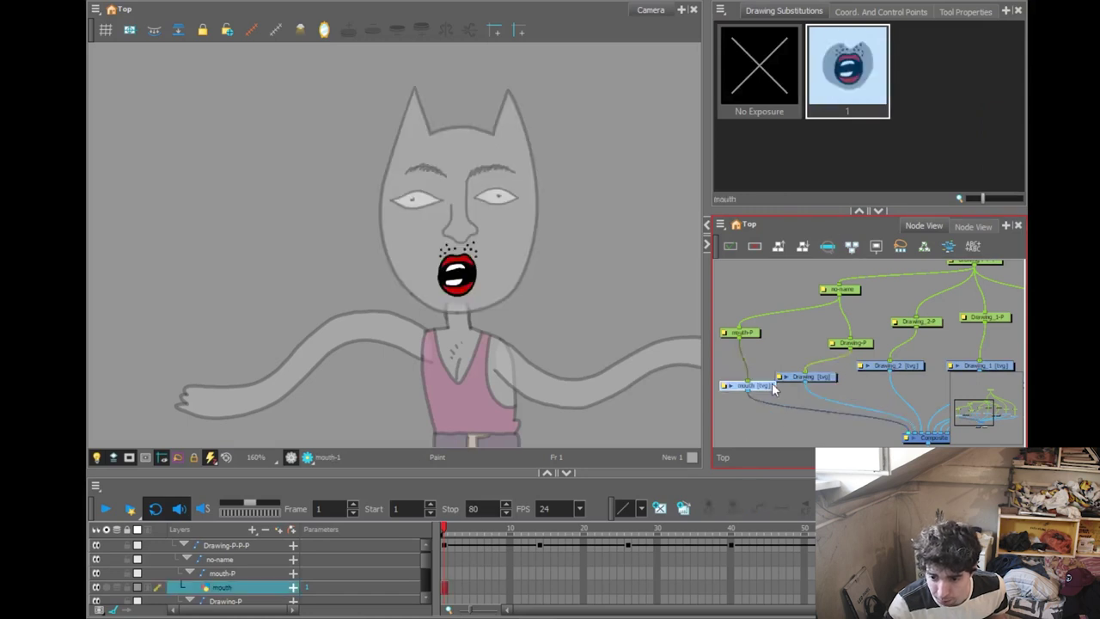
# Step: Try moving the mouth with its own peg and undo the move
pyautogui.hotkey('shift', 't')
pyautogui.click(741, 333)
pyautogui.moveTo(467, 269)
pyautogui.mouseDown()
pyautogui.moveTo(616, 275)
pyautogui.moveTo(577, 322)
pyautogui.moveTo(399, 275)
pyautogui.moveTo(437, 254)
pyautogui.moveTo(459, 272)
pyautogui.mouseUp()
pyautogui.hotkey('ctrl', 'z')
# Step: Separate the eyes from the head drawing into a new layer named eyes, with its own peg under the head's parent peg
pyautogui.click(793, 369)
pyautogui.click(818, 376)
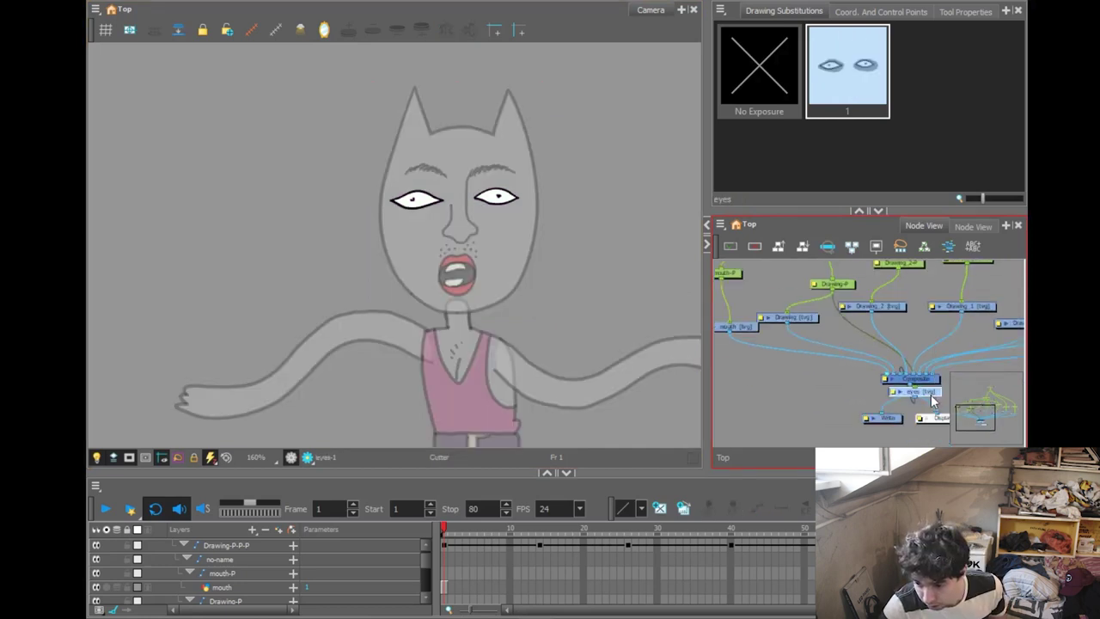
pyautogui.moveTo(925, 385)
pyautogui.mouseDown()
pyautogui.moveTo(825, 385)
pyautogui.moveTo(782, 370)
pyautogui.moveTo(832, 399)
pyautogui.moveTo(727, 355)
pyautogui.moveTo(753, 379)
pyautogui.moveTo(888, 399)
pyautogui.mouseUp()
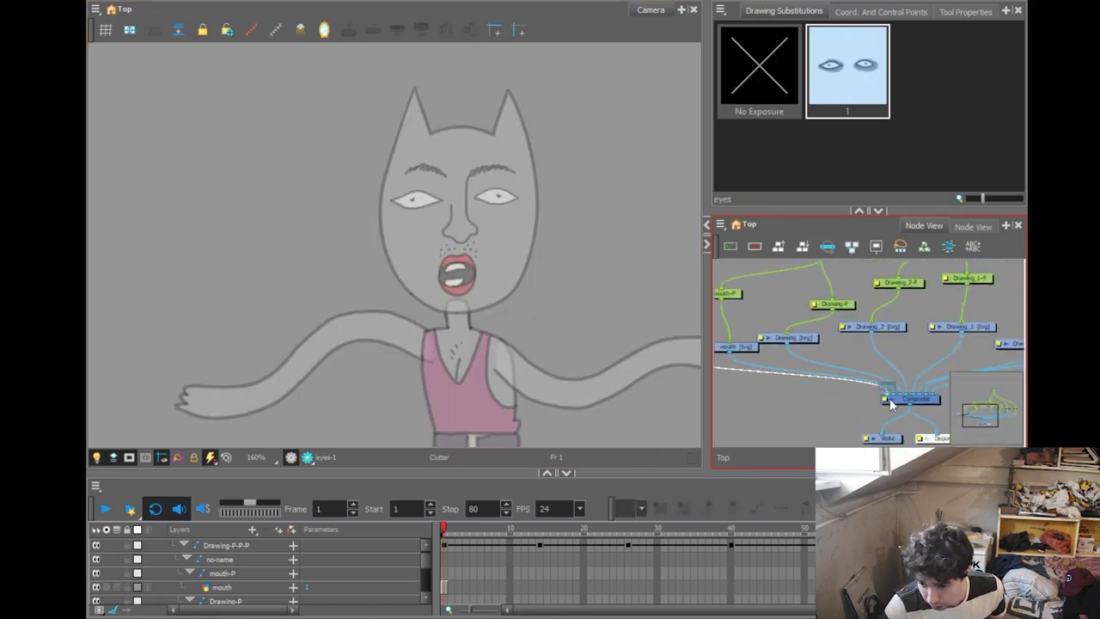
pyautogui.moveTo(779, 362); pyautogui.dragTo(834, 386)
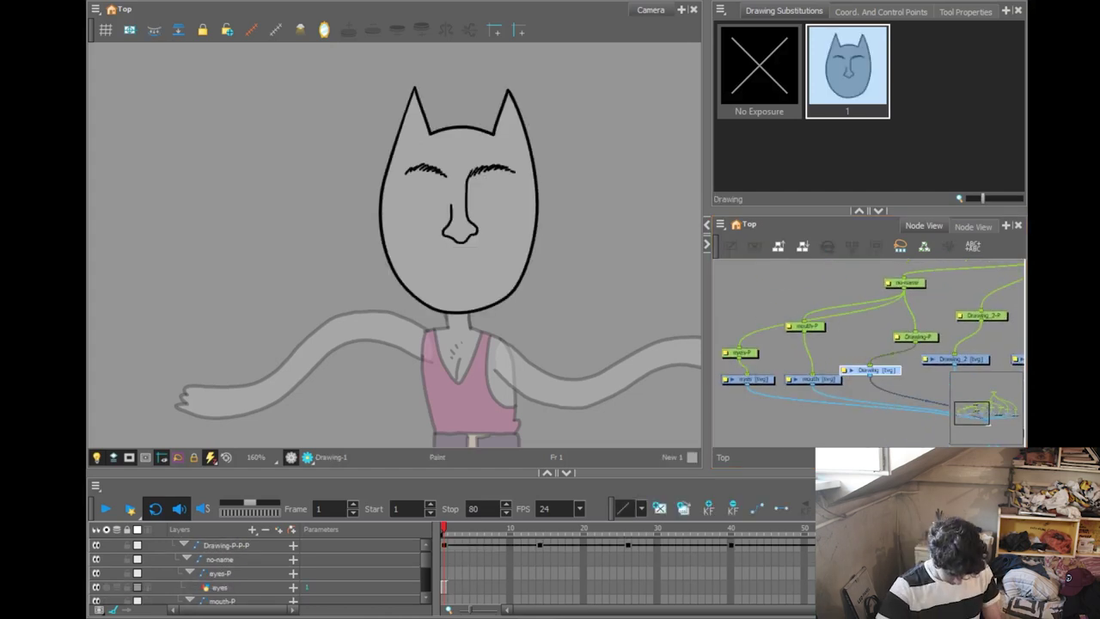
# Step: Select the eyes peg and the mouth peg with the Transform tool to check the separated face parts
pyautogui.hotkey('shift', 't')
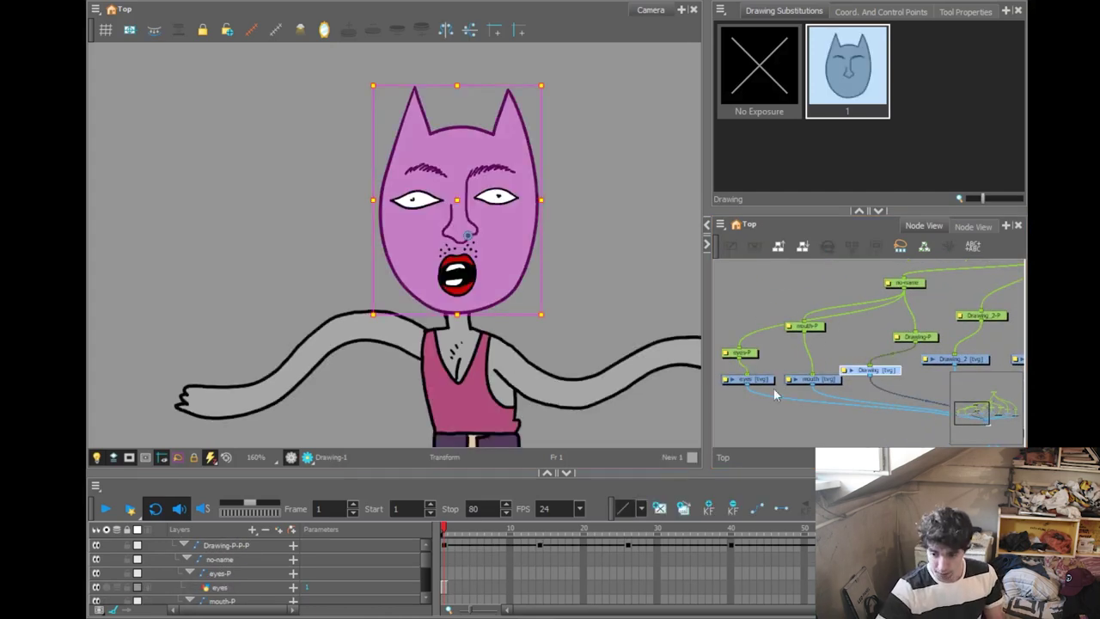
pyautogui.click(741, 352)
pyautogui.click(812, 326)
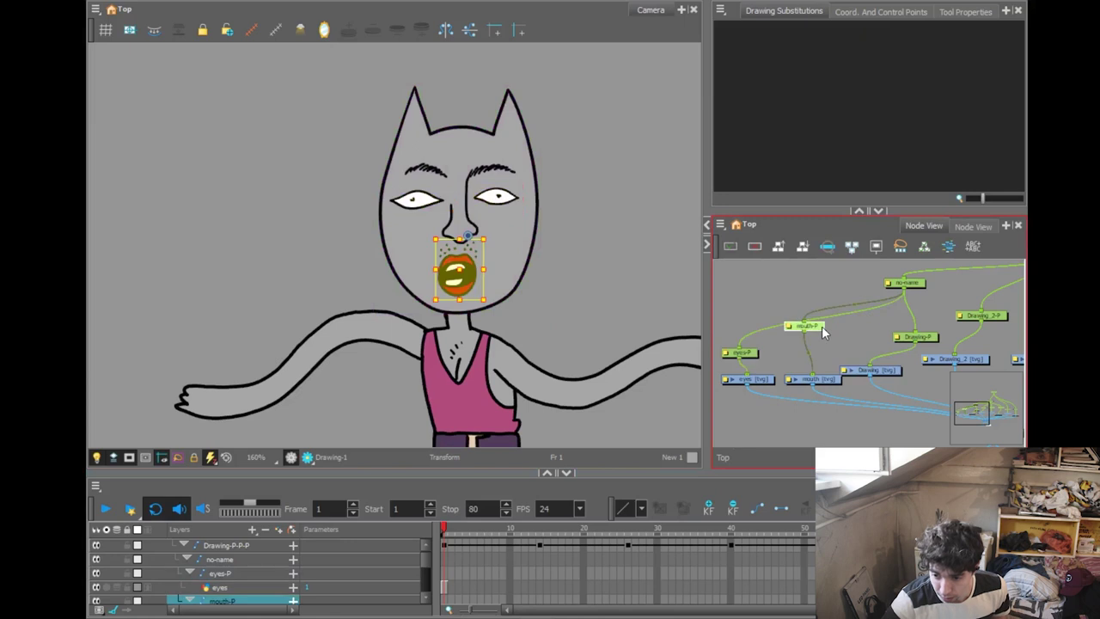
pyautogui.click(827, 375)
# Step: Extend the eyes drawing to frame 2 and duplicate it there as a separate drawing
pyautogui.click(468, 564)
pyautogui.click(446, 588)
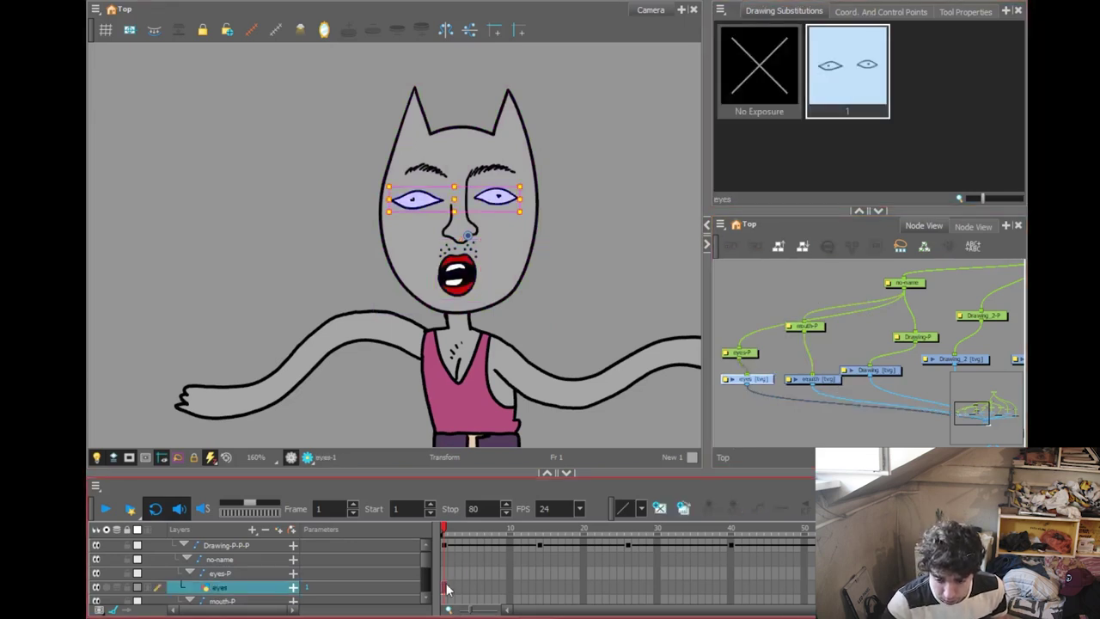
pyautogui.click(452, 589)
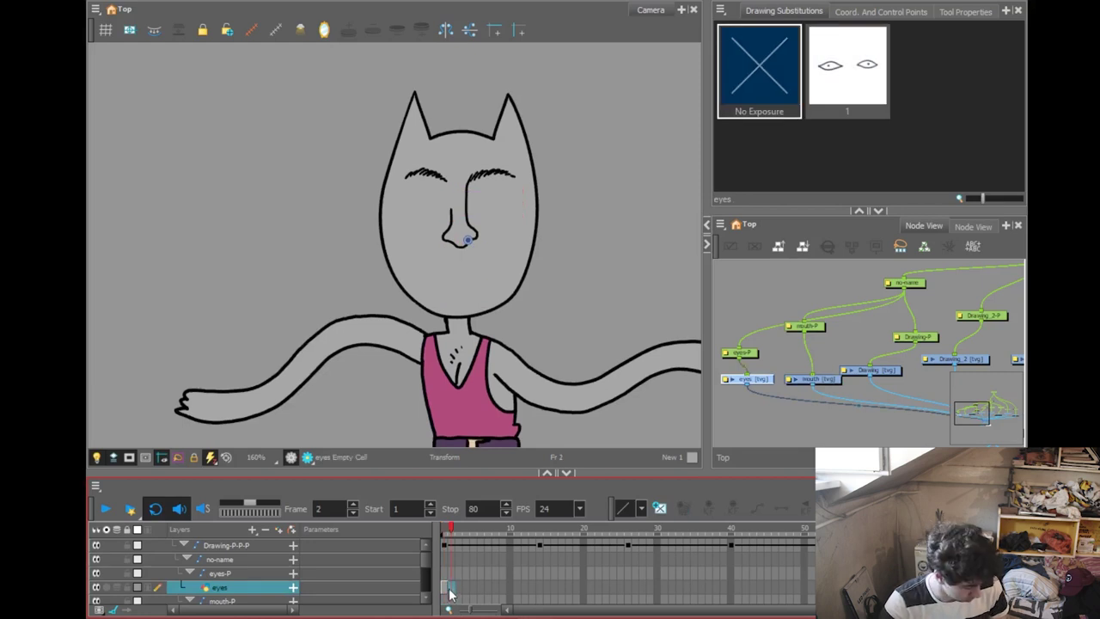
pyautogui.press('F5')
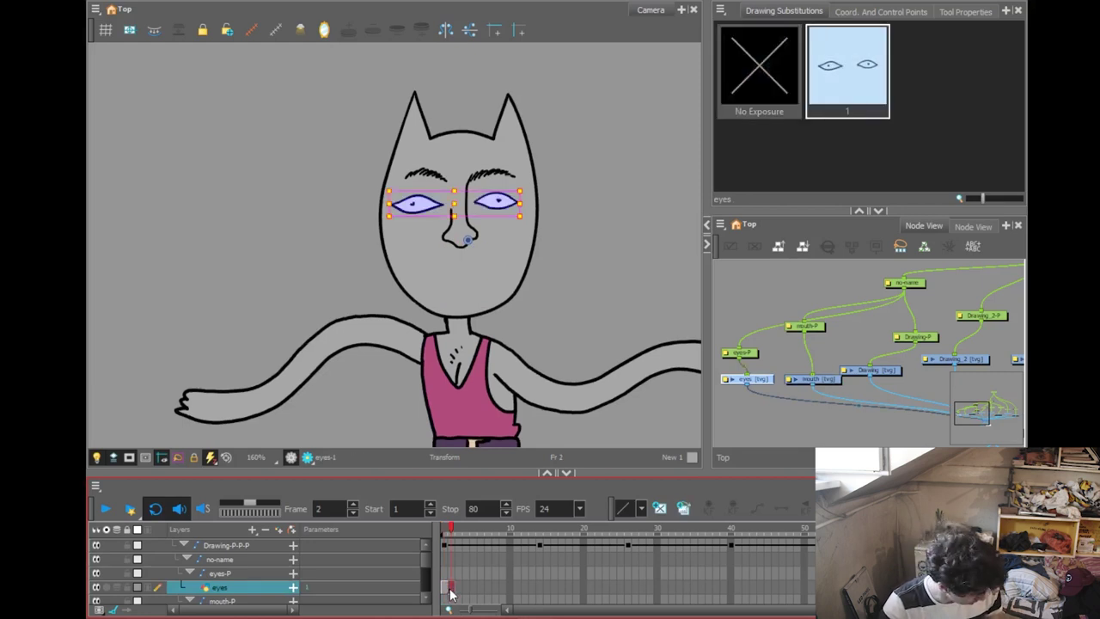
pyautogui.hotkey('alt', 'shift', 'd')
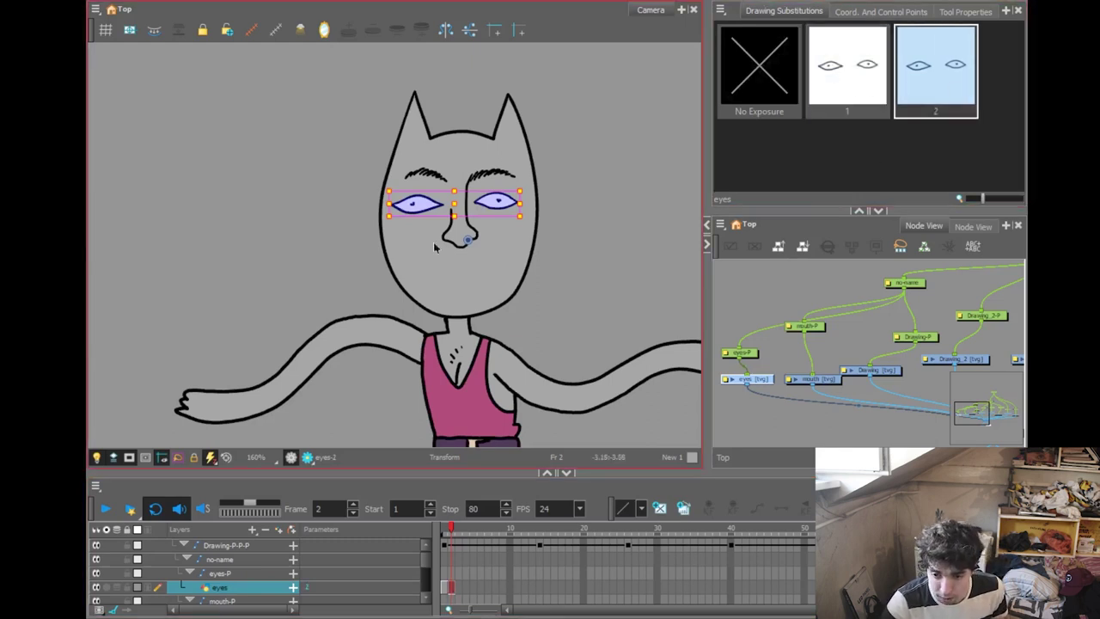
# Step: Redraw the frame 2 eyes as closed eyelid lines and flip between frames 1 and 2 to compare them
pyautogui.scroll(4, 434, 247)
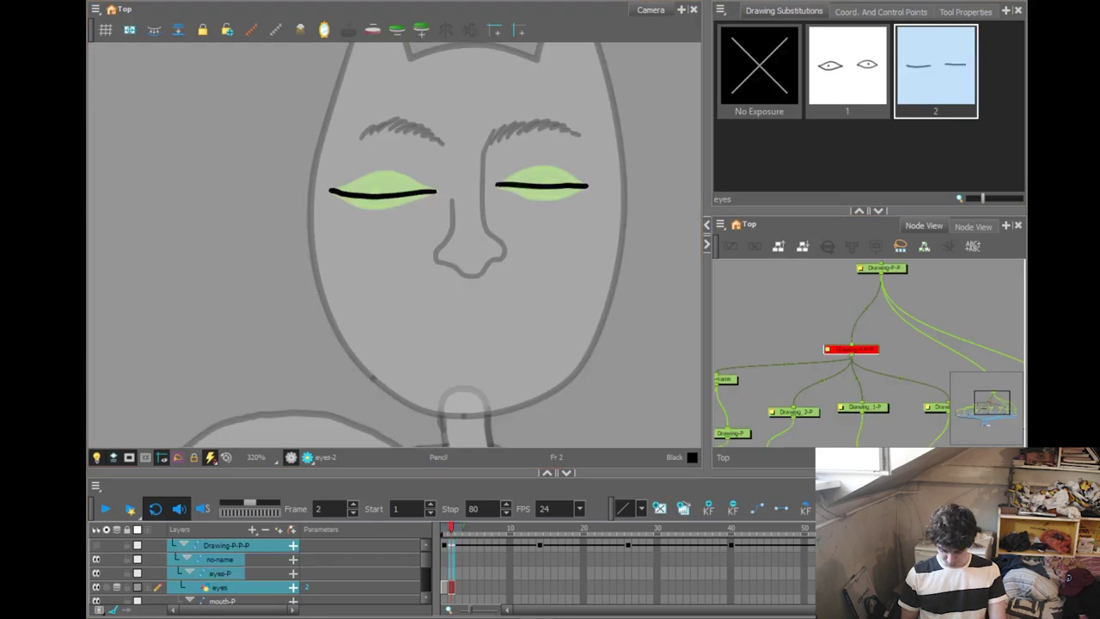
pyautogui.press(',')
pyautogui.press('.')
pyautogui.press(',')
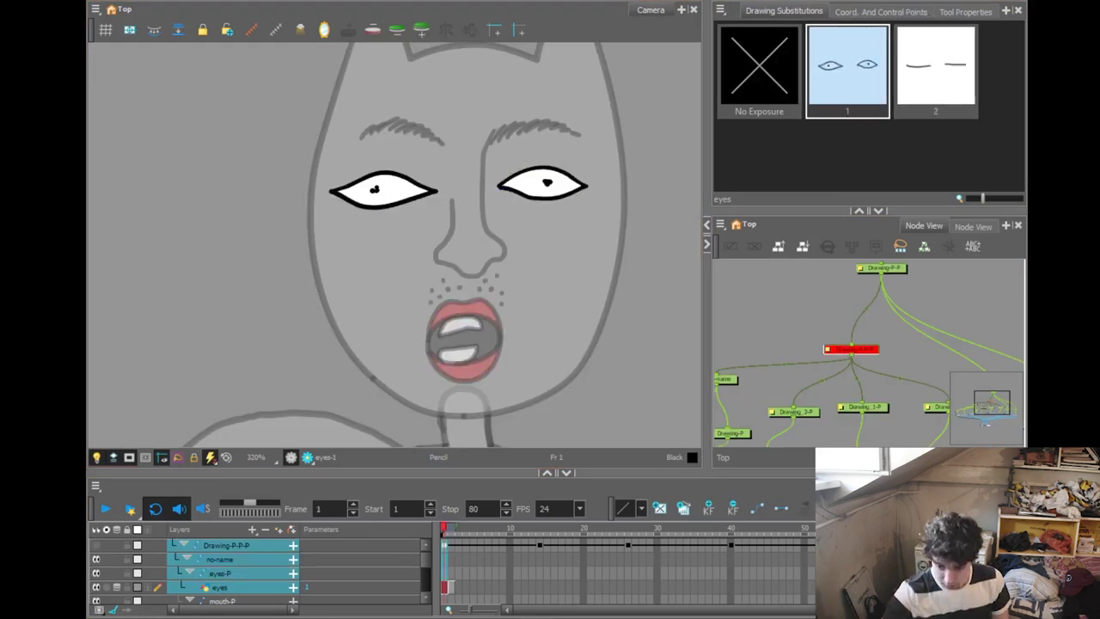
# Step: Insert a half-closed eyes drawing at frame 2, between the open and closed eyes, and flip through the frames to check it
pyautogui.click(447, 587)
pyautogui.press('+')
pyautogui.click(452, 589)
pyautogui.press('Delete')
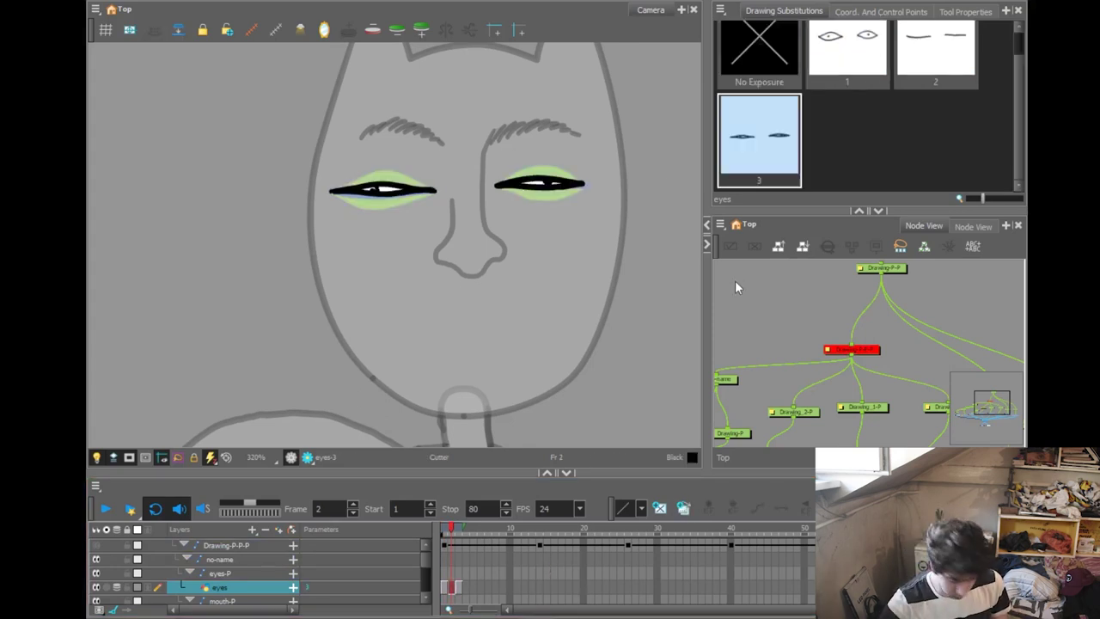
pyautogui.press(',')
pyautogui.press('.')
pyautogui.press(',')
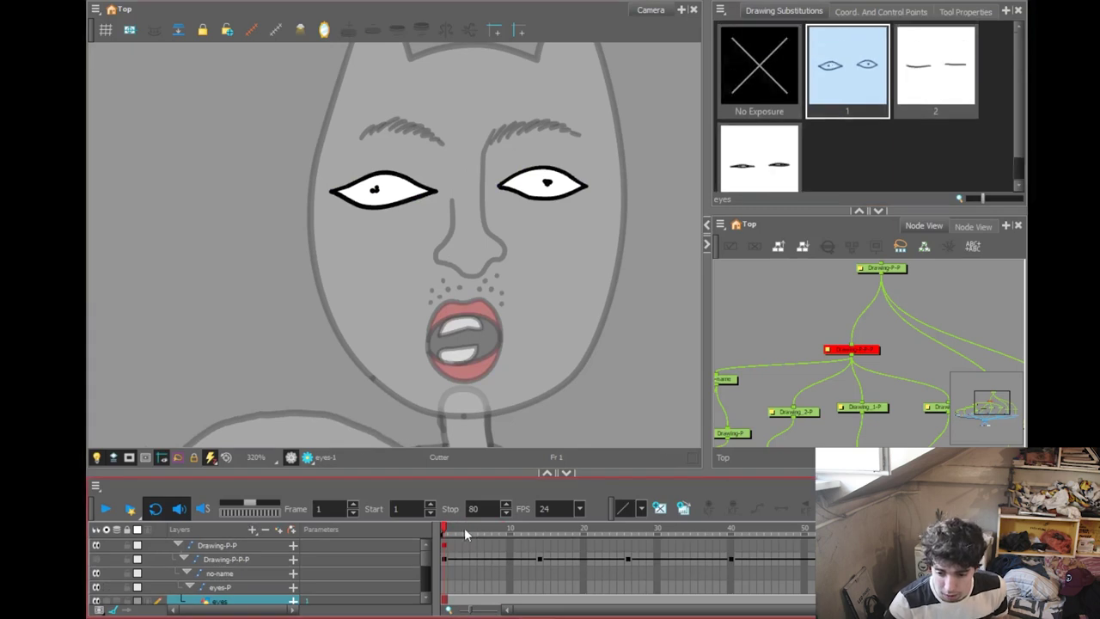
# Step: Expose the open eyes along the timeline and substitute the half-closed drawing 3 at frame 19
pyautogui.moveTo(464, 528); pyautogui.dragTo(565, 543)
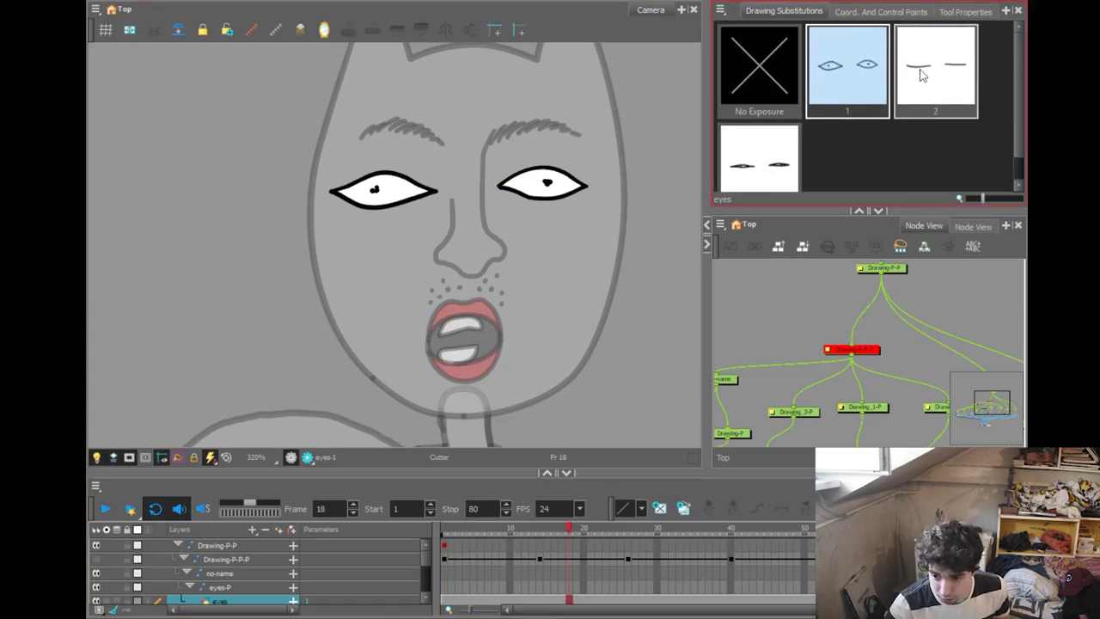
pyautogui.click(568, 600)
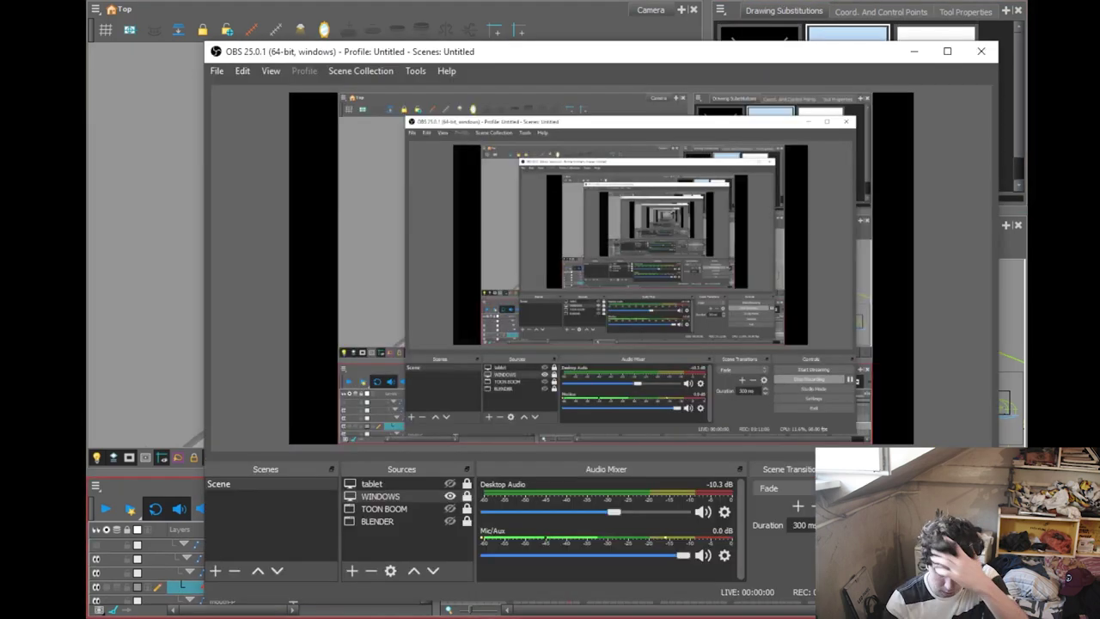
pyautogui.hotkey('alt', 'Tab')
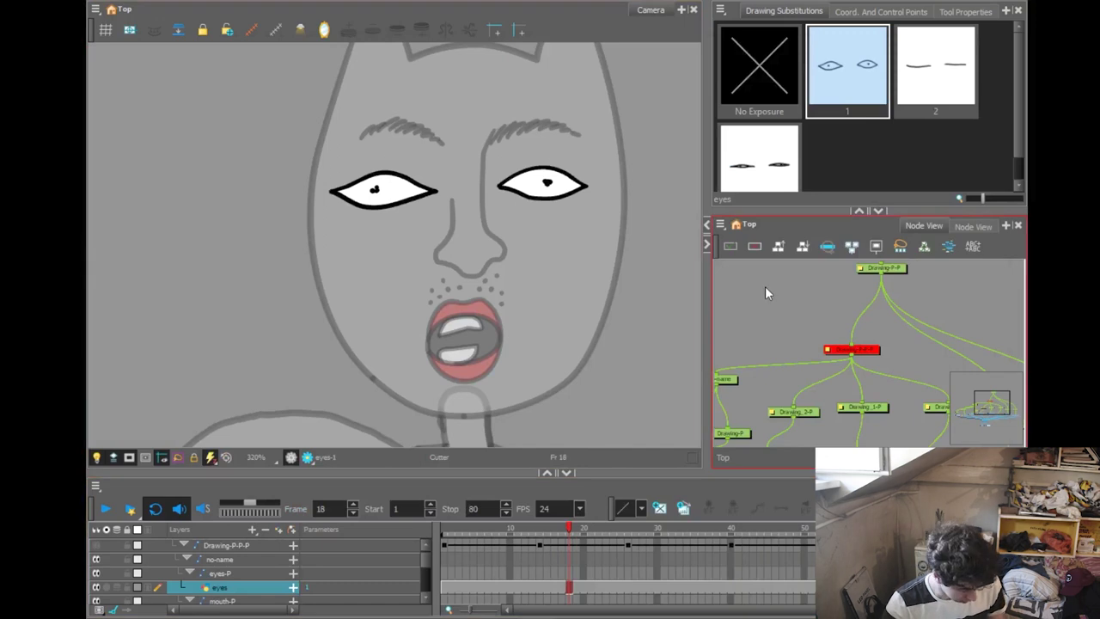
pyautogui.press(',')
pyautogui.press(',')
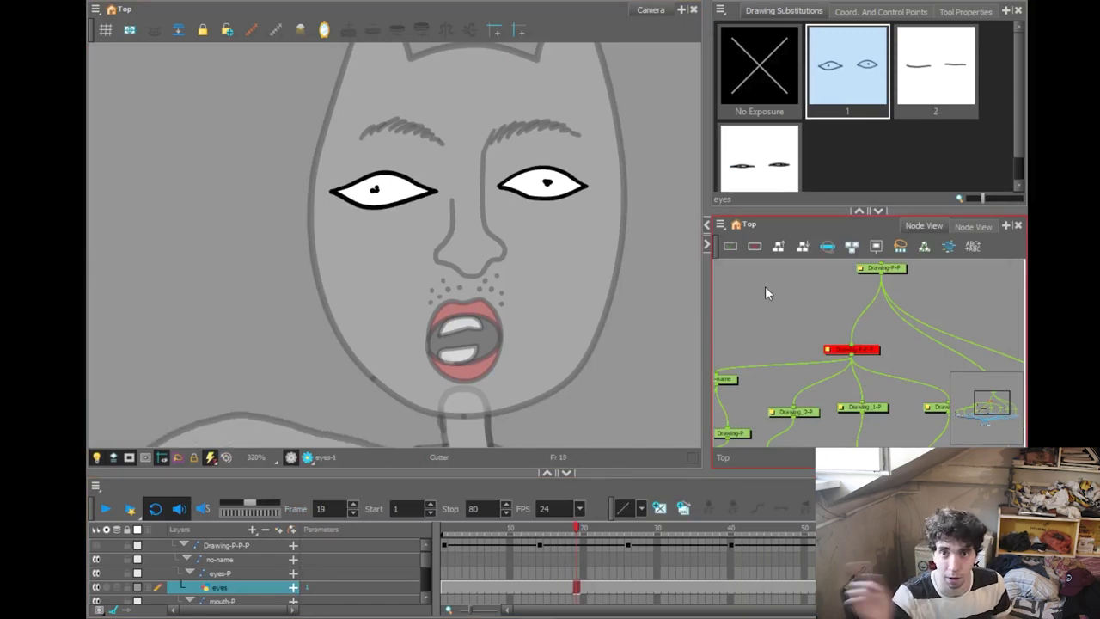
pyautogui.click(634, 545)
pyautogui.click(781, 157)
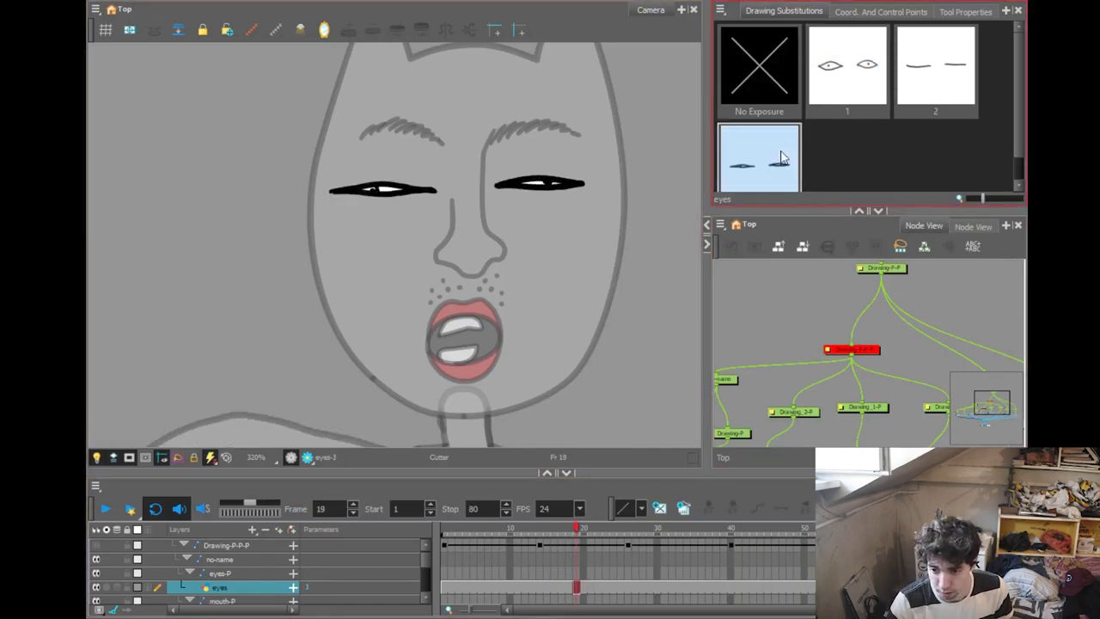
# Step: Substitute the closed-eyes drawing 2 on the eyes layer at frame 21
pyautogui.scroll(-1, 782, 157)
pyautogui.press('.')
pyautogui.press('.')
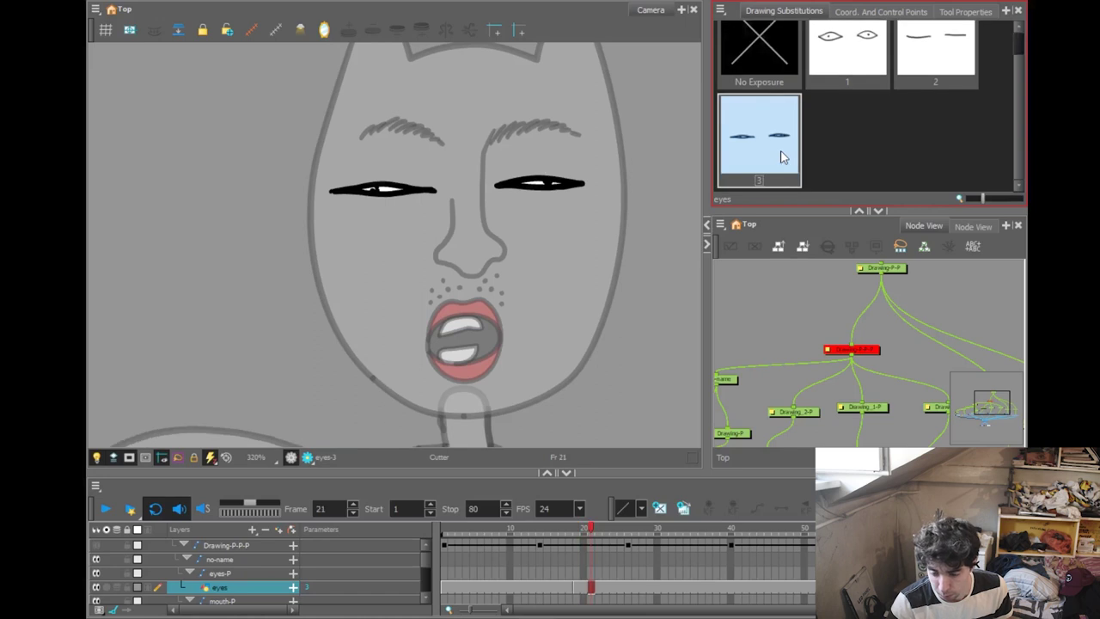
pyautogui.click(937, 76)
pyautogui.scroll(1, 794, 172)
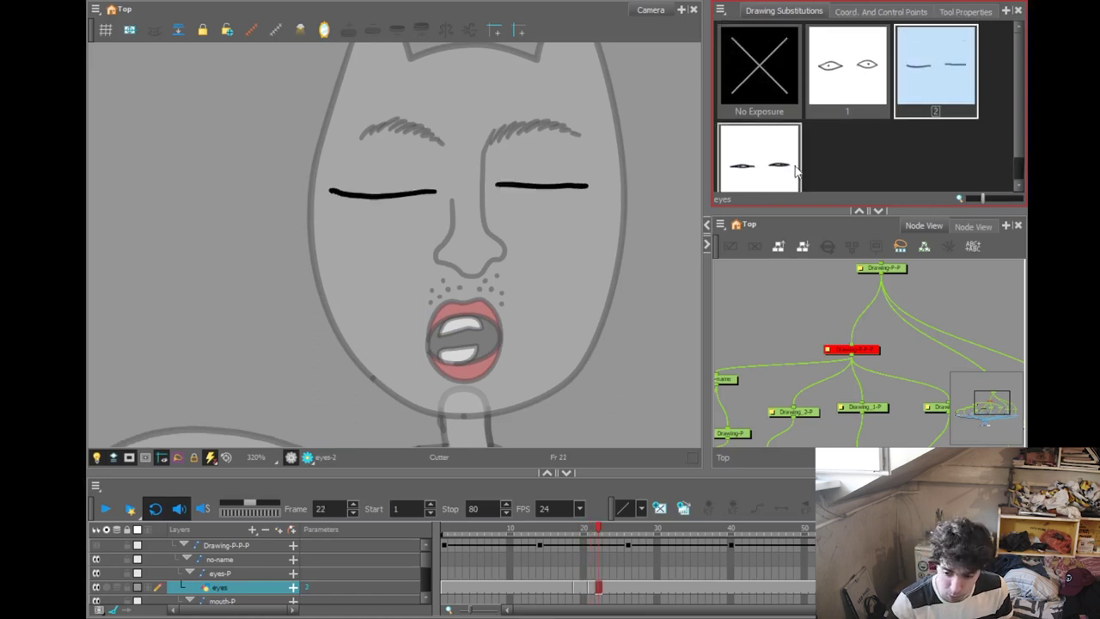
# Step: On the eyes layer, substitute the half-closed drawing 3 at frame 24 and the open-eyes drawing 1 at frame 26
pyautogui.press('.')
pyautogui.press('.')
pyautogui.press('.')
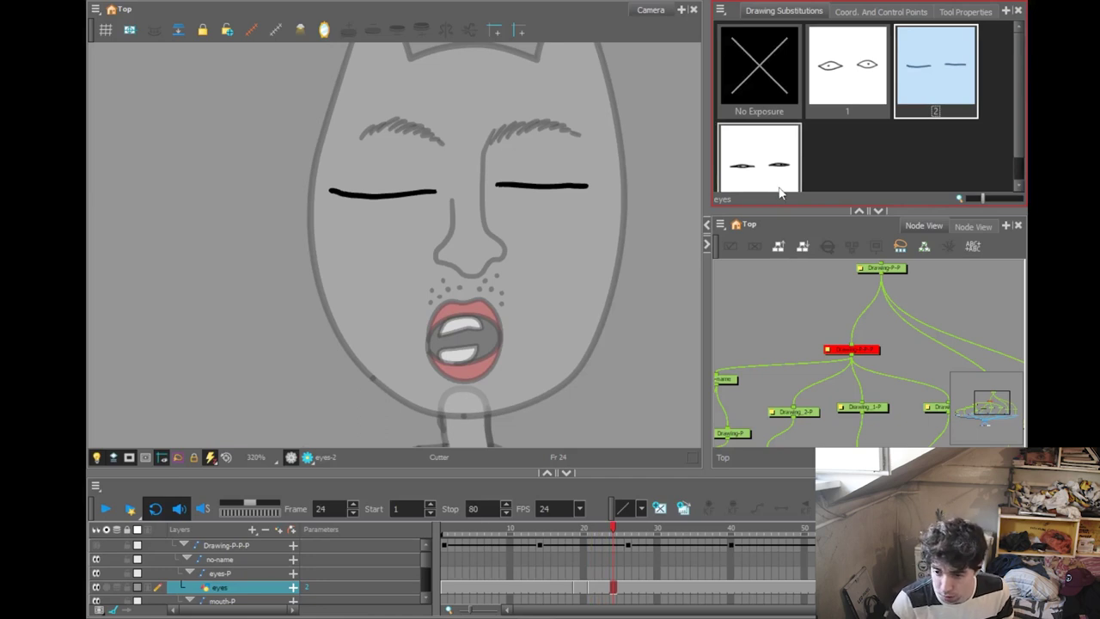
pyautogui.click(774, 181)
pyautogui.press('.')
pyautogui.press('.')
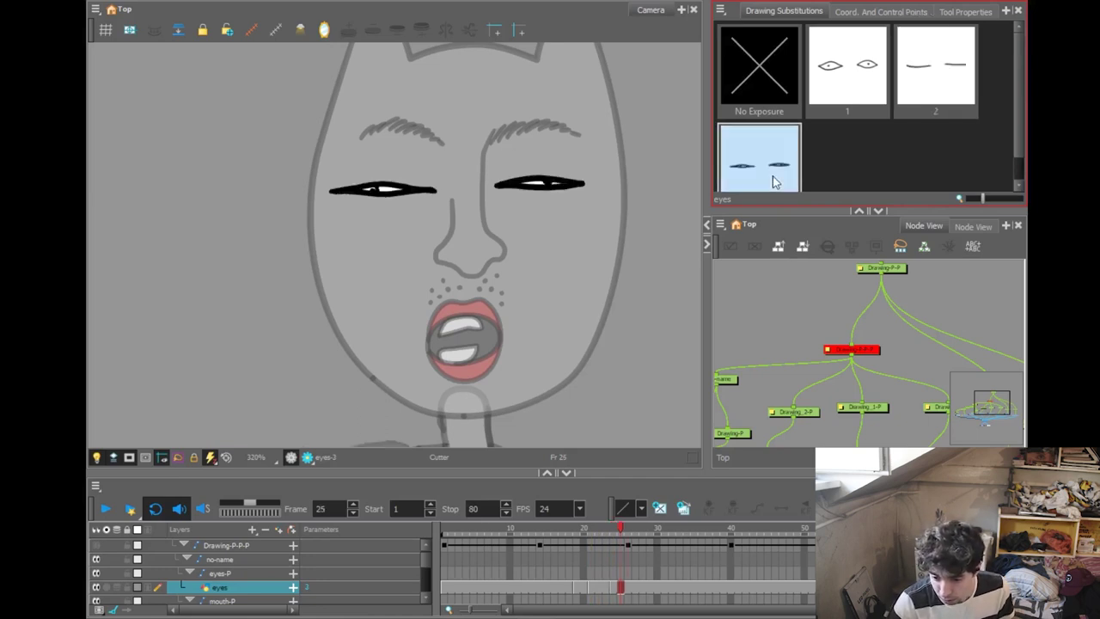
pyautogui.scroll(-1, 808, 159)
pyautogui.click(851, 63)
# Step: Step back through the eye frames, play the blink to check its timing, and return to frame 1
pyautogui.press(',')
pyautogui.press(',')
pyautogui.press(',')
pyautogui.press(',')
pyautogui.press(',')
pyautogui.press(',')
pyautogui.press(',')
pyautogui.press(',')
pyautogui.press(',')
pyautogui.press(',')
pyautogui.press(',')
pyautogui.press(',')
pyautogui.press(',')
pyautogui.press(',')
pyautogui.press(',')
pyautogui.press(',')
pyautogui.press(',')
pyautogui.press(',')
pyautogui.press(',')
pyautogui.press(',')
pyautogui.click(101, 508)
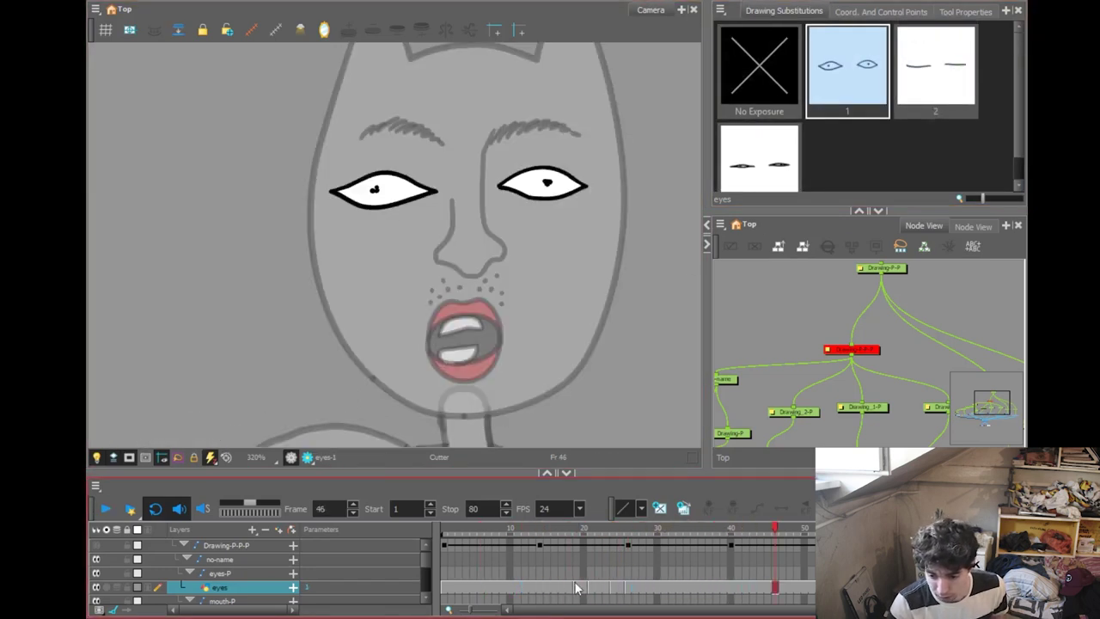
pyautogui.moveTo(576, 588); pyautogui.dragTo(610, 590)
pyautogui.moveTo(576, 531); pyautogui.dragTo(297, 499)
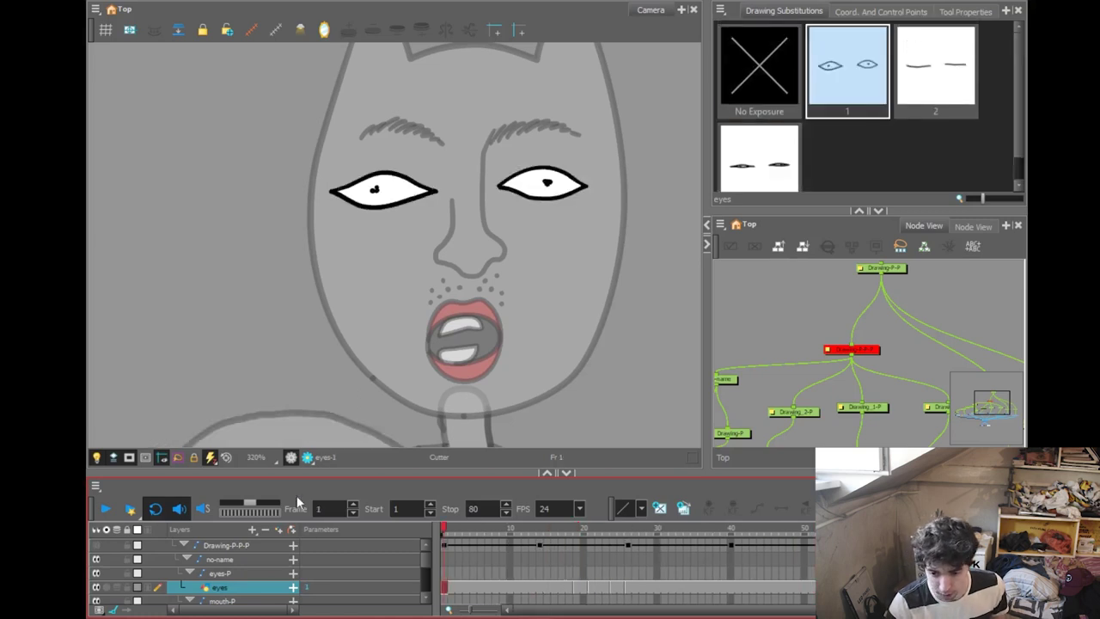
# Step: Play the whole 80-frame animation to review the blink together with the full character's body movement
pyautogui.scroll(-5, 383, 348)
pyautogui.press('space')
pyautogui.moveTo(423, 370); pyautogui.dragTo(463, 215)
pyautogui.scroll(-1, 461, 214)
pyautogui.press('Return')
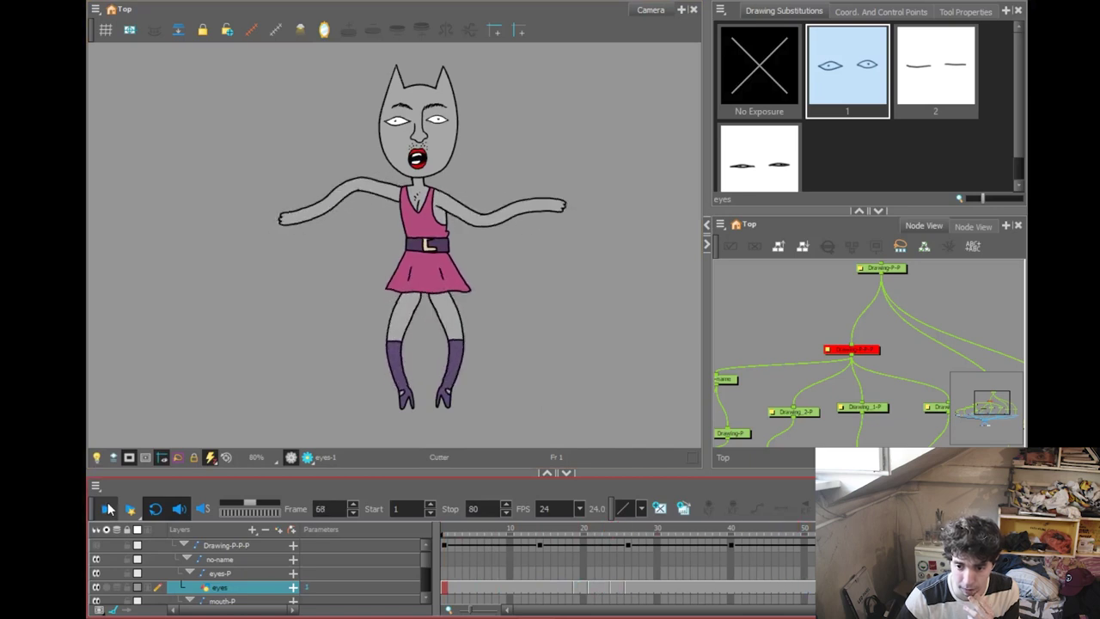
pyautogui.click(789, 297)
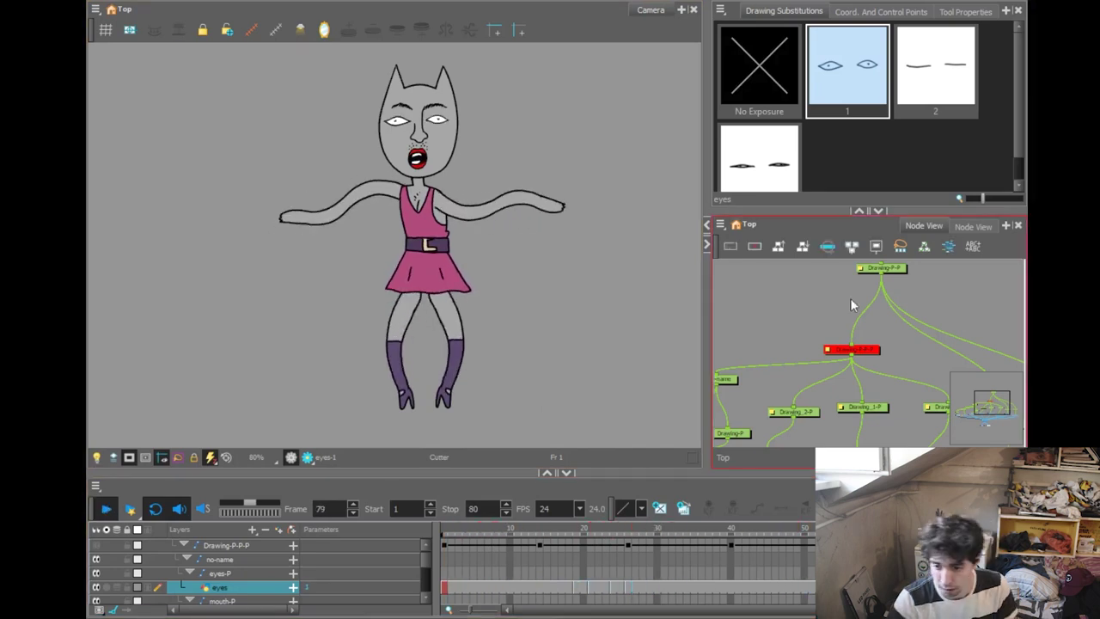
pyautogui.click(865, 352)
pyautogui.click(534, 263)
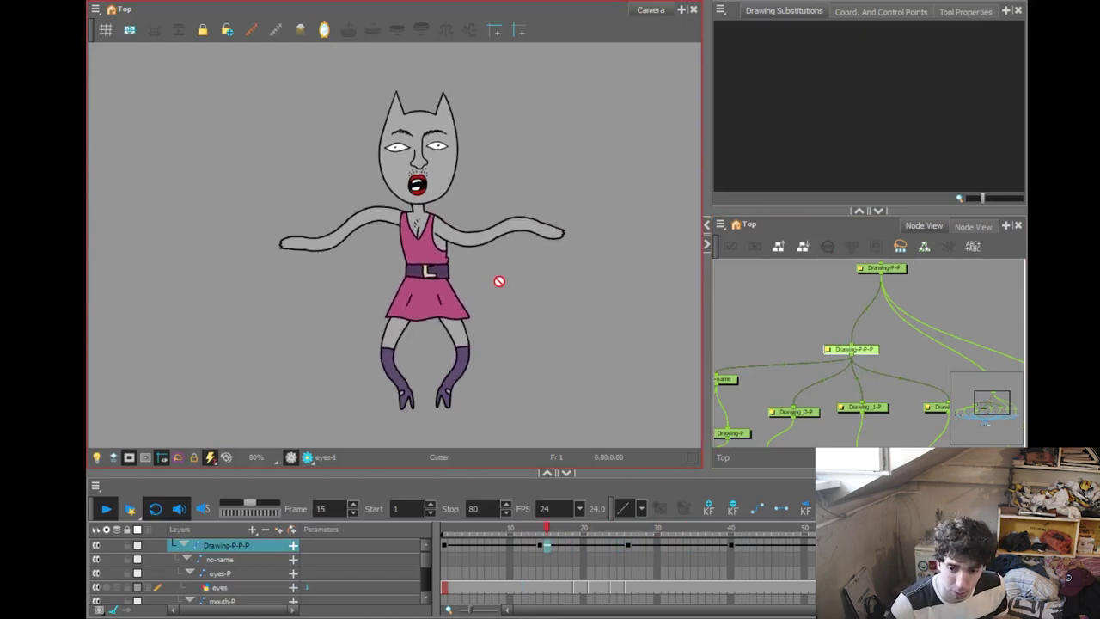
pyautogui.click(105, 509)
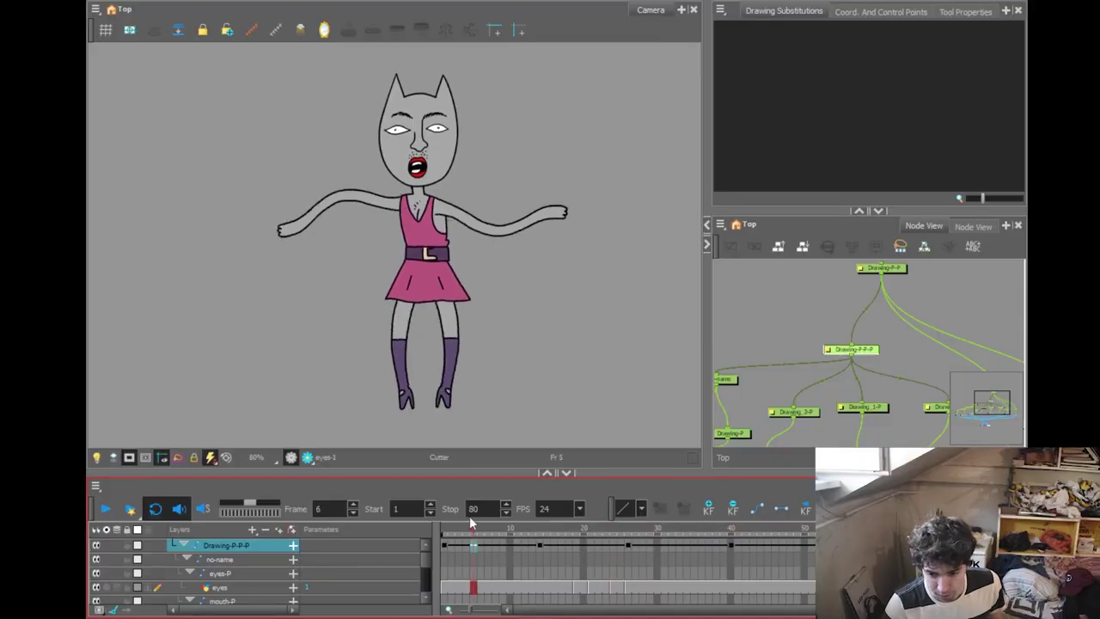
pyautogui.scroll(-3, 440, 361)
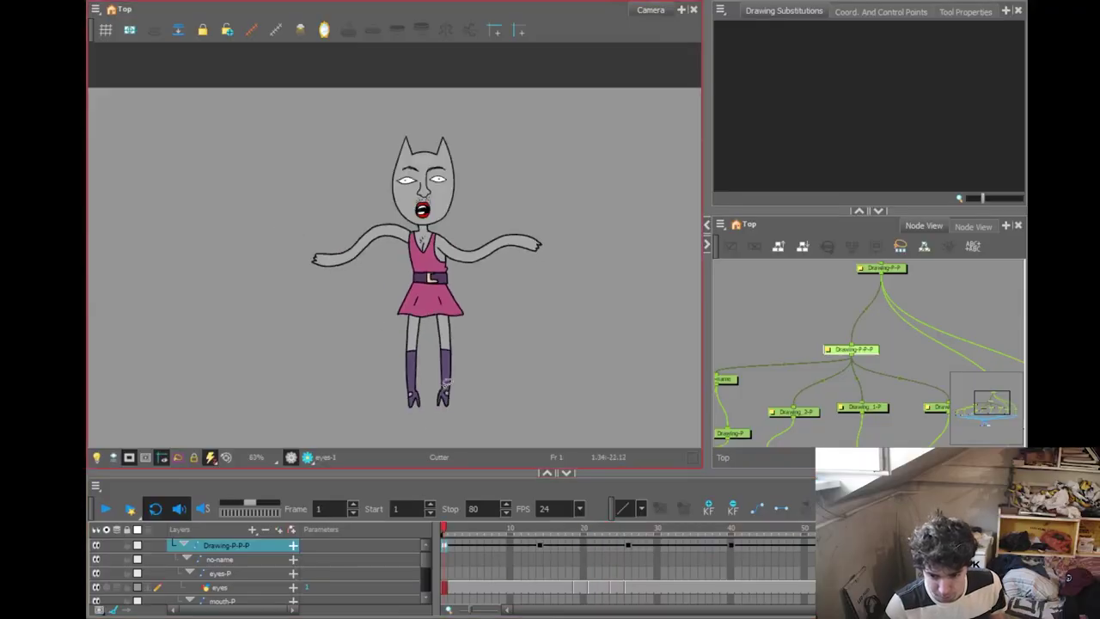
pyautogui.scroll(-5, 804, 371)
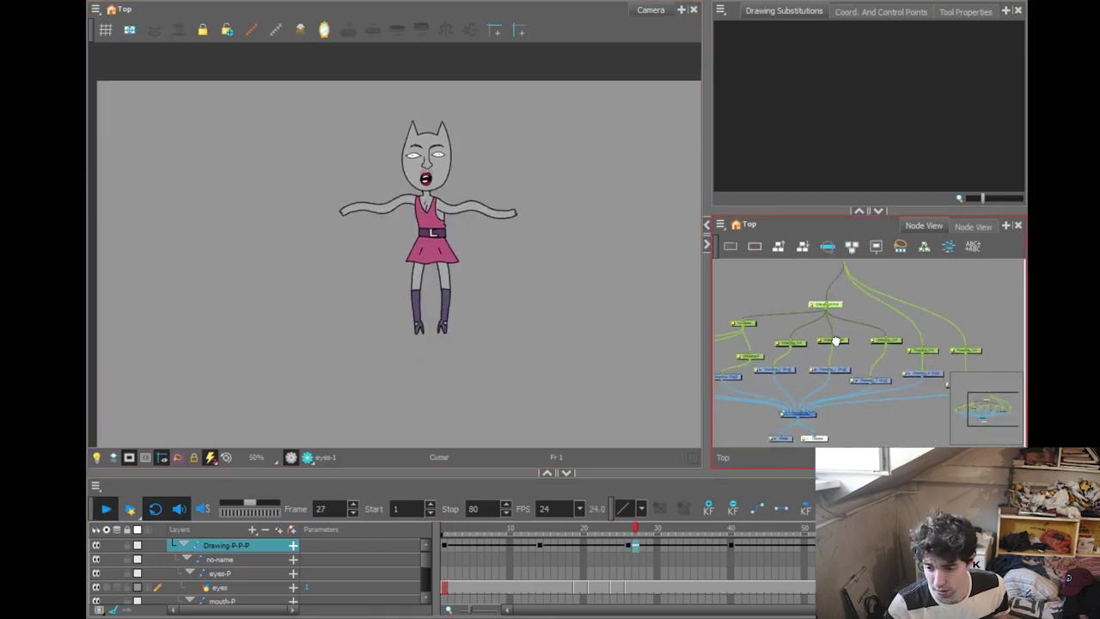
# Step: Examine the complete rig's node network, including the arm drawings, and the Drawing-P-P master peg in the timeline
pyautogui.moveTo(905, 376)
pyautogui.mouseDown()
pyautogui.moveTo(878, 377)
pyautogui.moveTo(886, 365)
pyautogui.mouseUp()
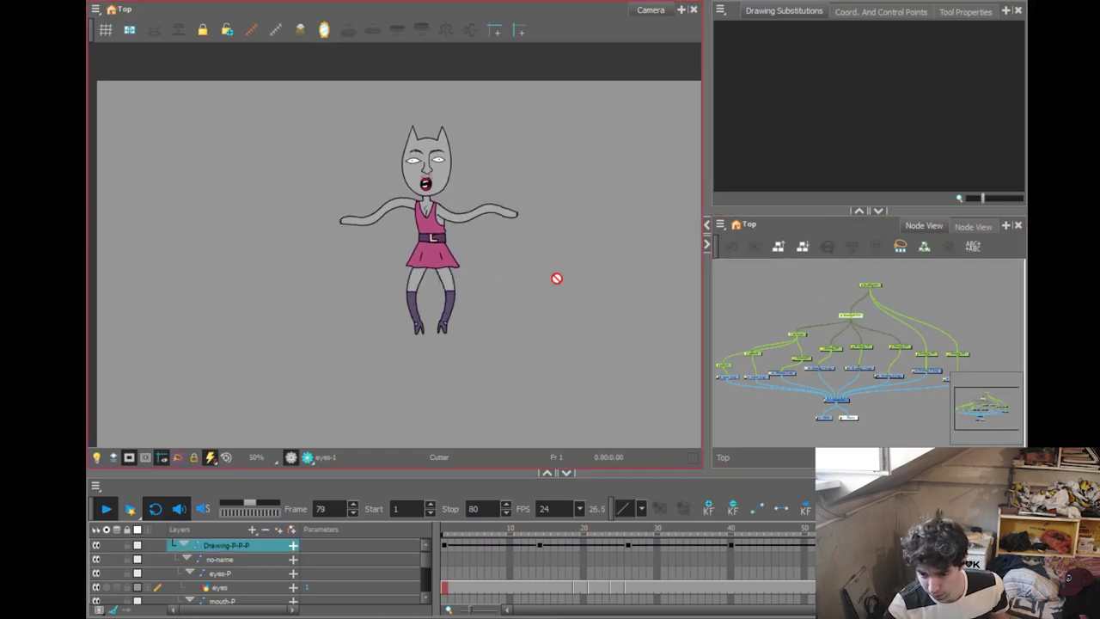
pyautogui.moveTo(967, 333); pyautogui.dragTo(927, 392)
pyautogui.moveTo(791, 304); pyautogui.dragTo(726, 399)
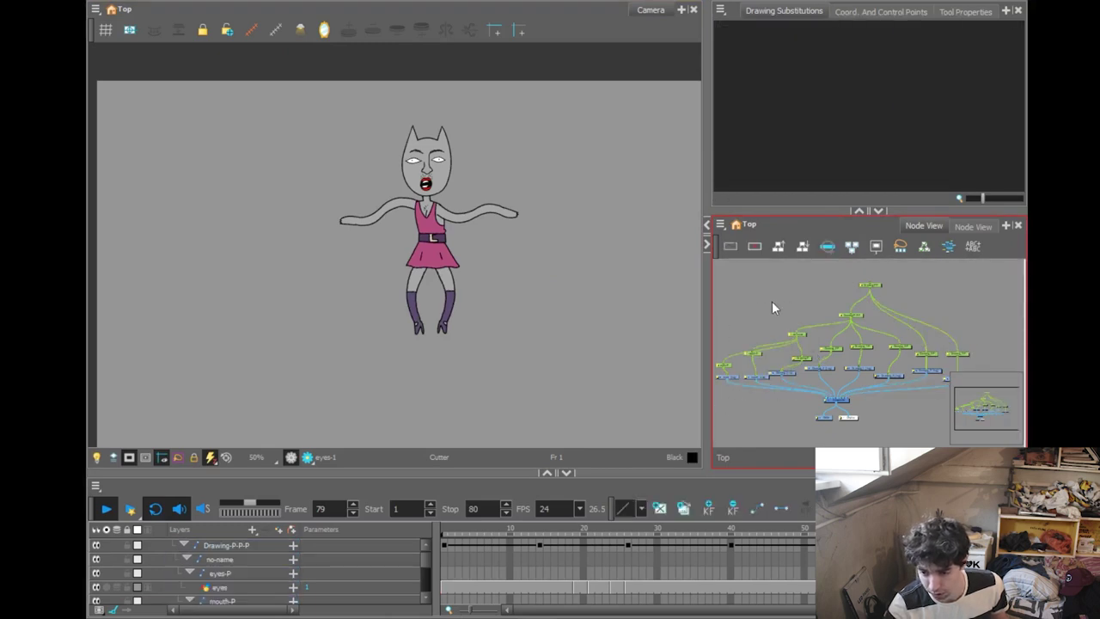
pyautogui.click(866, 376)
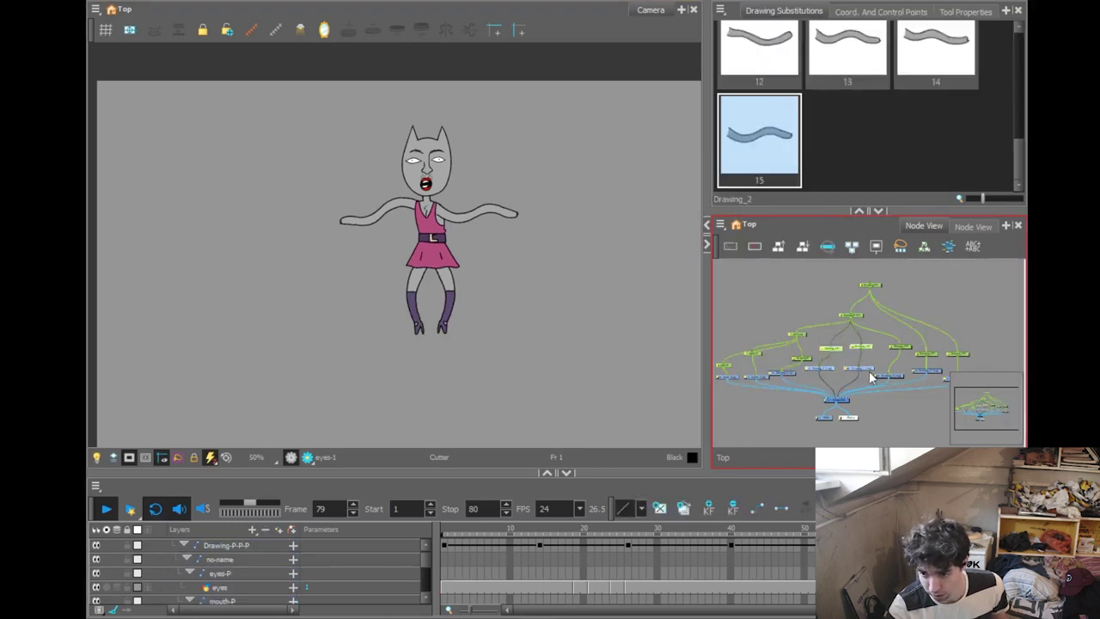
pyautogui.click(810, 277)
pyautogui.click(190, 549)
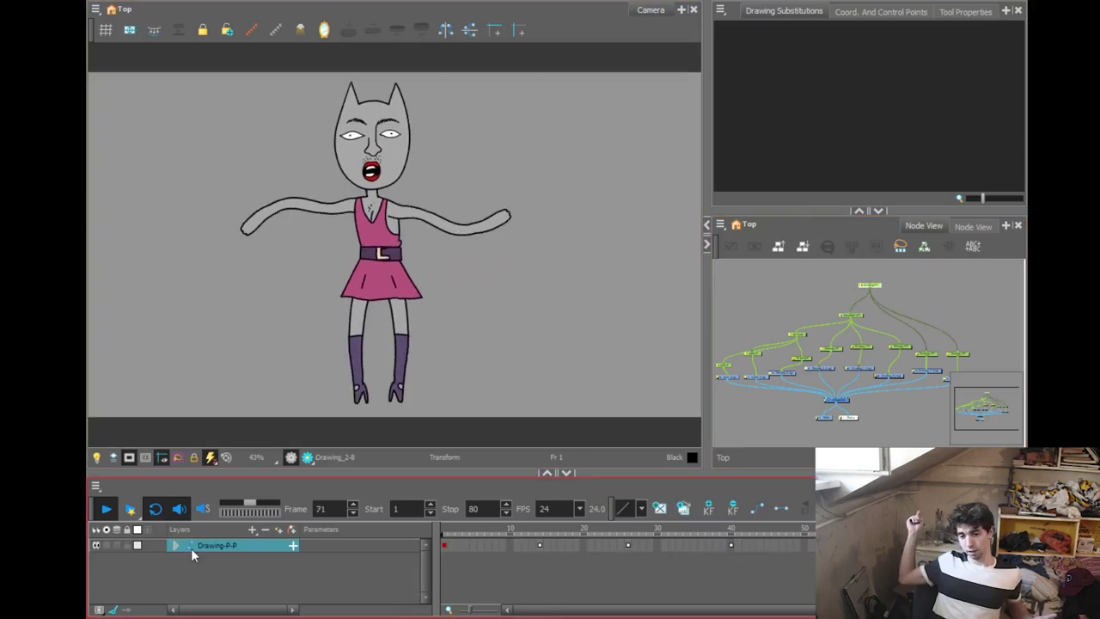